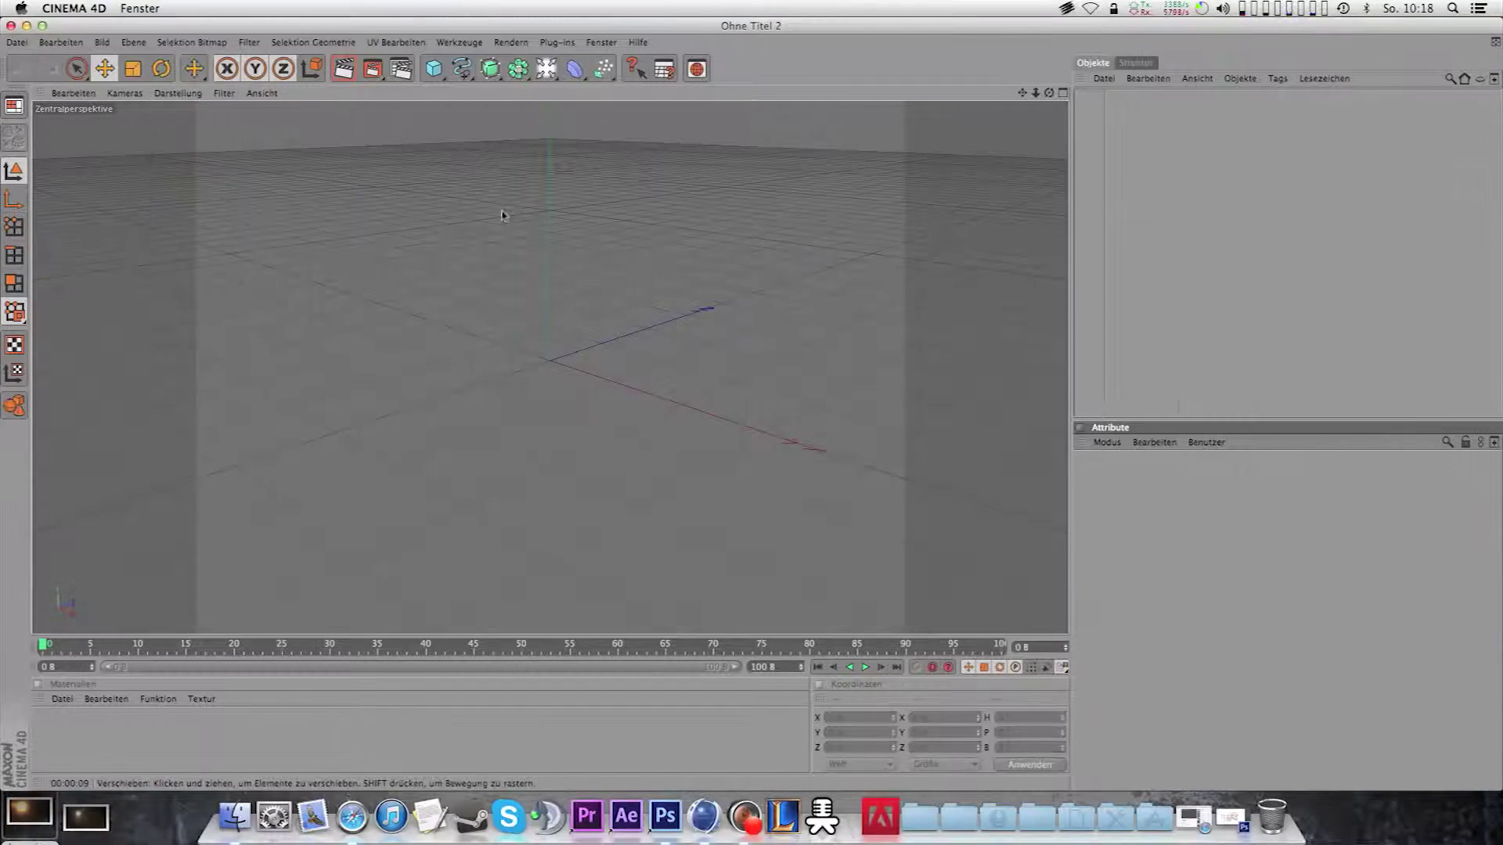
# - Add a Plane 6000 m wide, oriented -Z as an upright backdrop wall
pyautogui.click(434, 69)
pyautogui.click(477, 108)
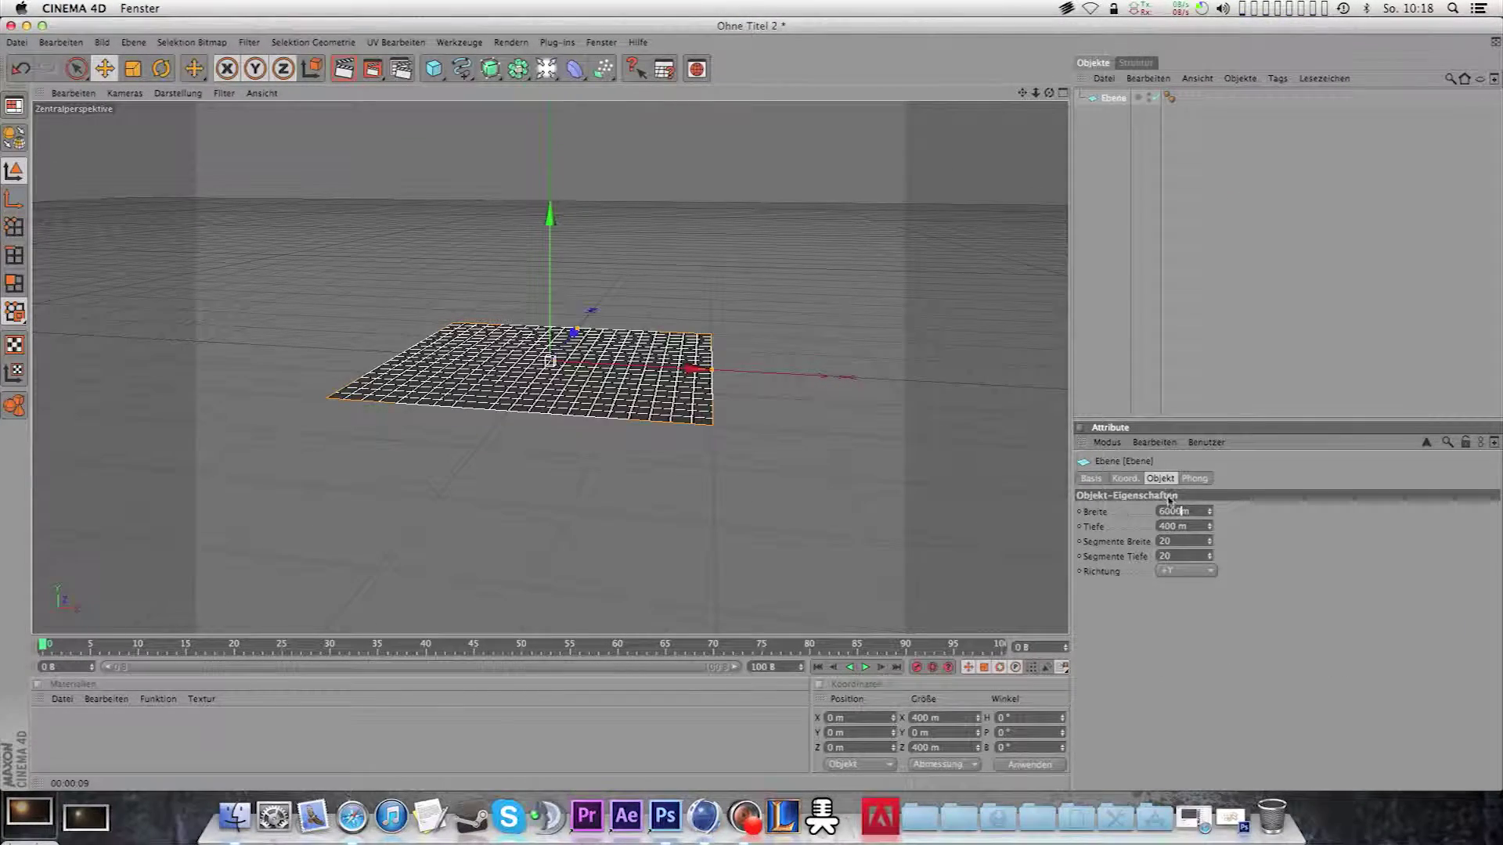
pyautogui.doubleClick(1163, 527)
pyautogui.write('600')
pyautogui.click(1207, 662)
# - Add a Text spline and an Extrude-NURBS object to the scene
pyautogui.click(462, 69)
pyautogui.click(724, 199)
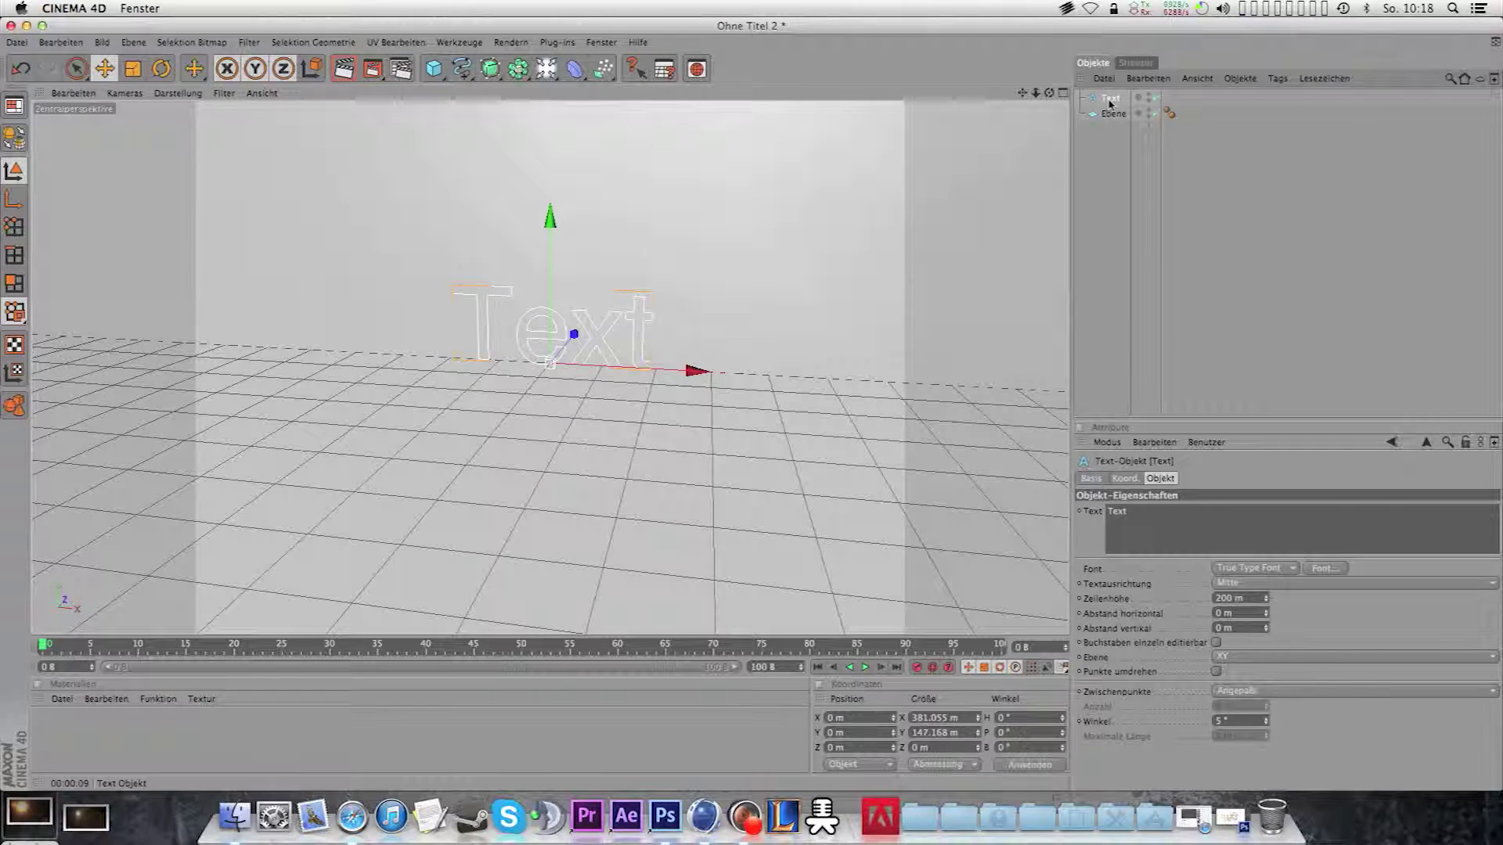
pyautogui.hotkey('alt', 'v')
pyautogui.click(1110, 99)
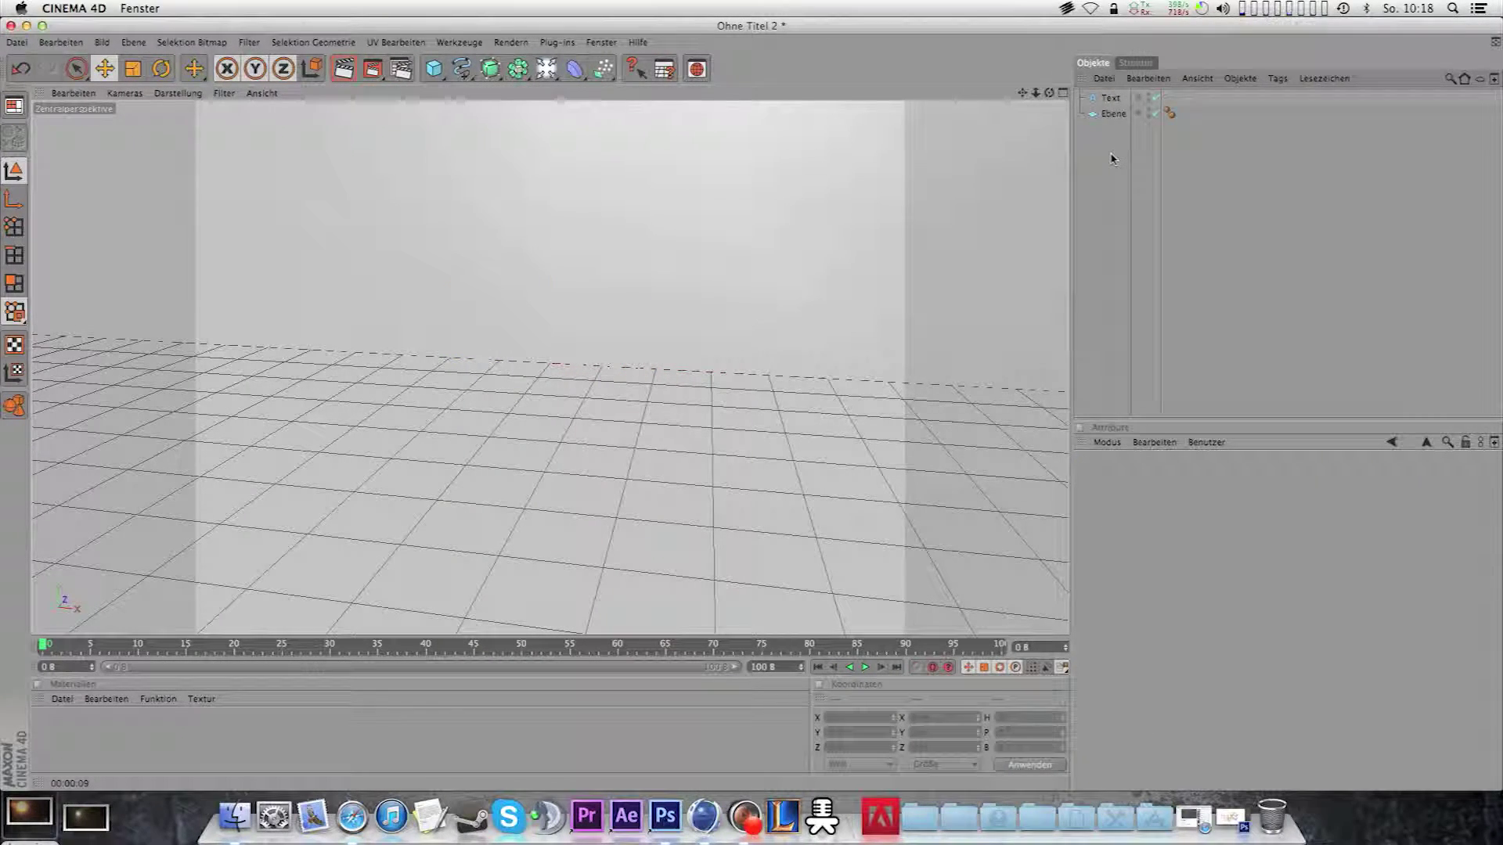
pyautogui.write('D')
pyautogui.press('BackSpace')
pyautogui.click(1124, 124)
pyautogui.hotkey('ctrl', 'z')
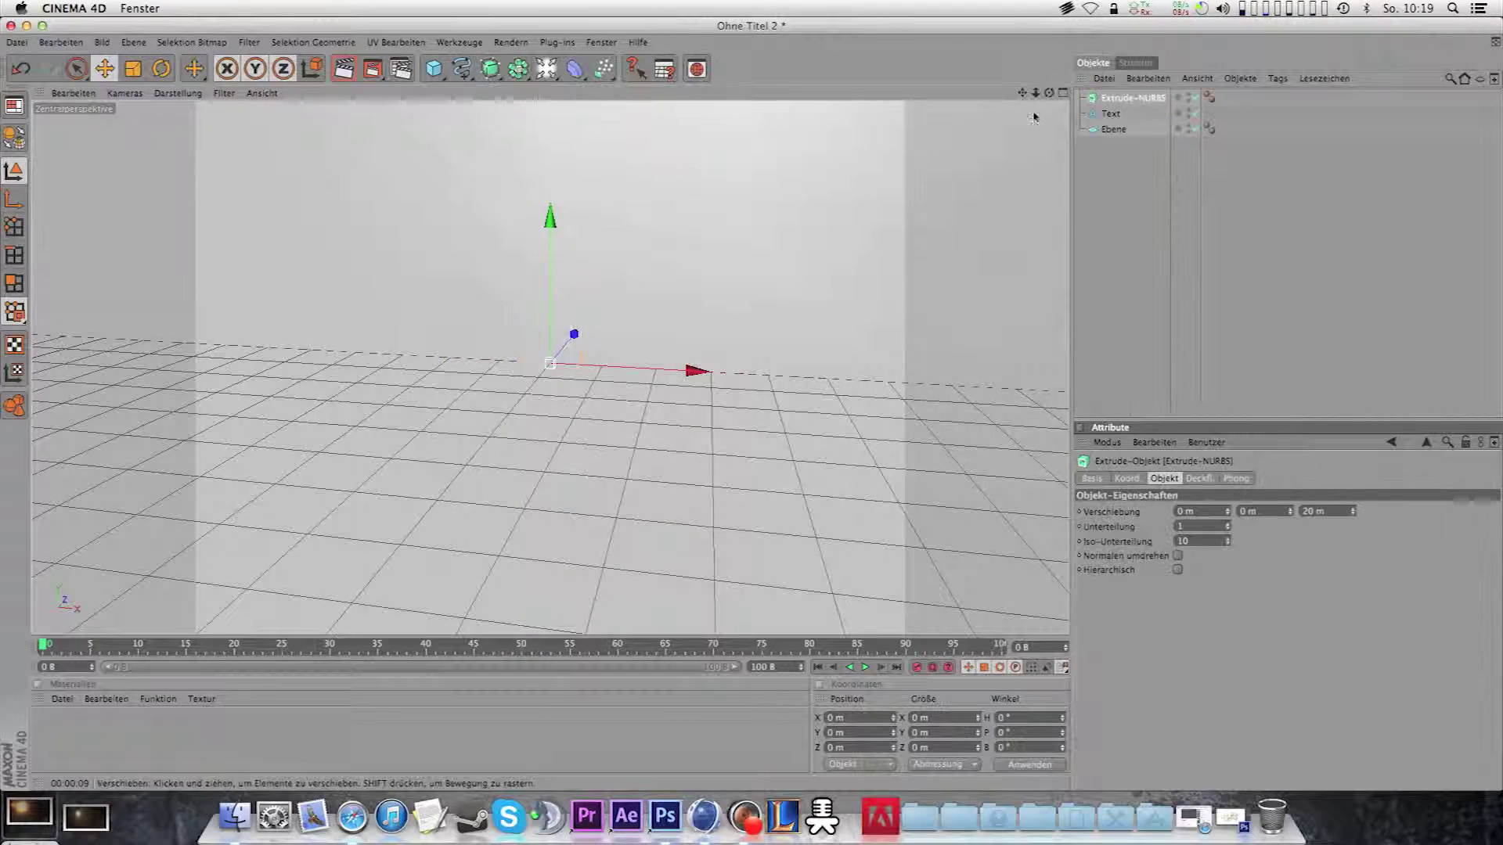
# - Nest the Text under the Extrude-NURBS and paste duplicates of the extruded letter
pyautogui.click(1124, 148)
pyautogui.click(1133, 98)
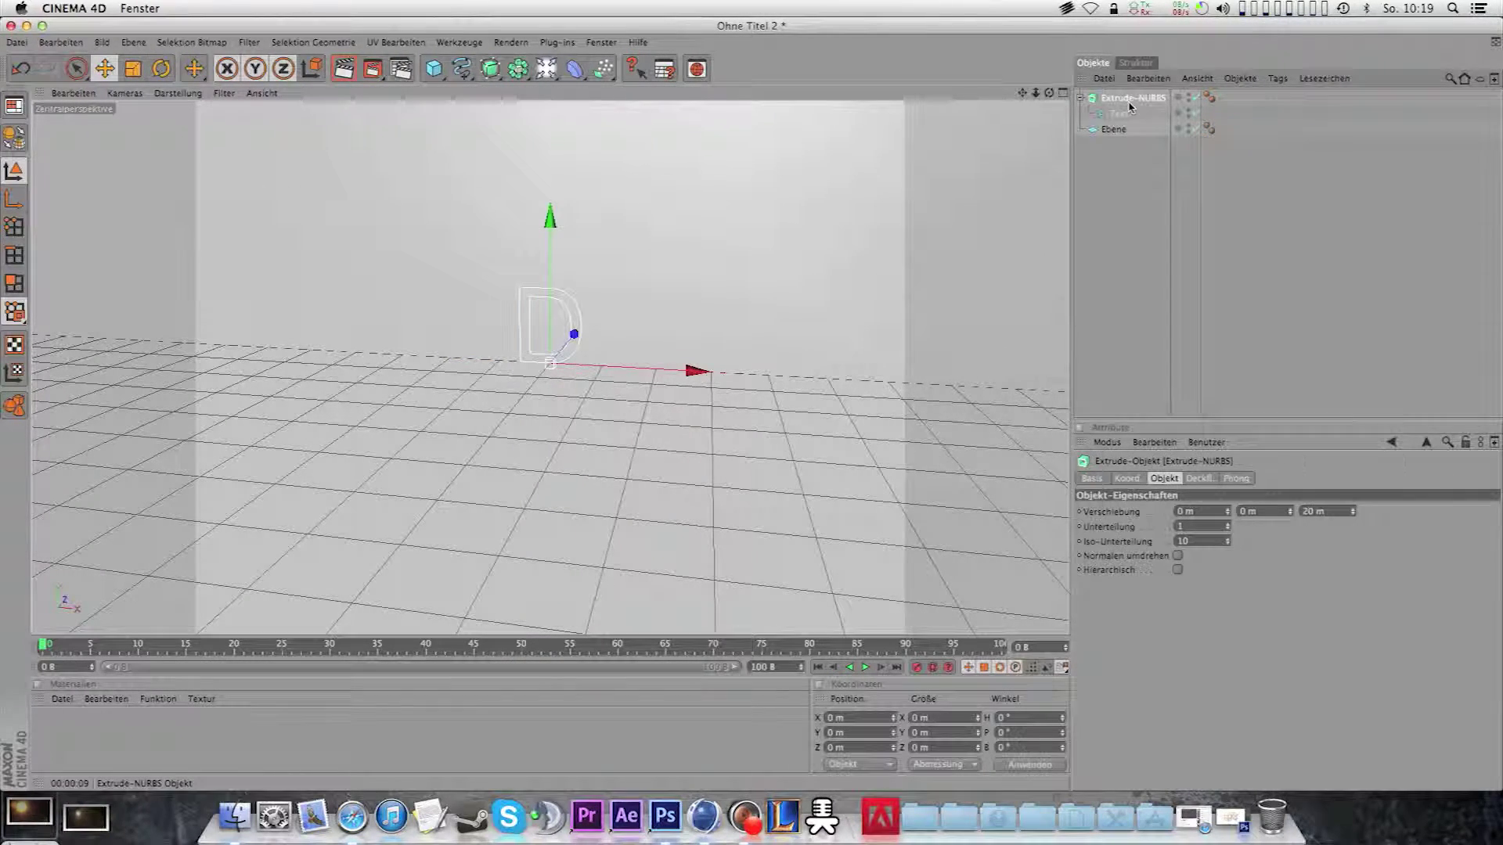
pyautogui.click(1137, 173)
pyautogui.hotkey('ctrl', 'v')
pyautogui.hotkey('ctrl', 'v')
pyautogui.hotkey('ctrl', 'v')
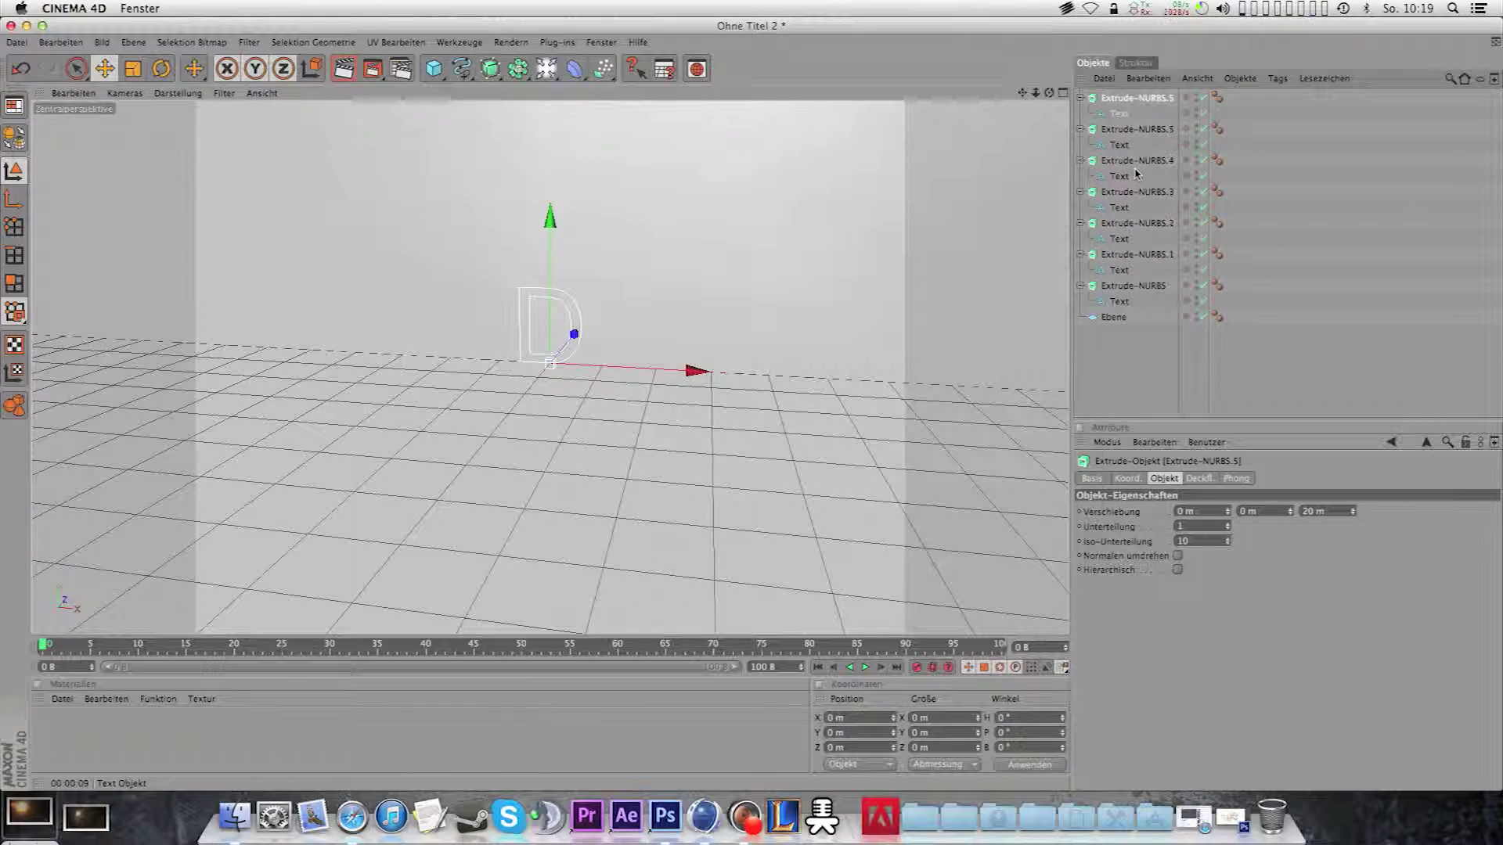
pyautogui.hotkey('ctrl', 'v')
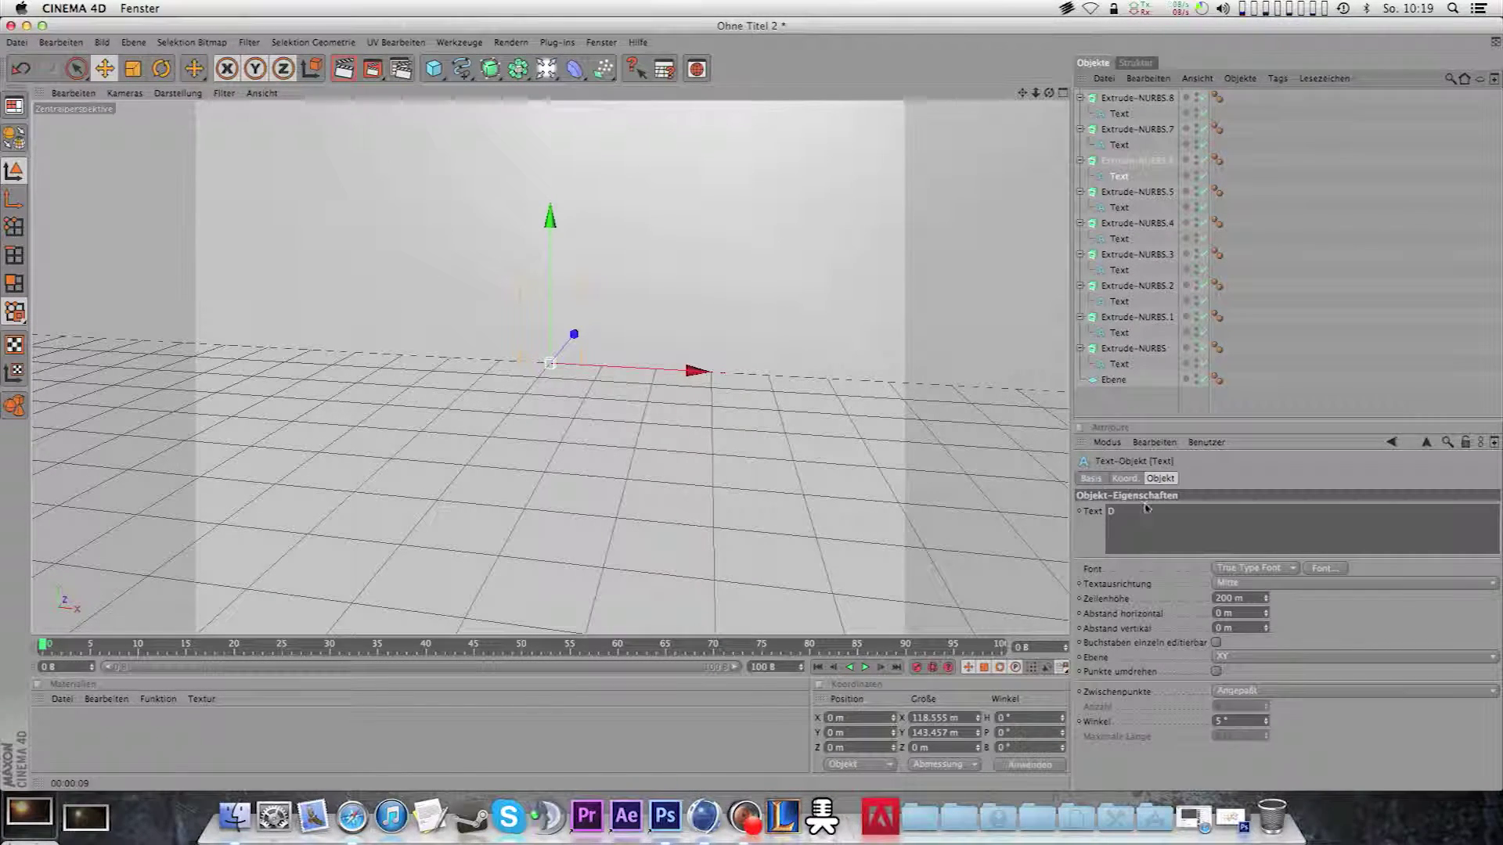
# - Give each copy's Text a single title letter (D, E, I, W…) and its own X position
pyautogui.click(1119, 208)
pyautogui.click(1127, 238)
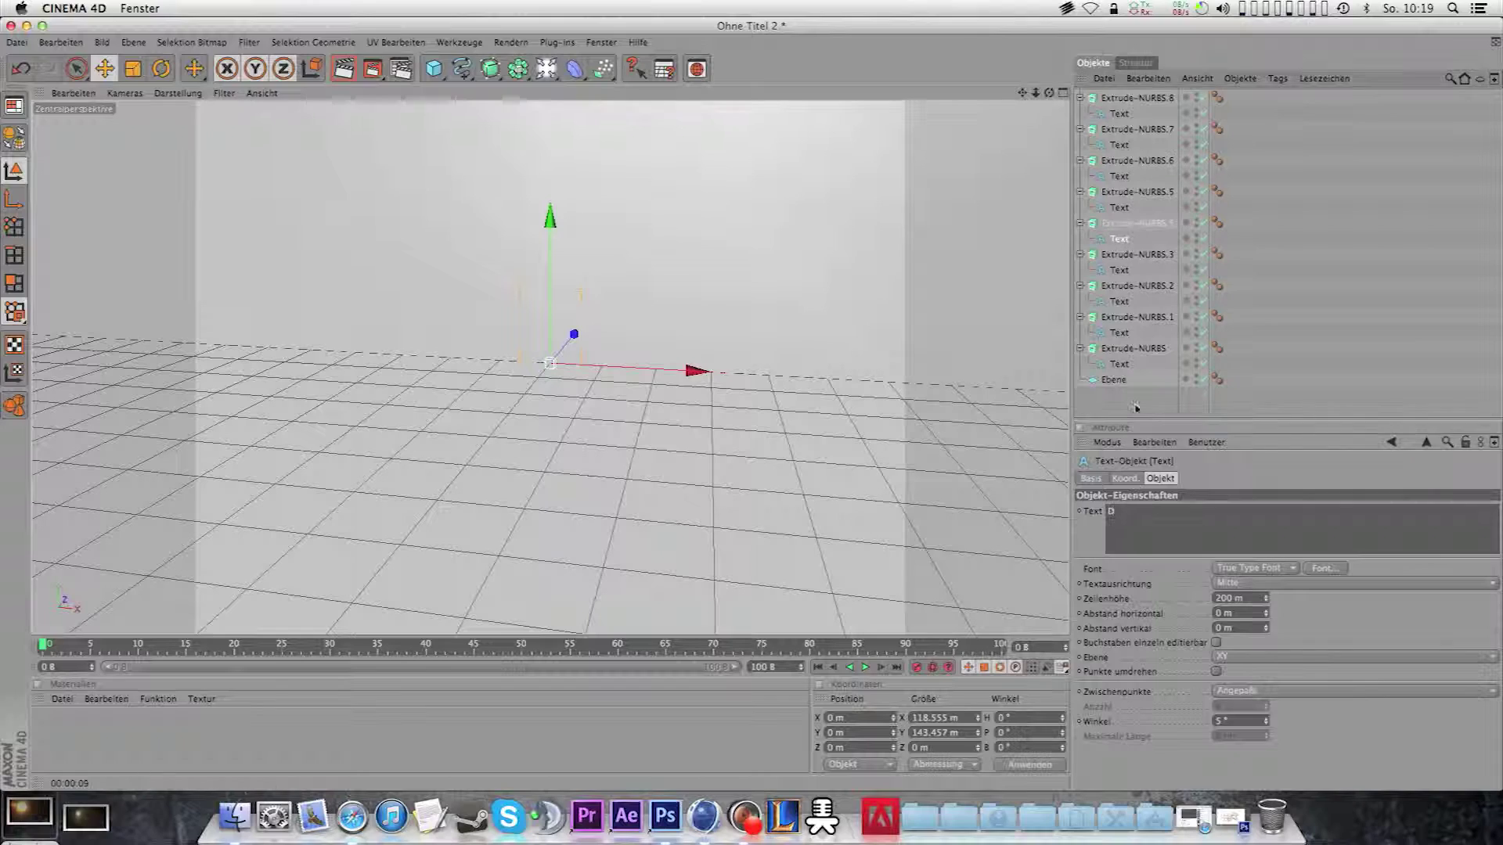
pyautogui.click(1119, 208)
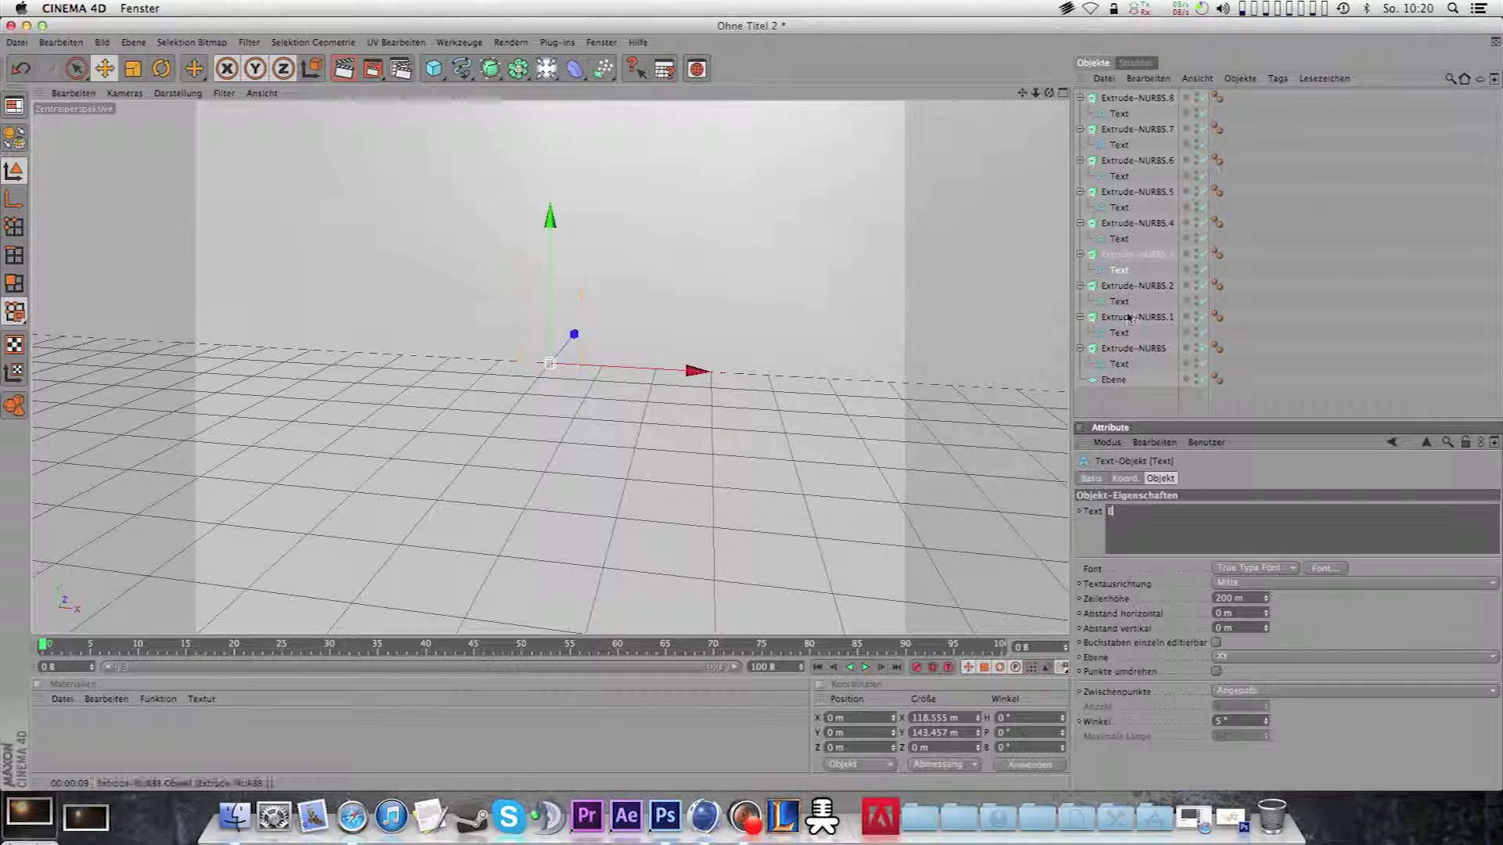
pyautogui.click(1119, 364)
pyautogui.click(1128, 336)
pyautogui.click(1119, 270)
pyautogui.click(1119, 238)
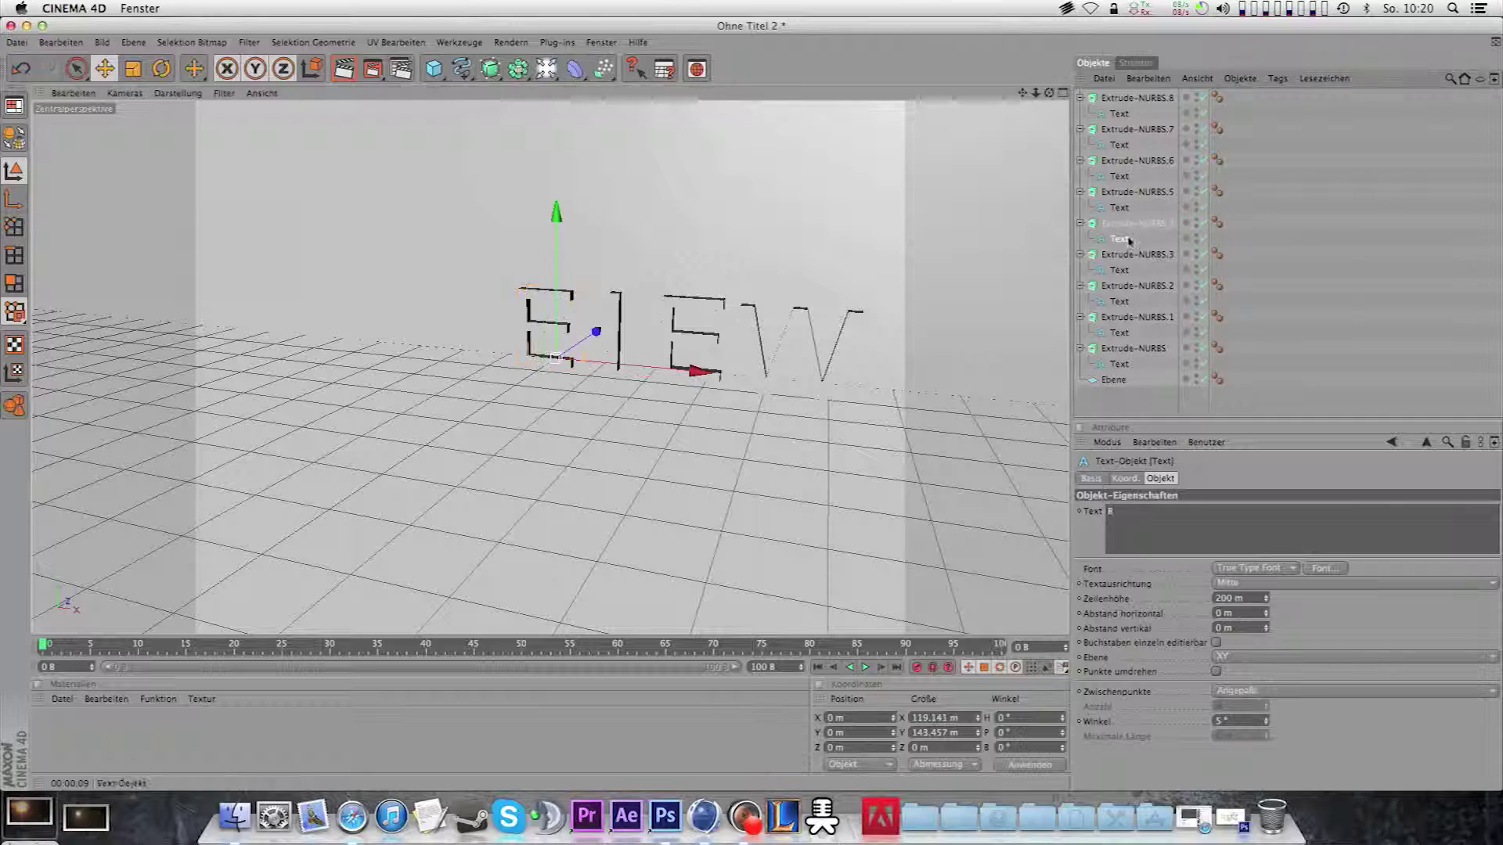
pyautogui.click(1135, 209)
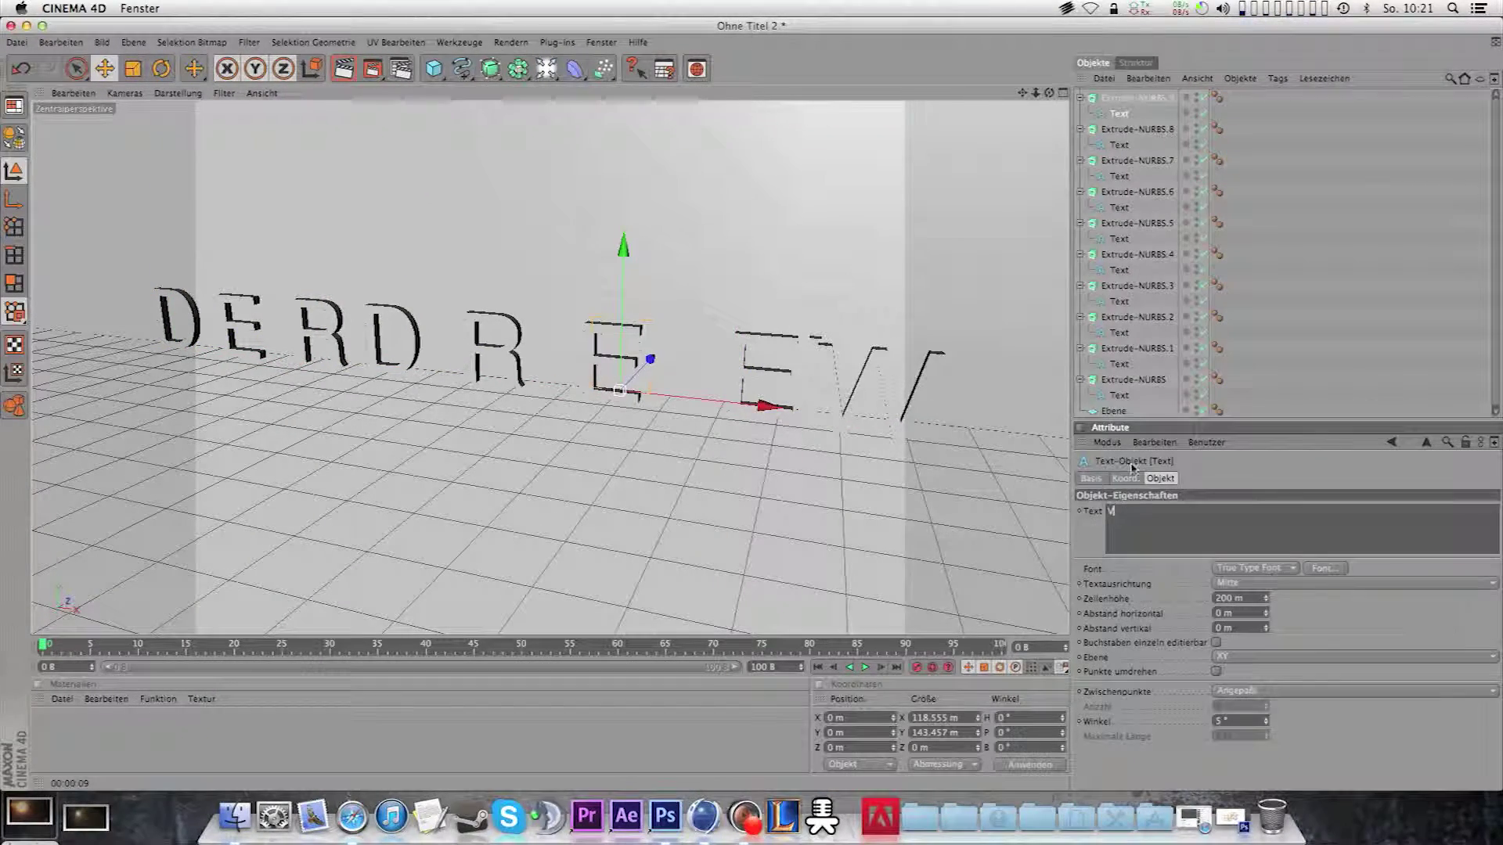
# - Slide the V letter to about -86 m on X and name its object V
pyautogui.moveTo(783, 406); pyautogui.dragTo(750, 407)
pyautogui.click(1120, 352)
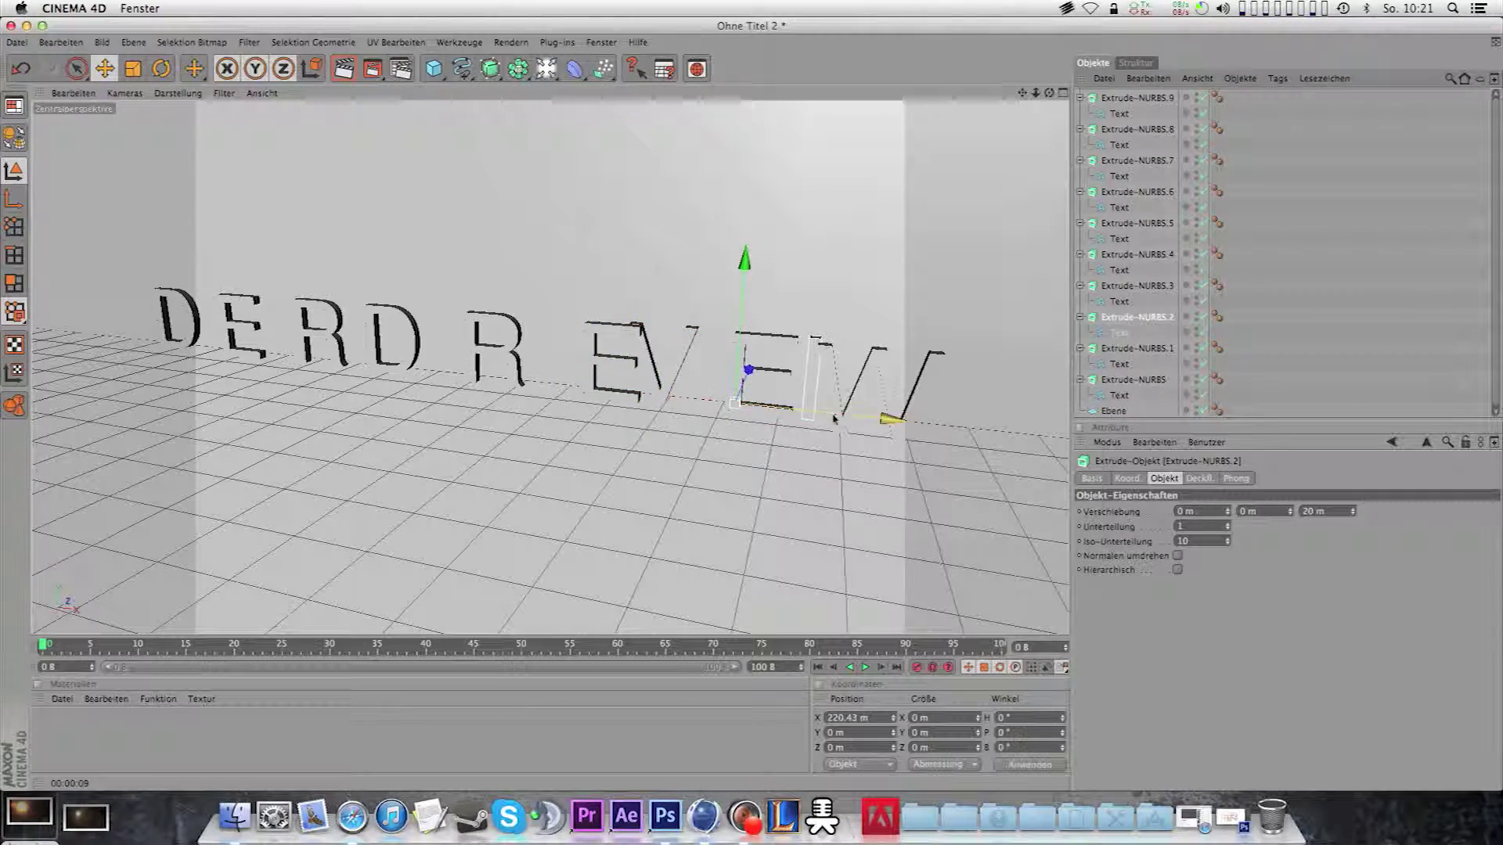
pyautogui.click(1135, 100)
pyautogui.write('V')
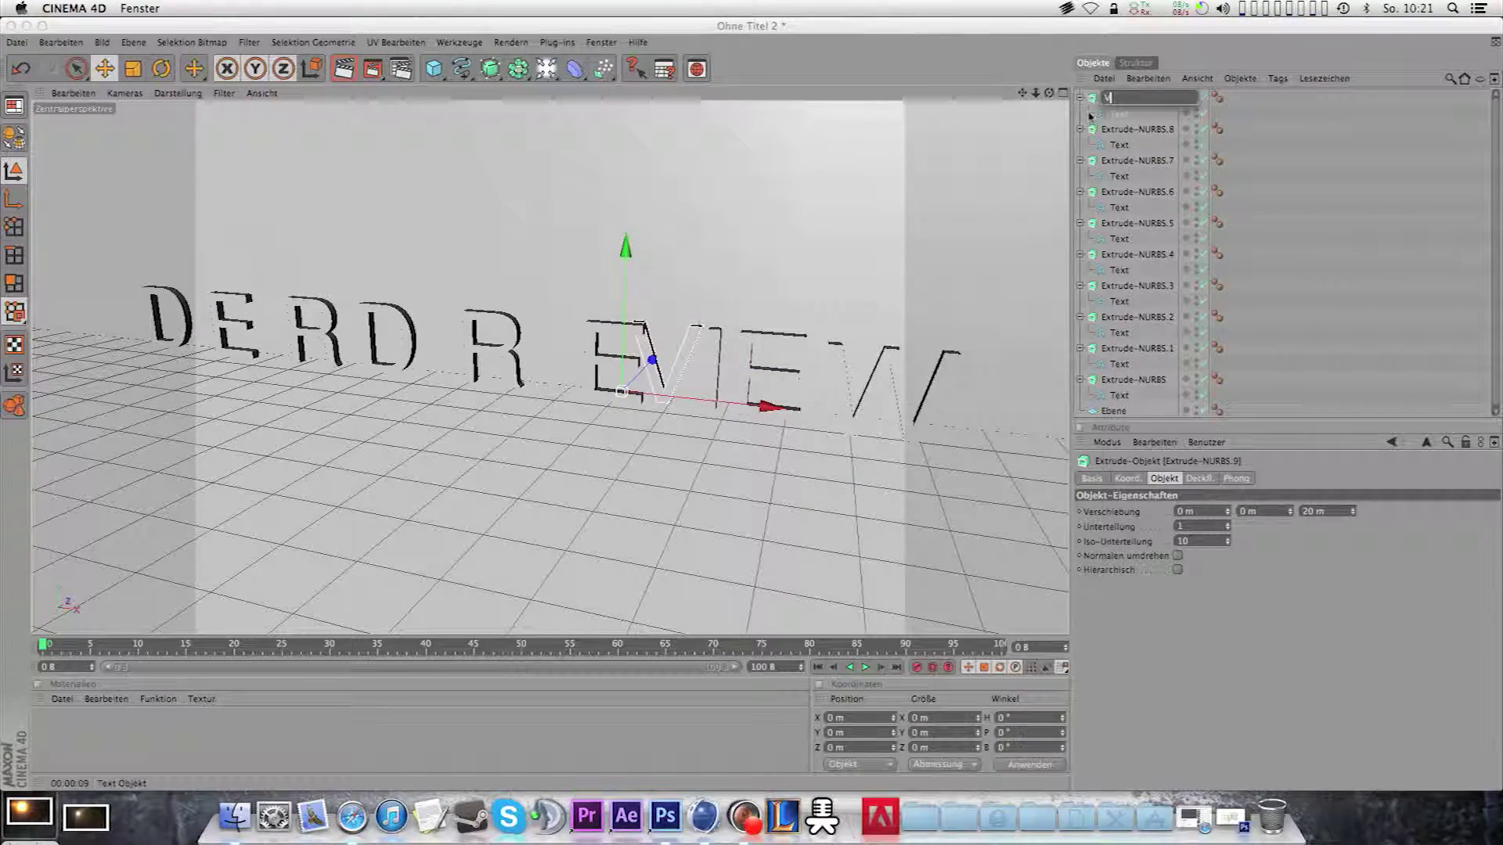
pyautogui.click(1132, 131)
# - Rename the next letter objects D1, E1, R1 and D2
pyautogui.doubleClick(1132, 129)
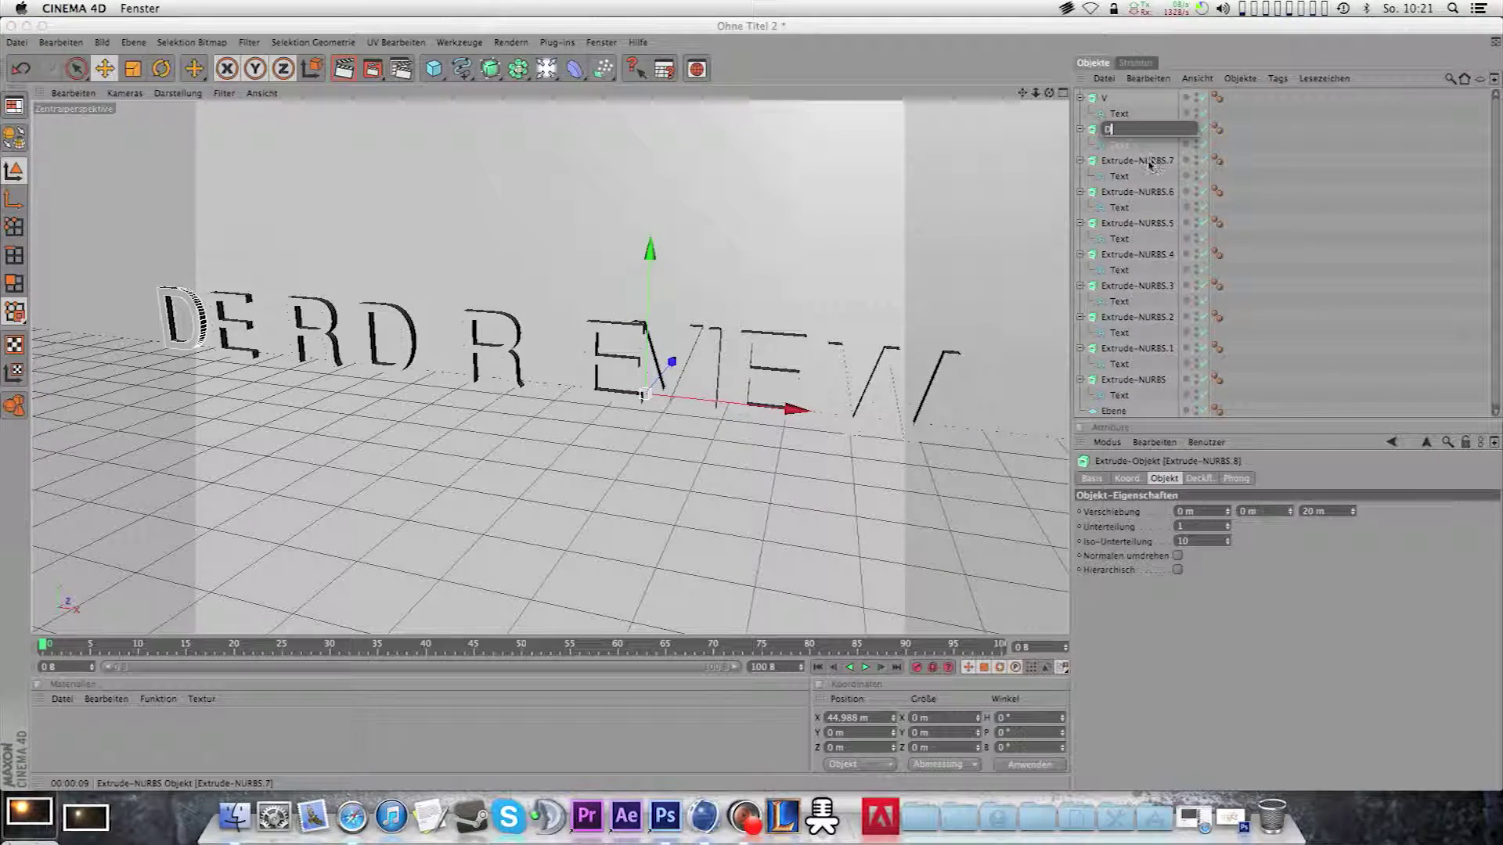
pyautogui.write('D1')
pyautogui.click(1153, 161)
pyautogui.doubleClick(1153, 161)
pyautogui.write('E1')
pyautogui.click(1139, 192)
pyautogui.doubleClick(1143, 192)
pyautogui.write('R1')
pyautogui.click(1145, 224)
pyautogui.doubleClick(1145, 225)
pyautogui.write('D2')
pyautogui.click(1139, 254)
# - Rename the remaining letter objects R2, E2, I, E3 and W
pyautogui.doubleClick(1139, 254)
pyautogui.write('R2')
pyautogui.click(1143, 288)
pyautogui.doubleClick(1143, 287)
pyautogui.write('E2')
pyautogui.click(1143, 317)
pyautogui.doubleClick(1143, 317)
pyautogui.write('I')
pyautogui.click(1143, 348)
pyautogui.doubleClick(1143, 349)
pyautogui.write('E3')
pyautogui.click(1139, 379)
pyautogui.doubleClick(1139, 380)
pyautogui.write('W')
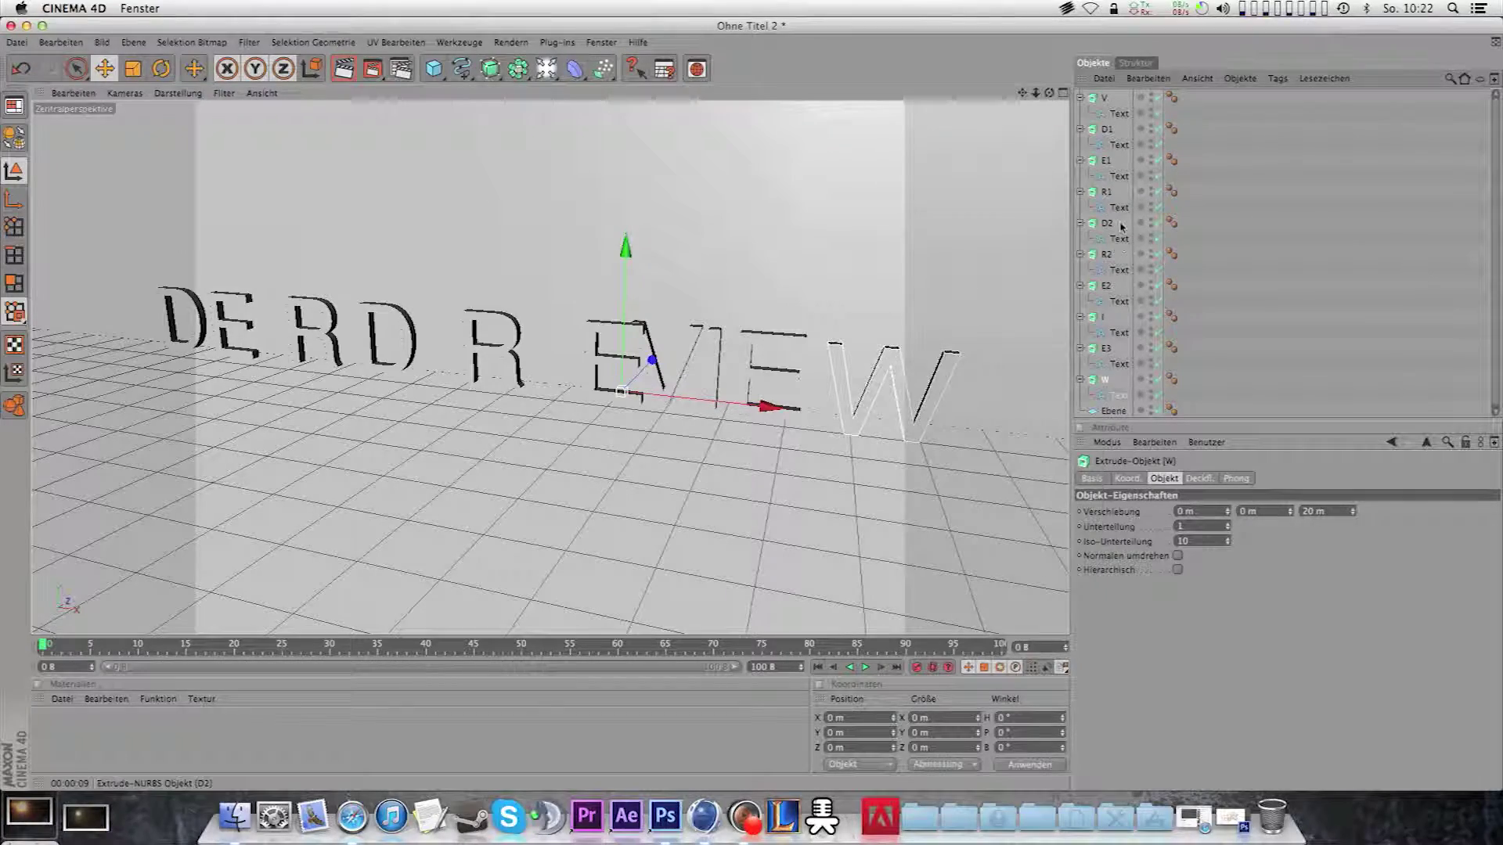
pyautogui.moveTo(1035, 92); pyautogui.dragTo(1018, 125)
# - Apply the BatmanForeverAlternate font to the V, D and R letters' Text objects
pyautogui.click(1119, 113)
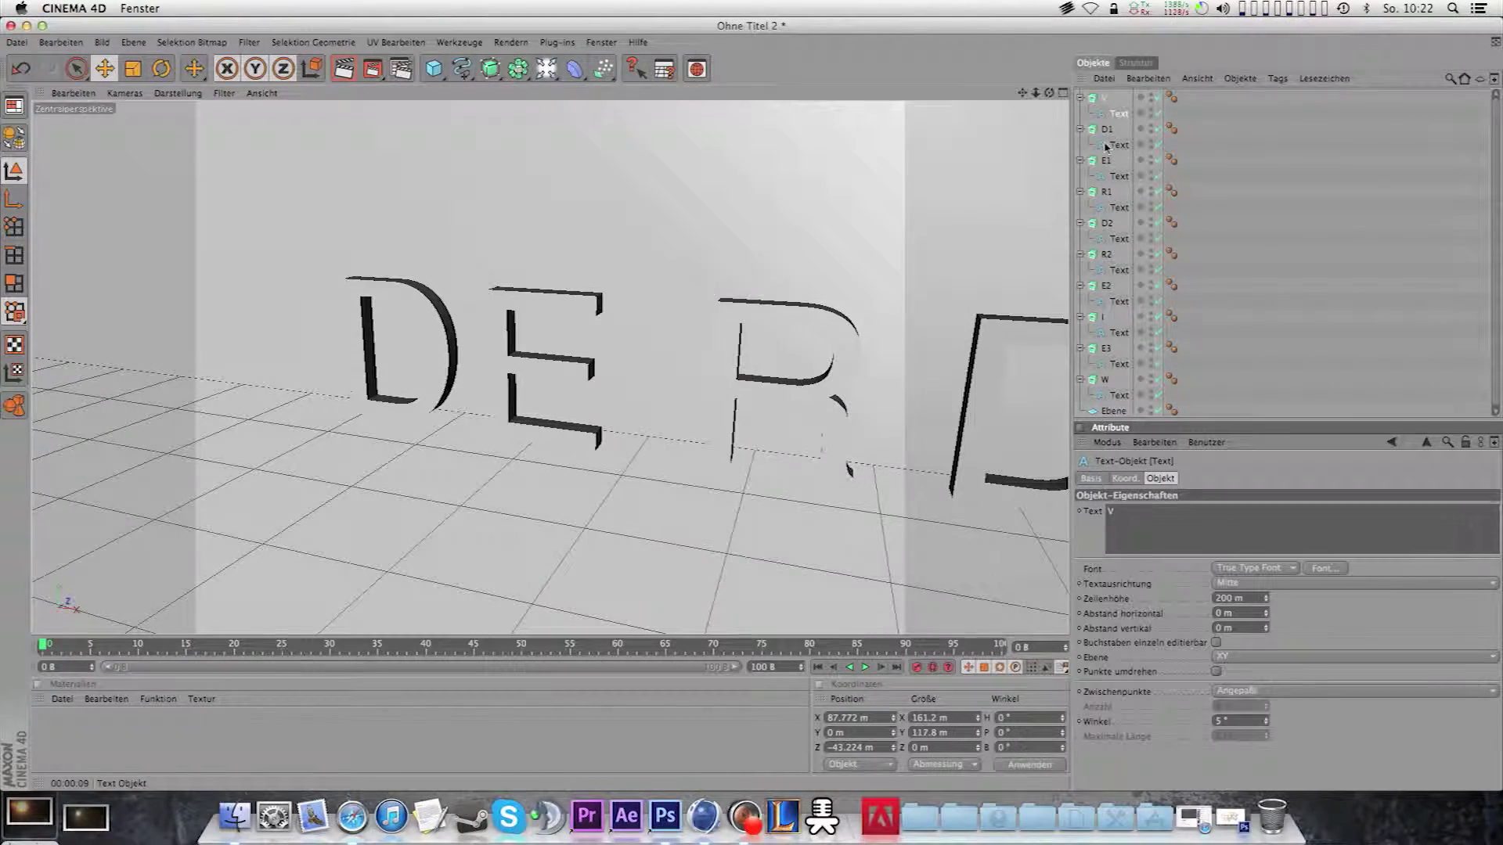
pyautogui.click(1119, 144)
pyautogui.click(1325, 569)
pyautogui.click(717, 154)
pyautogui.click(1128, 148)
pyautogui.click(1325, 568)
pyautogui.click(1119, 176)
pyautogui.click(1325, 568)
pyautogui.click(716, 154)
pyautogui.click(1120, 207)
pyautogui.click(1326, 568)
pyautogui.click(550, 96)
# - Apply BatmanForeverAlternate to the remaining letters' Text objects, including R2, E3 and W
pyautogui.click(1119, 270)
pyautogui.click(1325, 568)
pyautogui.click(717, 154)
pyautogui.click(1326, 568)
pyautogui.click(717, 154)
pyautogui.click(1119, 302)
pyautogui.click(1325, 568)
pyautogui.click(717, 154)
pyautogui.click(1119, 364)
pyautogui.click(1325, 569)
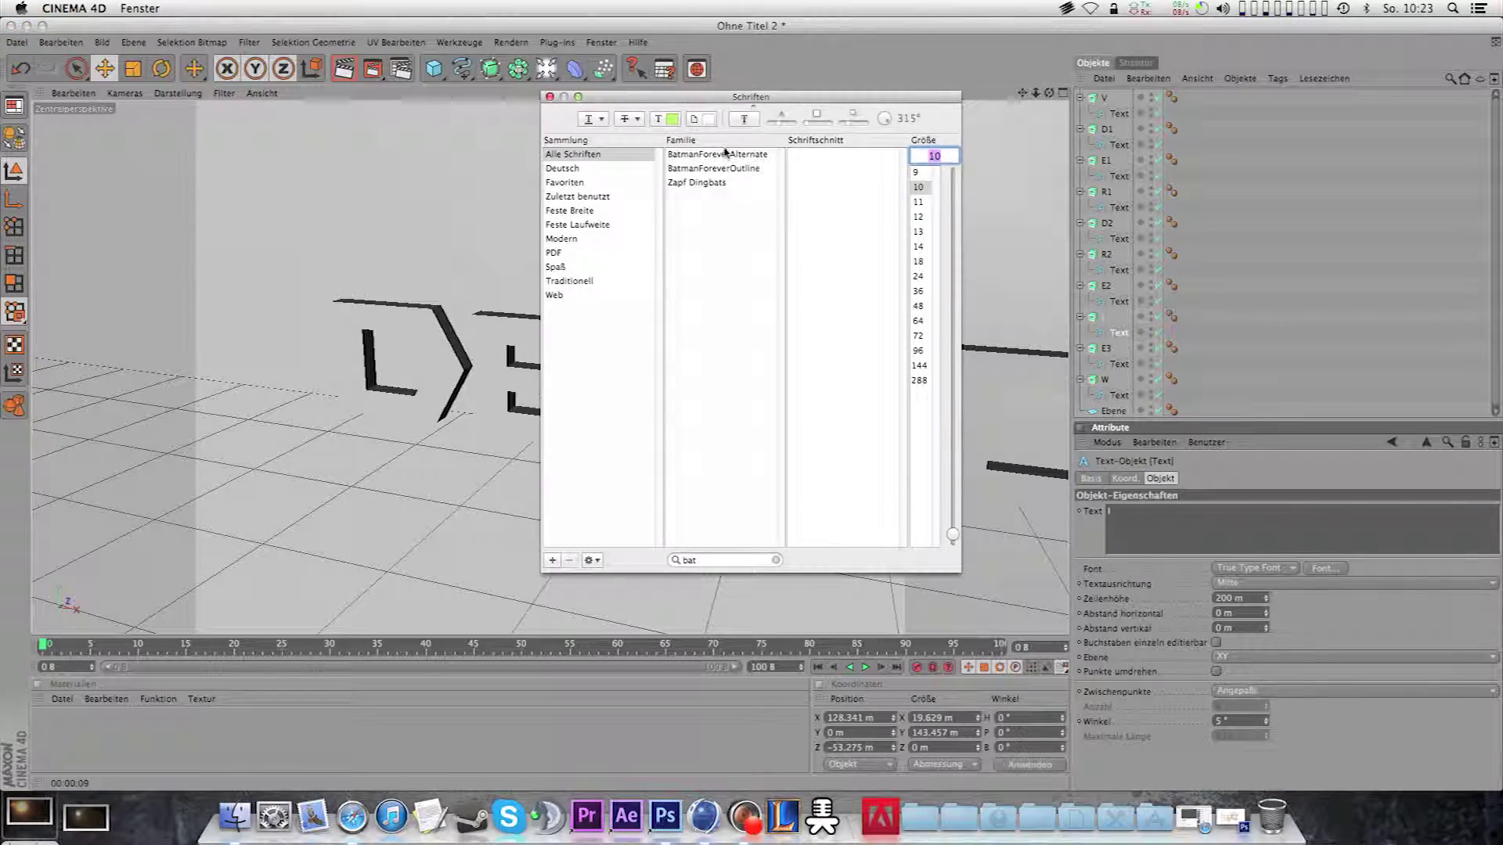
pyautogui.click(717, 154)
pyautogui.click(1325, 569)
pyautogui.click(717, 154)
pyautogui.click(1119, 395)
pyautogui.click(1325, 568)
pyautogui.click(717, 154)
pyautogui.moveTo(1147, 133); pyautogui.dragTo(1111, 122)
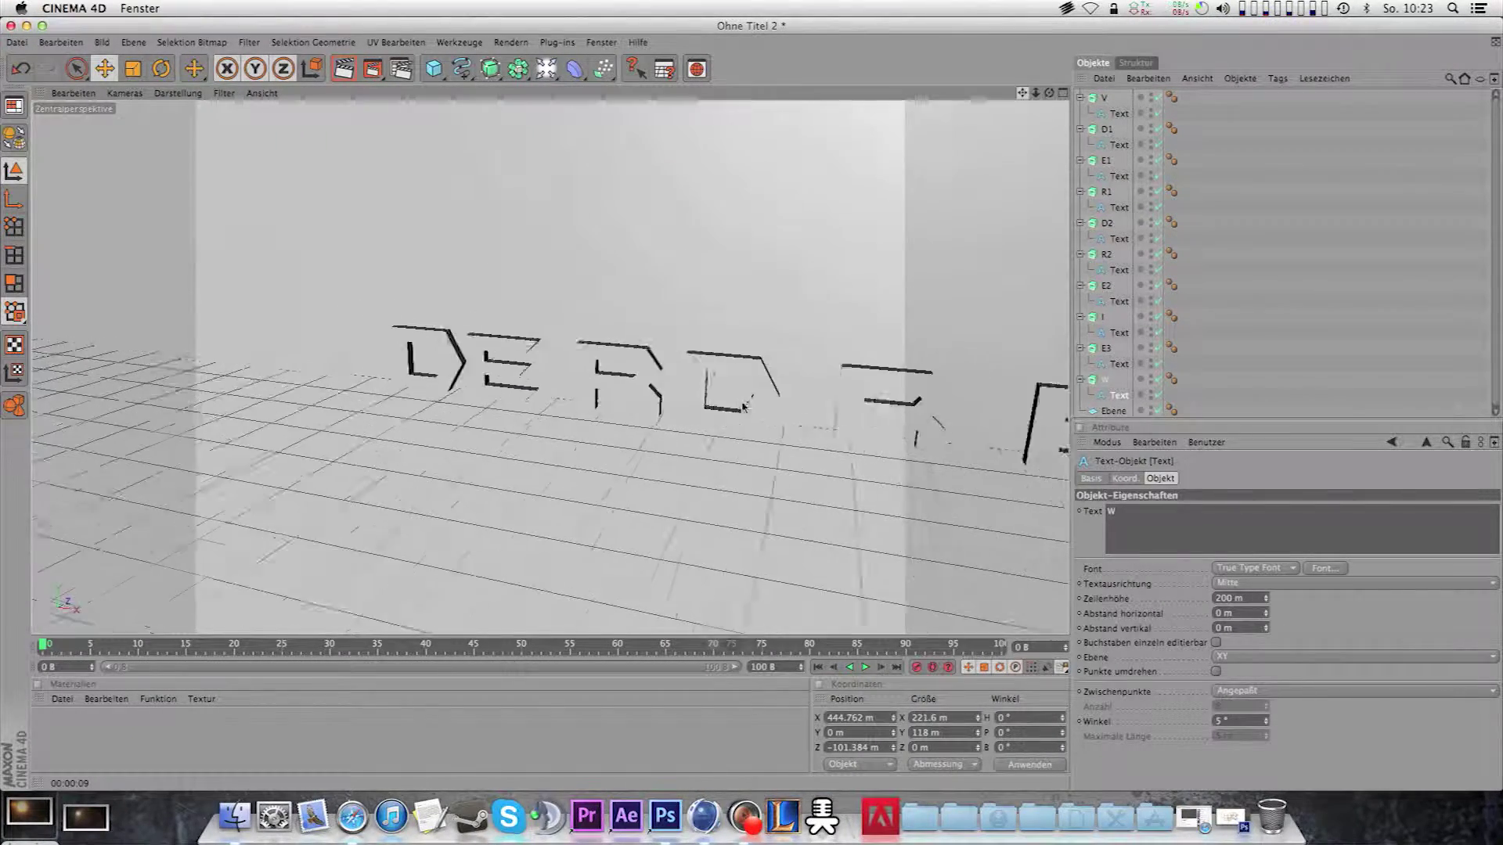
# - With the Move tool, slide the R2 letter left along X to about -205 m
pyautogui.click(1106, 129)
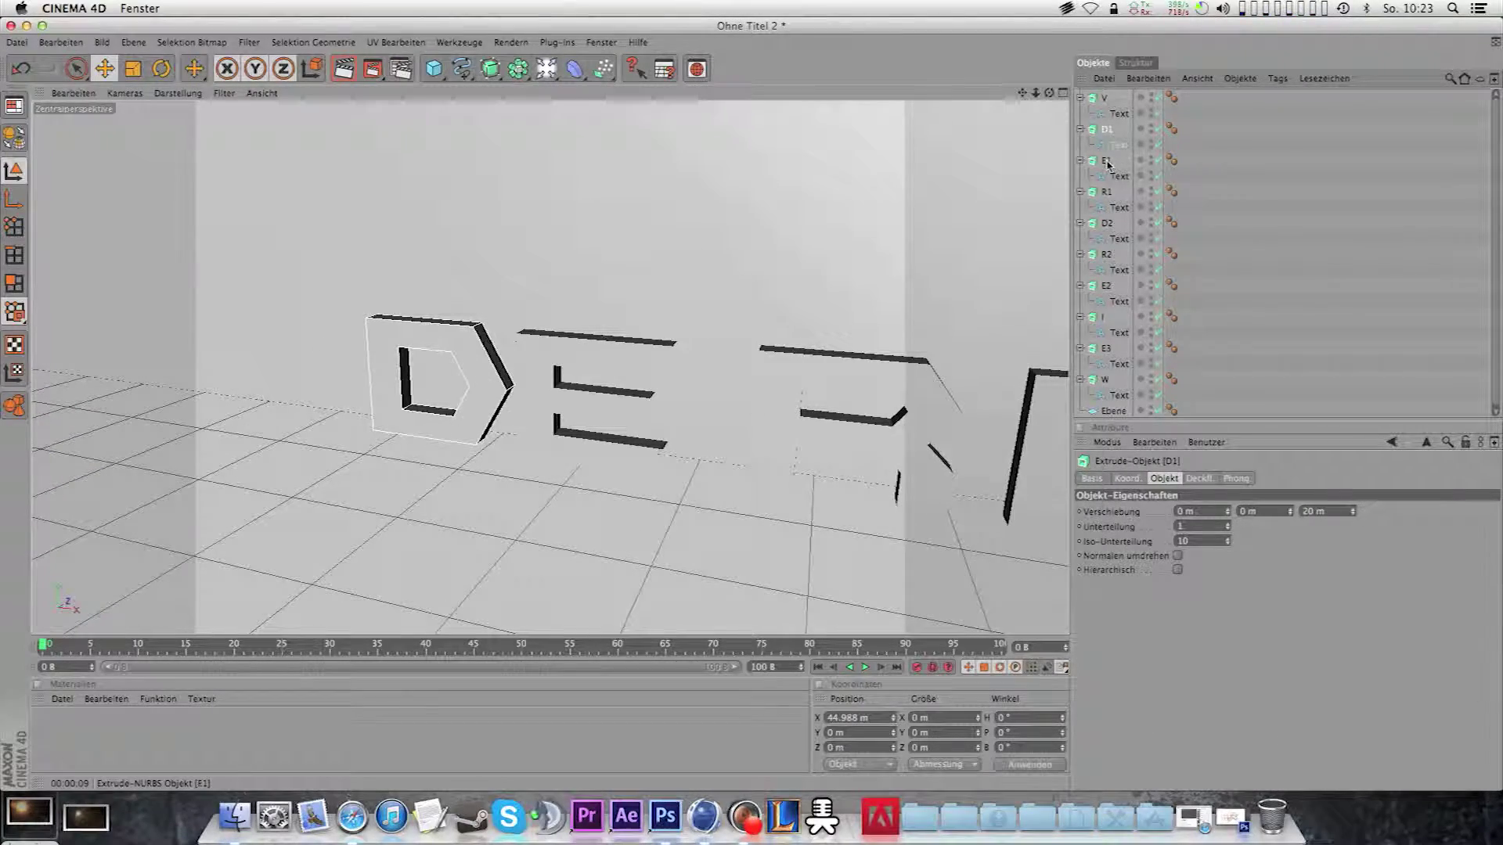
pyautogui.click(104, 68)
pyautogui.scroll(-5, 752, 408)
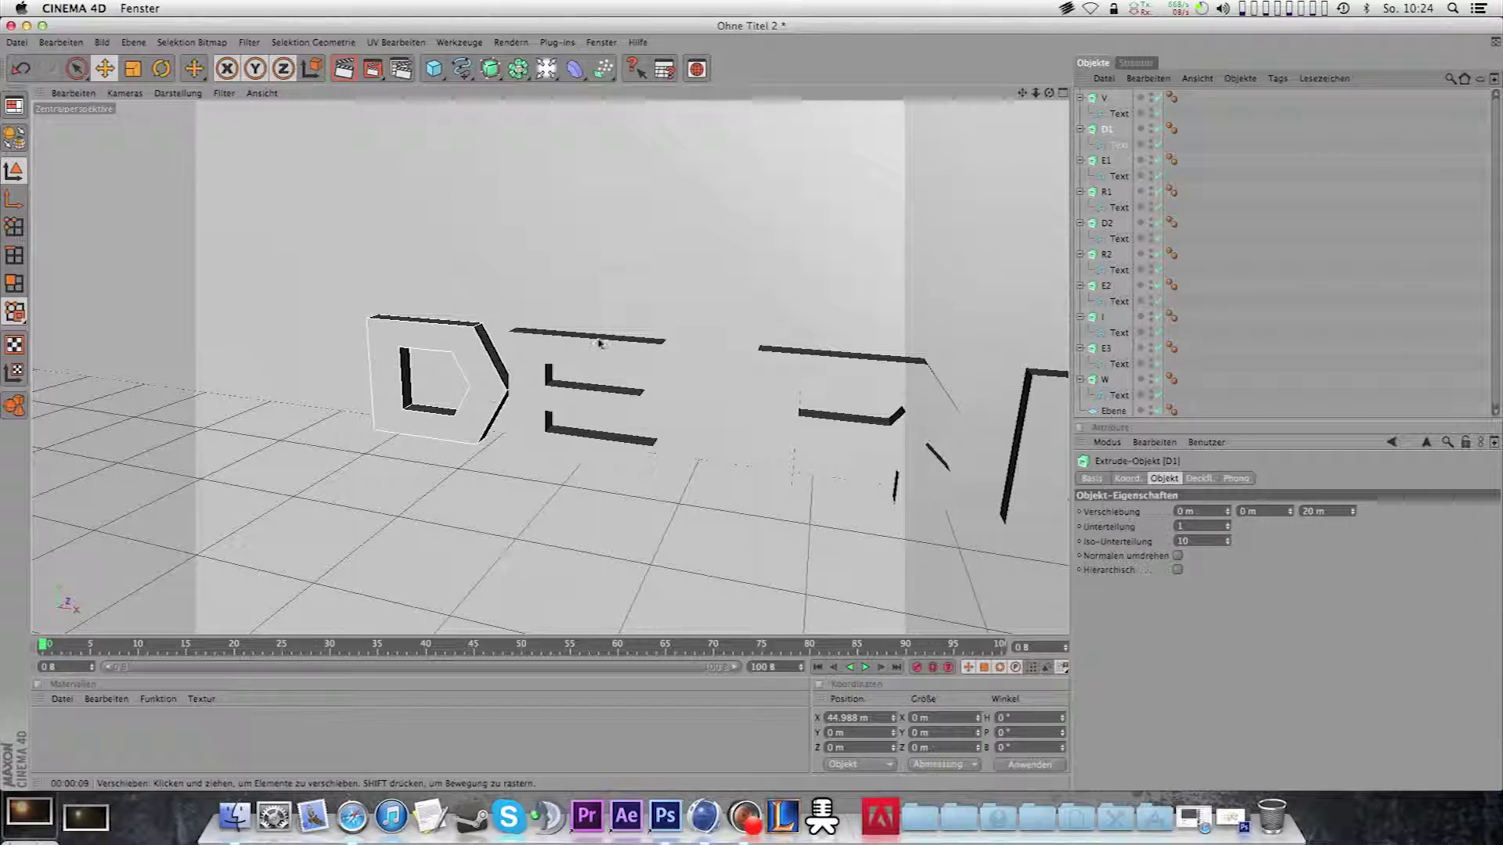
pyautogui.moveTo(1034, 95); pyautogui.dragTo(297, 422)
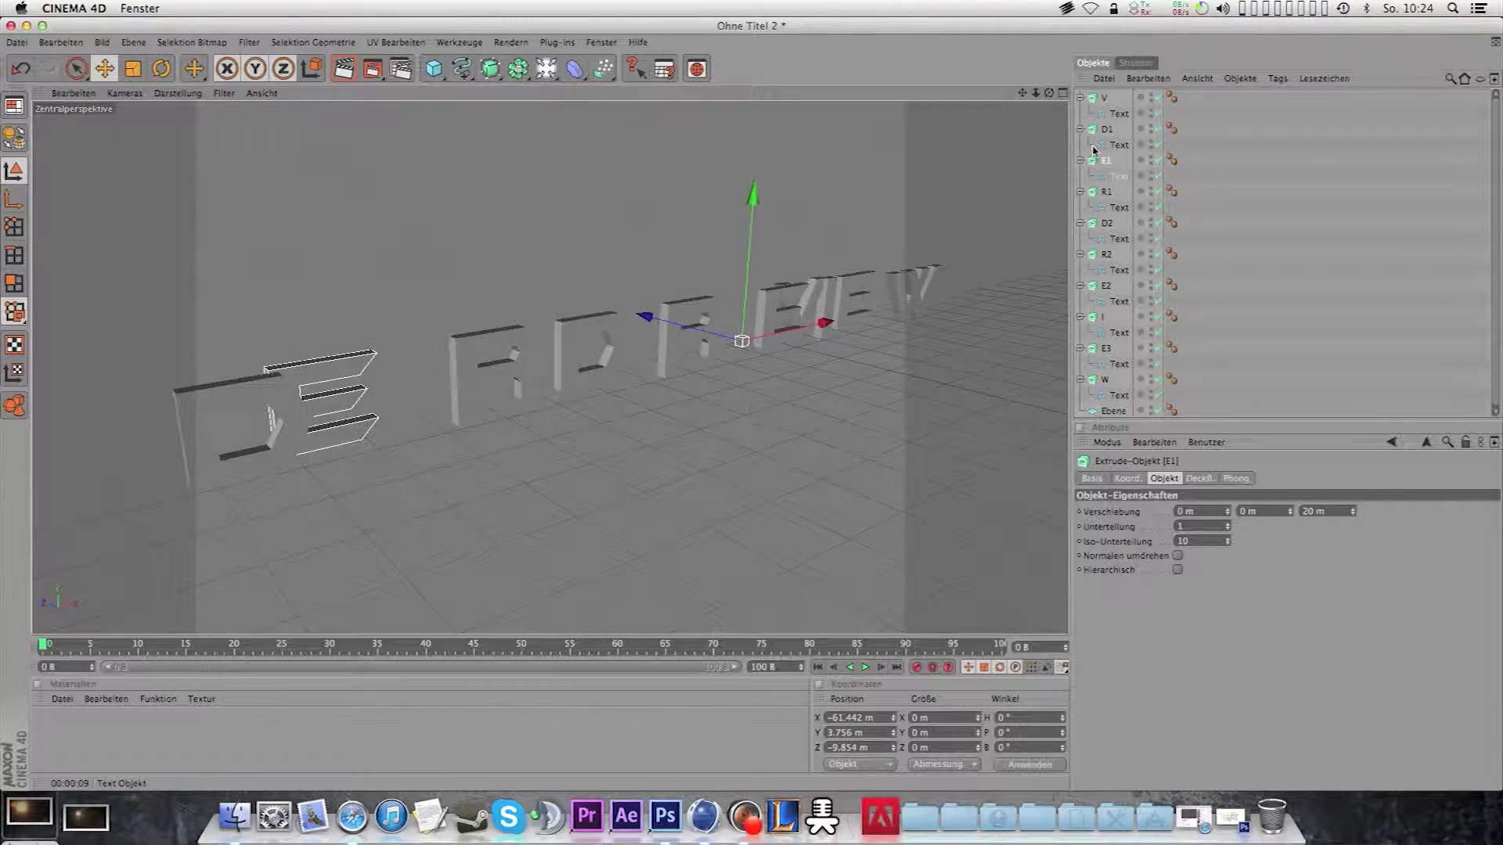
pyautogui.click(1106, 191)
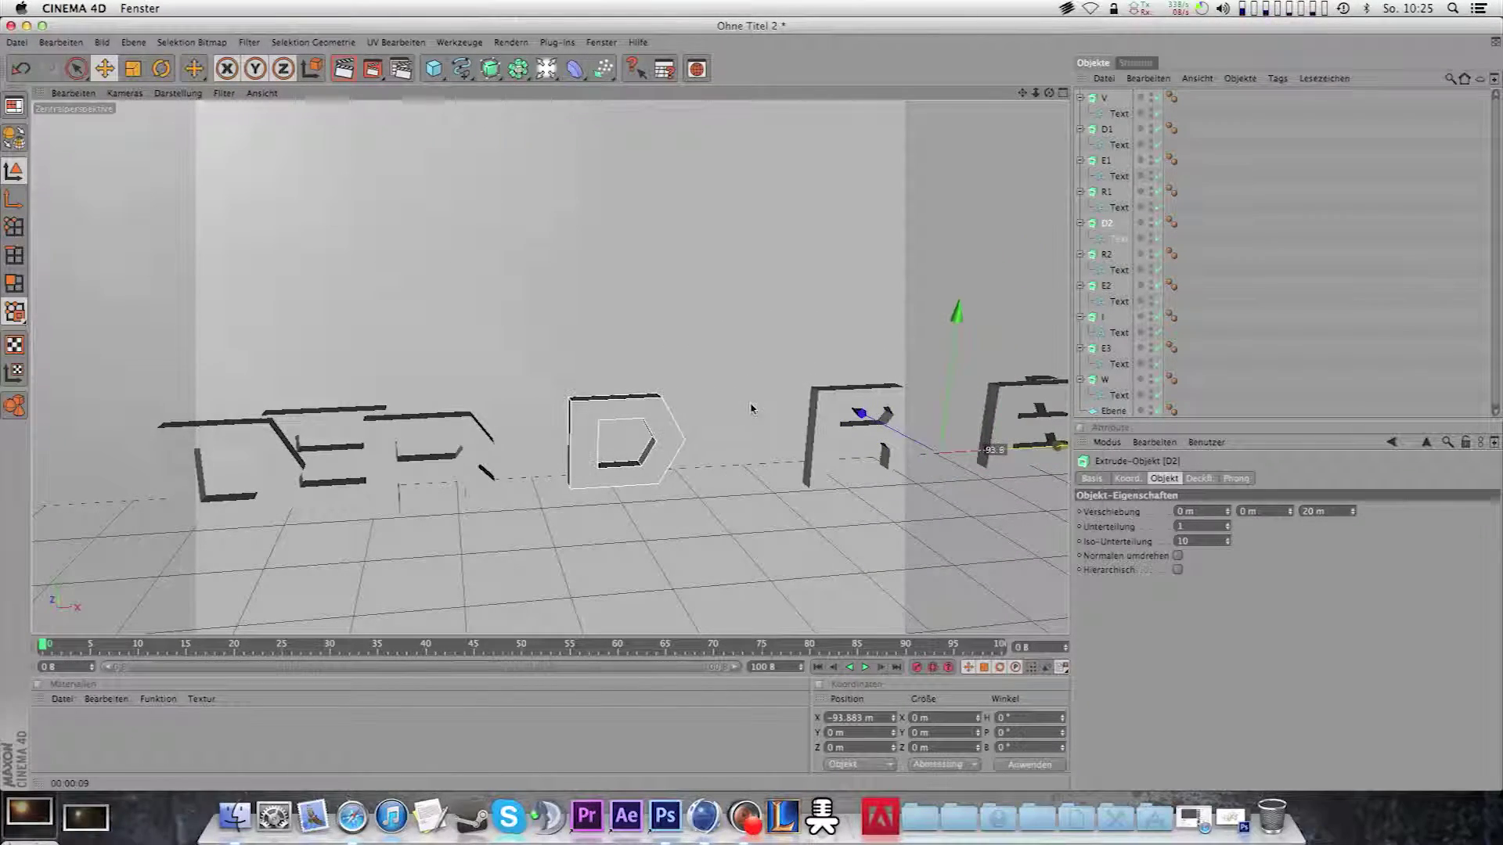
pyautogui.moveTo(1035, 452); pyautogui.dragTo(754, 408)
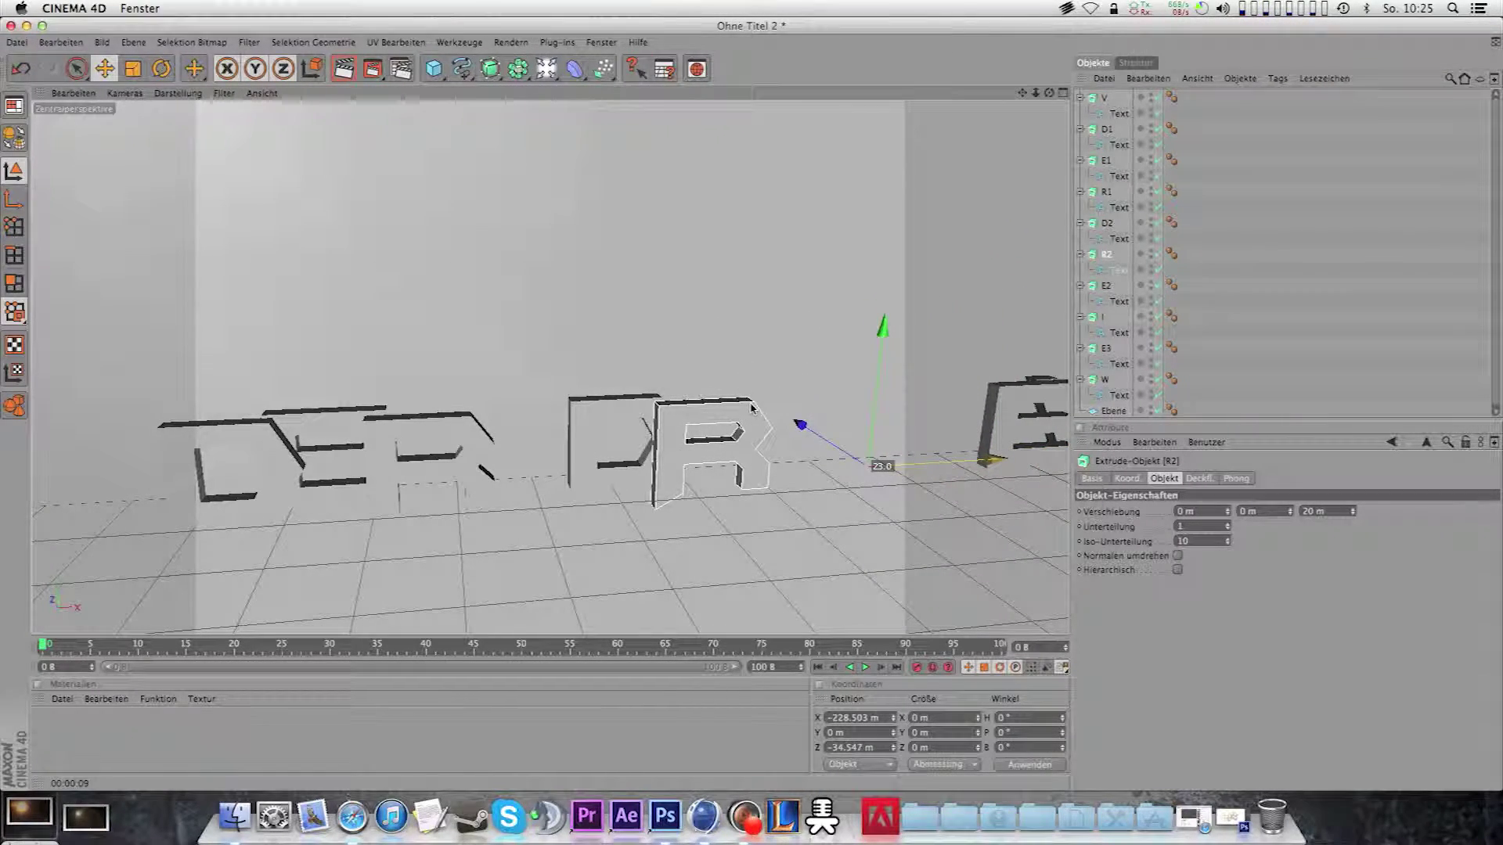
pyautogui.click(1113, 301)
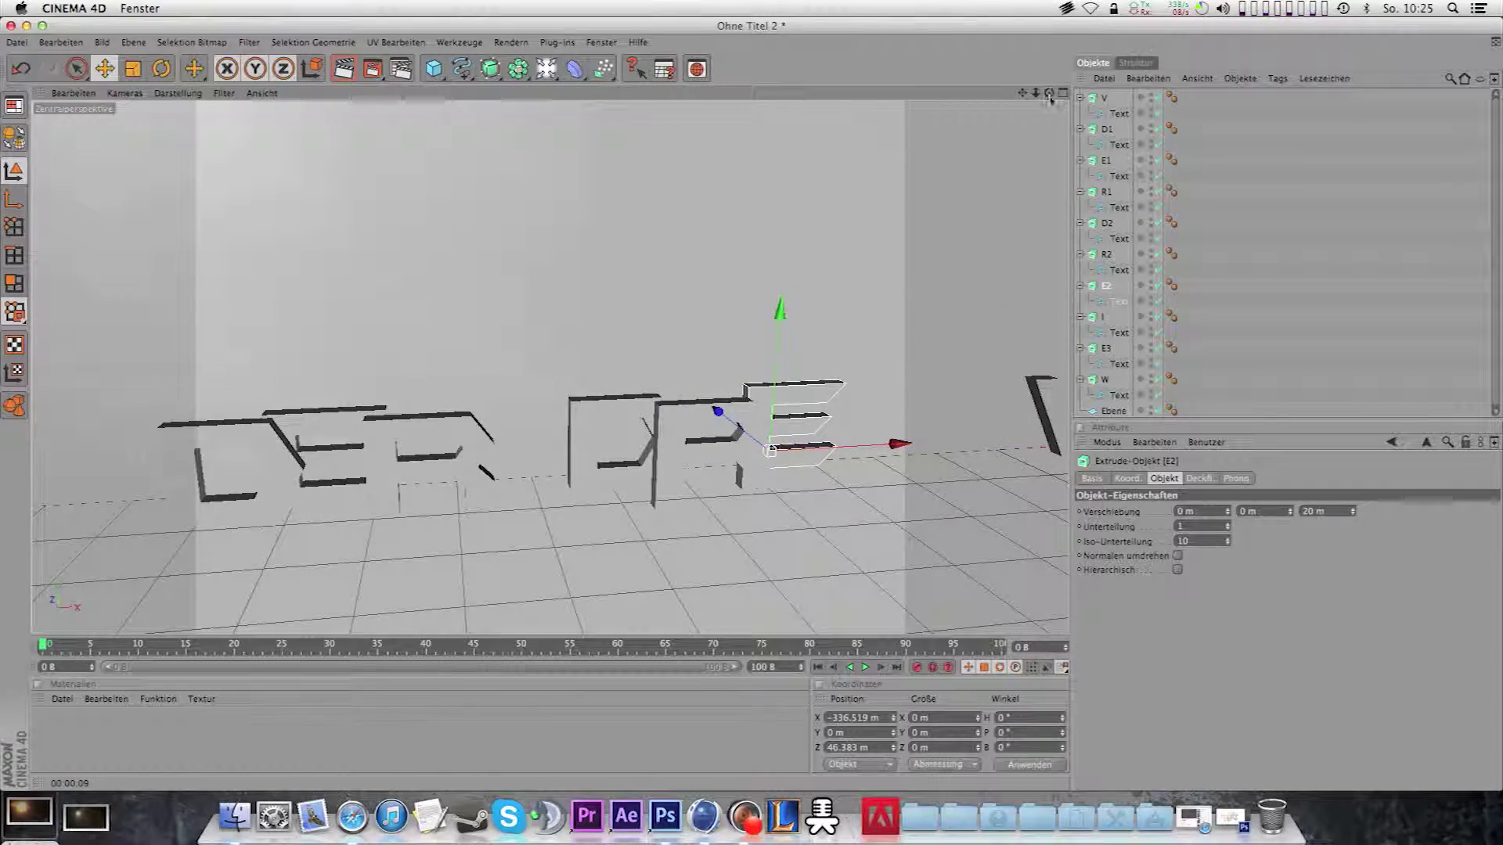
pyautogui.moveTo(1049, 94); pyautogui.dragTo(1156, 379)
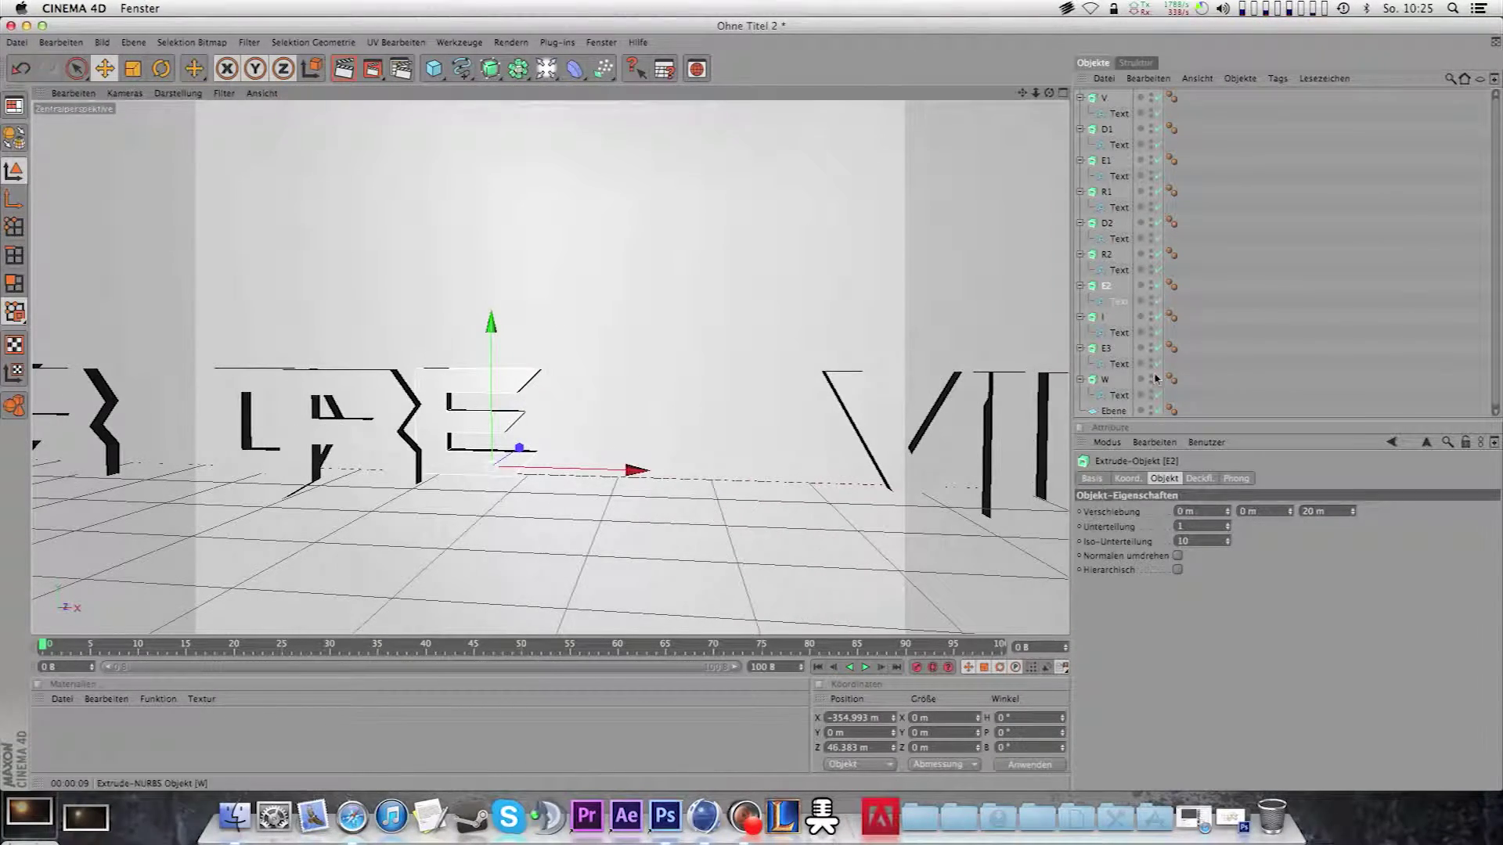
# - Reposition V (about -237 m), I, E3 and W along X, then render a preview
pyautogui.click(1104, 98)
pyautogui.moveTo(1010, 479); pyautogui.dragTo(749, 407)
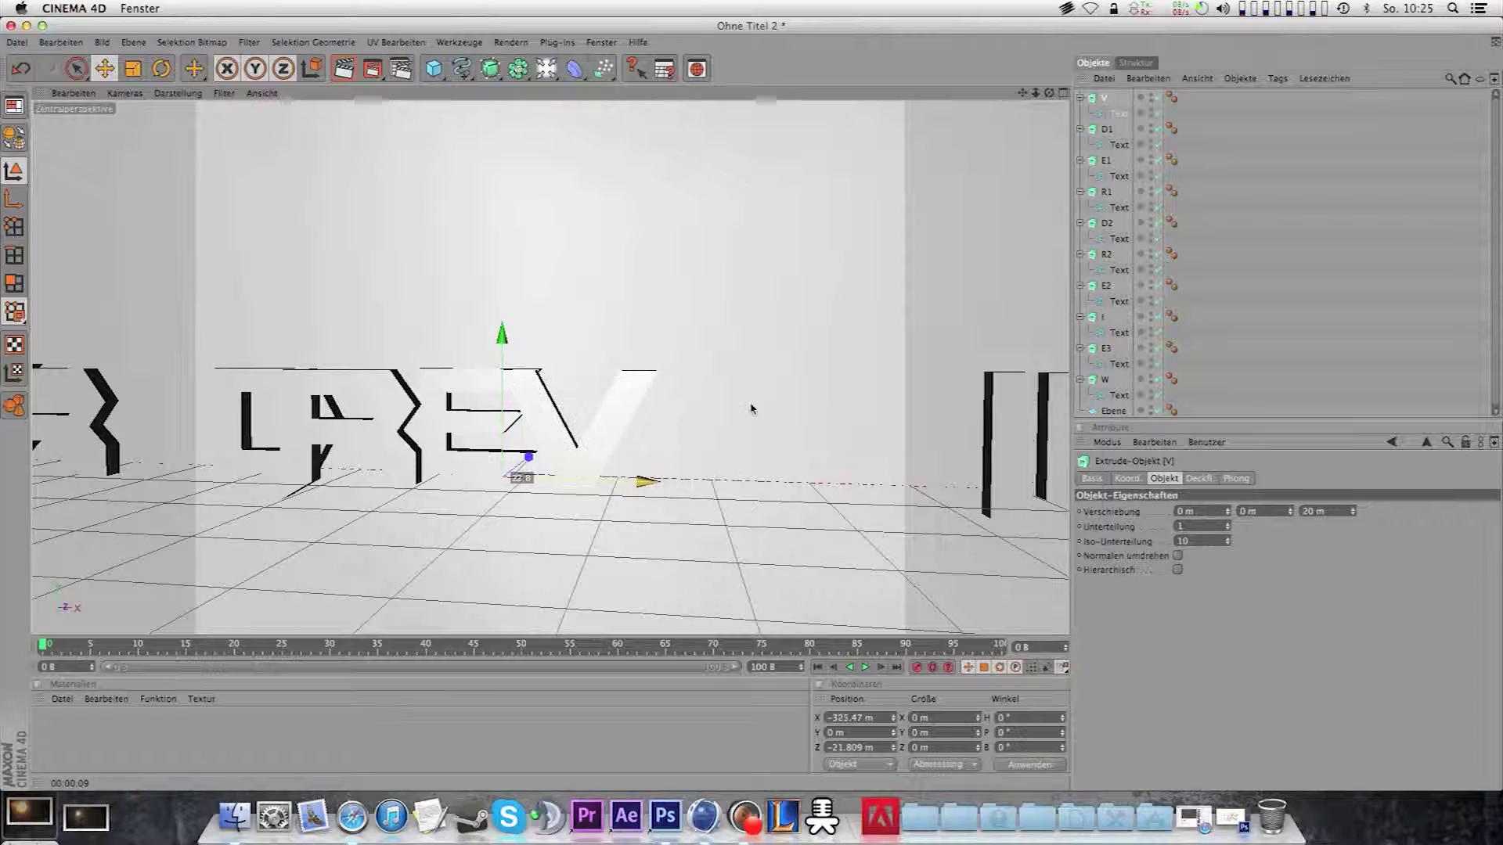
pyautogui.click(1117, 316)
pyautogui.moveTo(1006, 494); pyautogui.dragTo(910, 488)
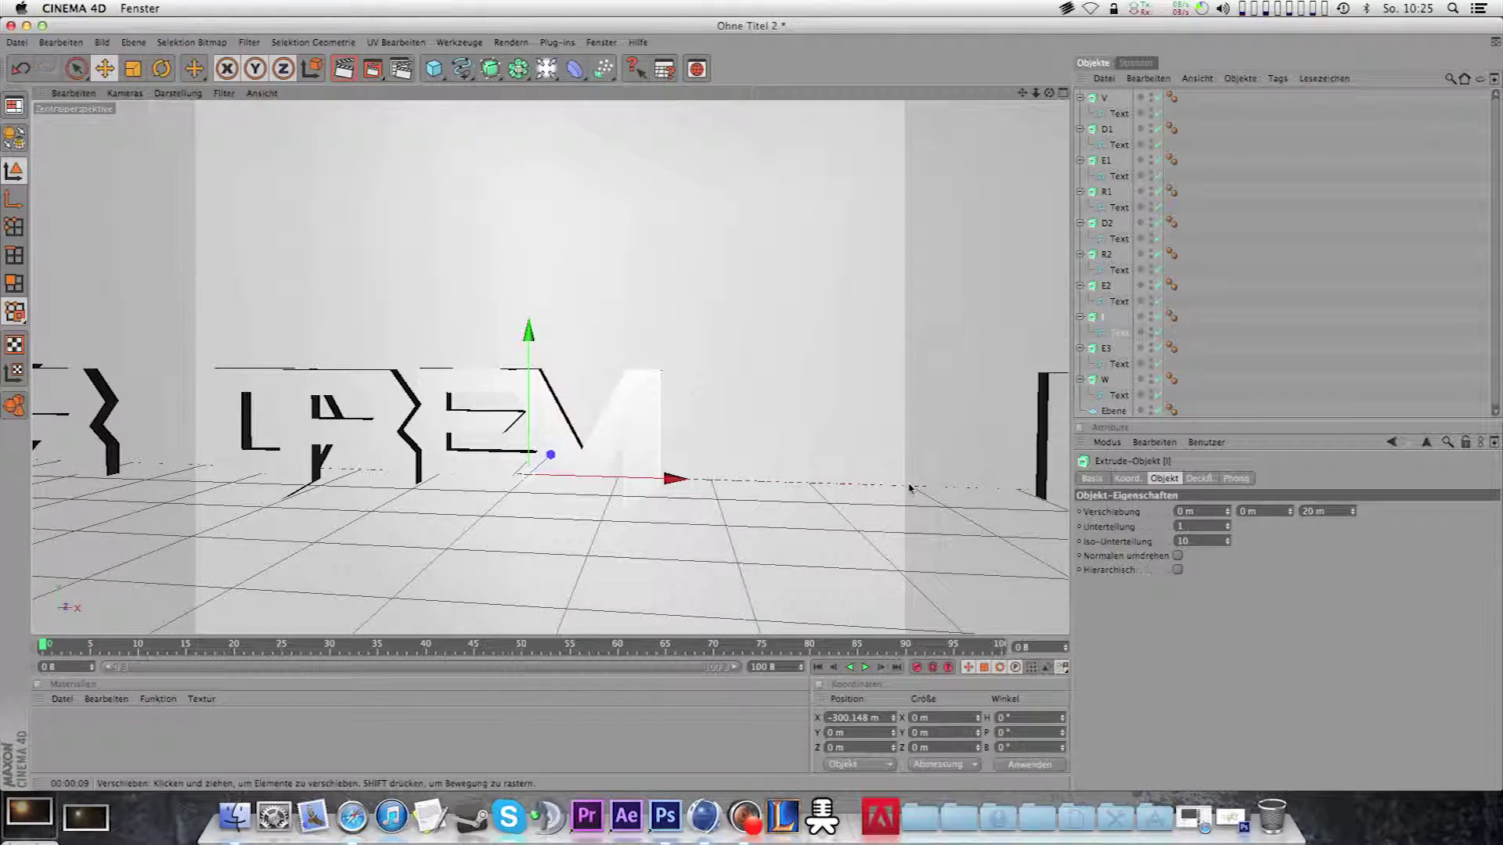
pyautogui.click(1105, 379)
pyautogui.moveTo(1041, 488); pyautogui.dragTo(994, 488)
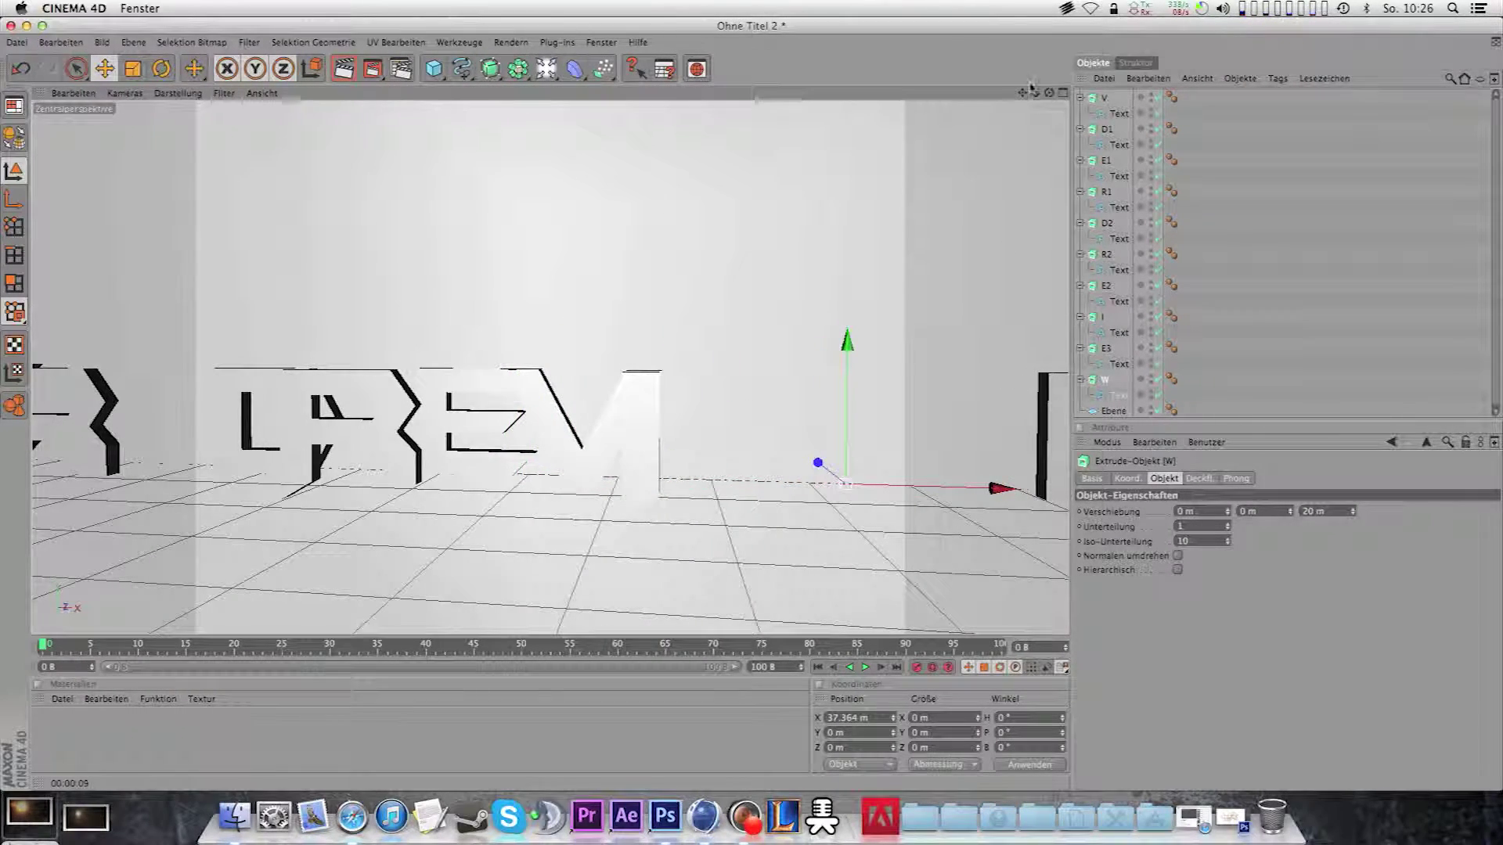
pyautogui.moveTo(587, 497); pyautogui.dragTo(749, 407)
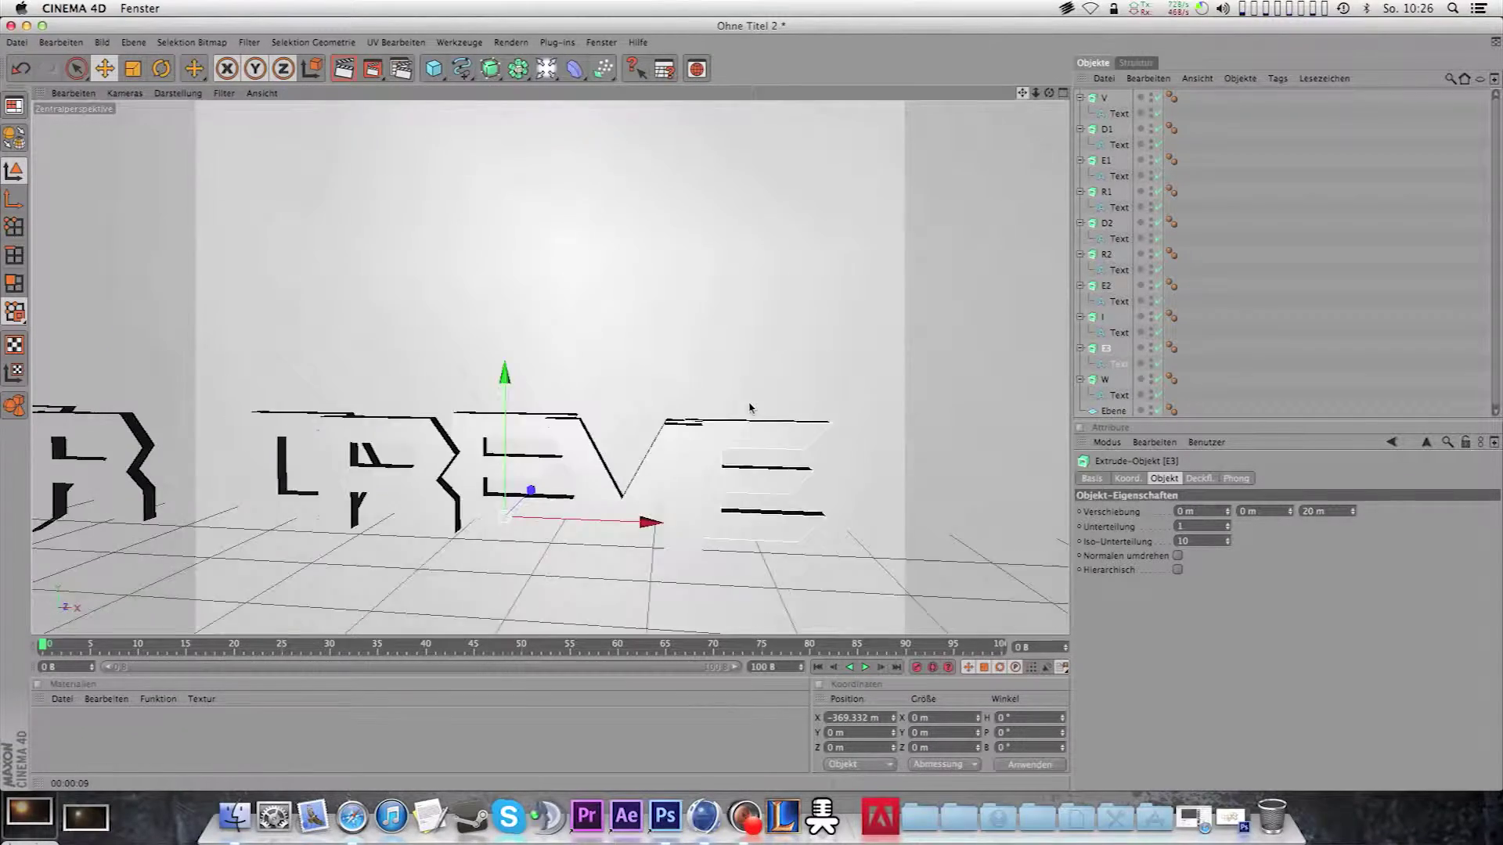
pyautogui.keyDown('alt'); pyautogui.moveTo(749, 407); pyautogui.dragTo(328, 407, button='middle'); pyautogui.keyUp('alt')
pyautogui.moveTo(744, 409)
pyautogui.mouseDown()
pyautogui.moveTo(169, 448)
pyautogui.moveTo(180, 462)
pyautogui.mouseUp()
pyautogui.scroll(-5, 548, 368)
pyautogui.press('super+r')
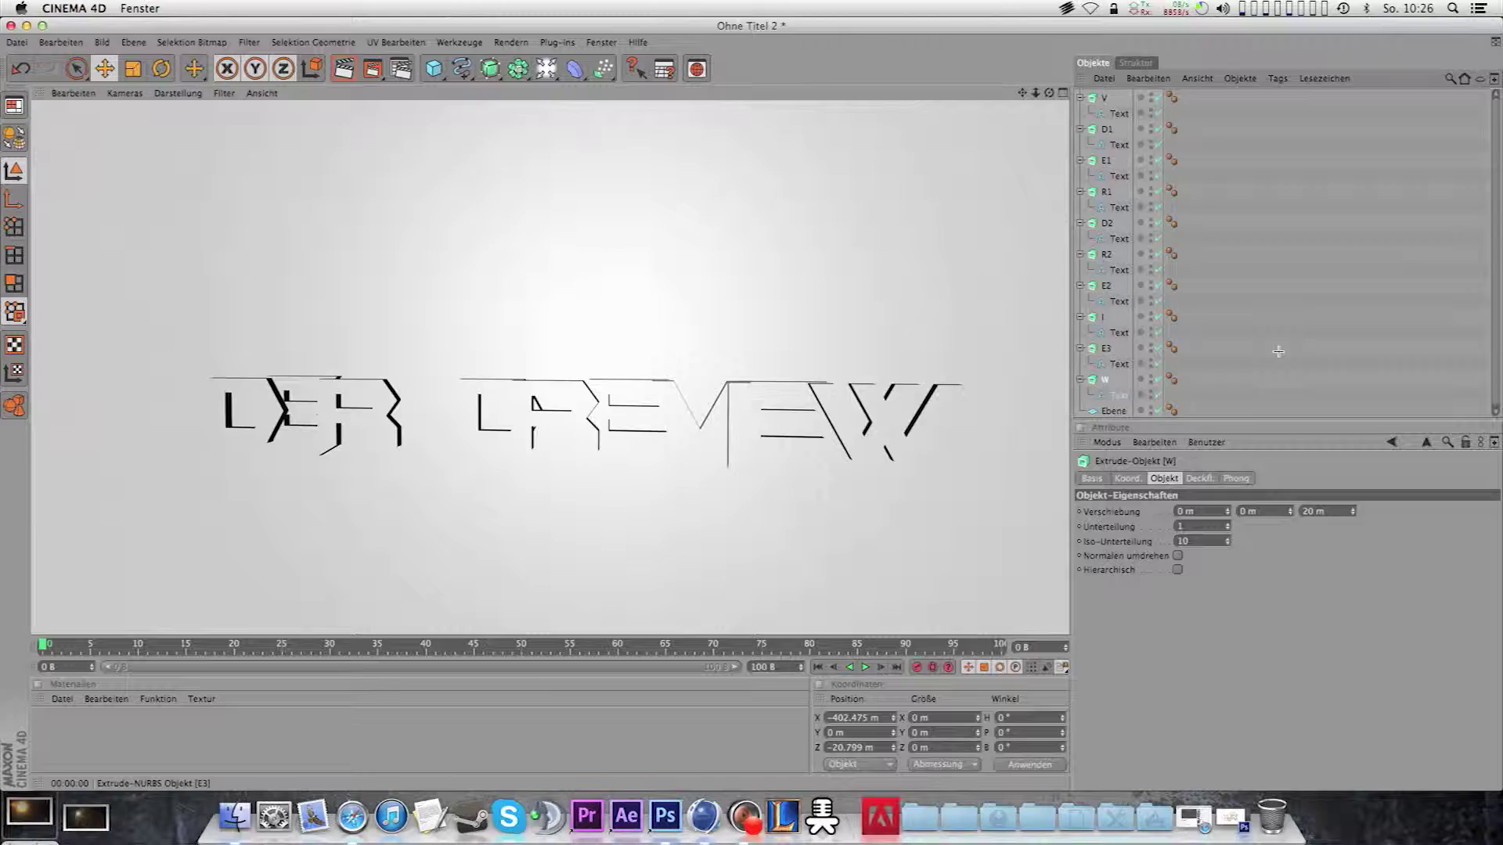
# - Check the letter layout in top, front and four-view layouts, then return to perspective
pyautogui.click(1280, 356)
pyautogui.press('F2')
pyautogui.press('F4')
pyautogui.press('F5')
pyautogui.click(625, 244)
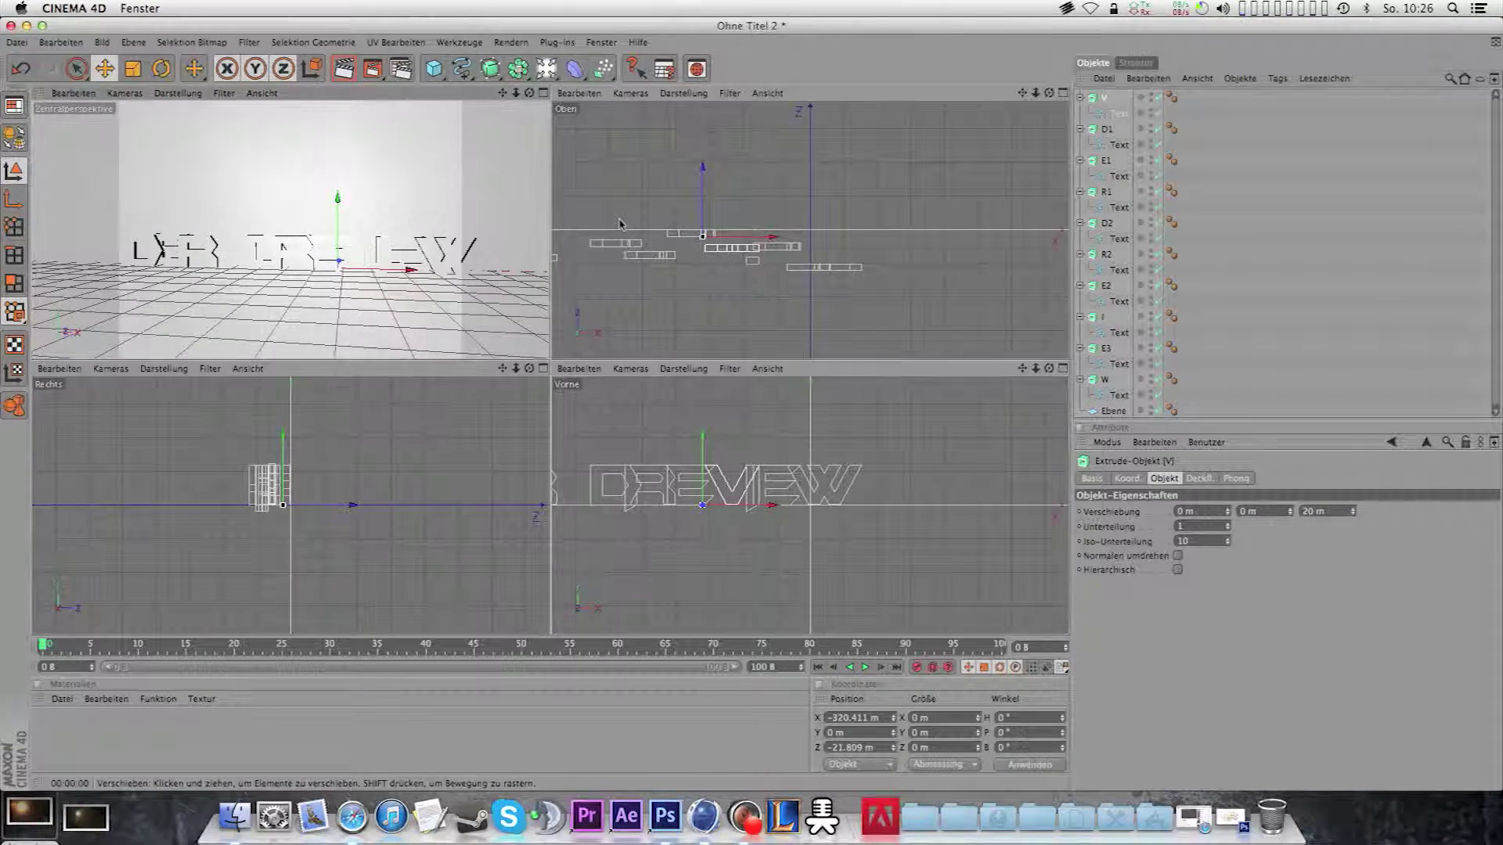
pyautogui.press('F1')
# - Apply a new white material to the letters and add a light placed to the left
pyautogui.hotkey('ctrl', 'n')
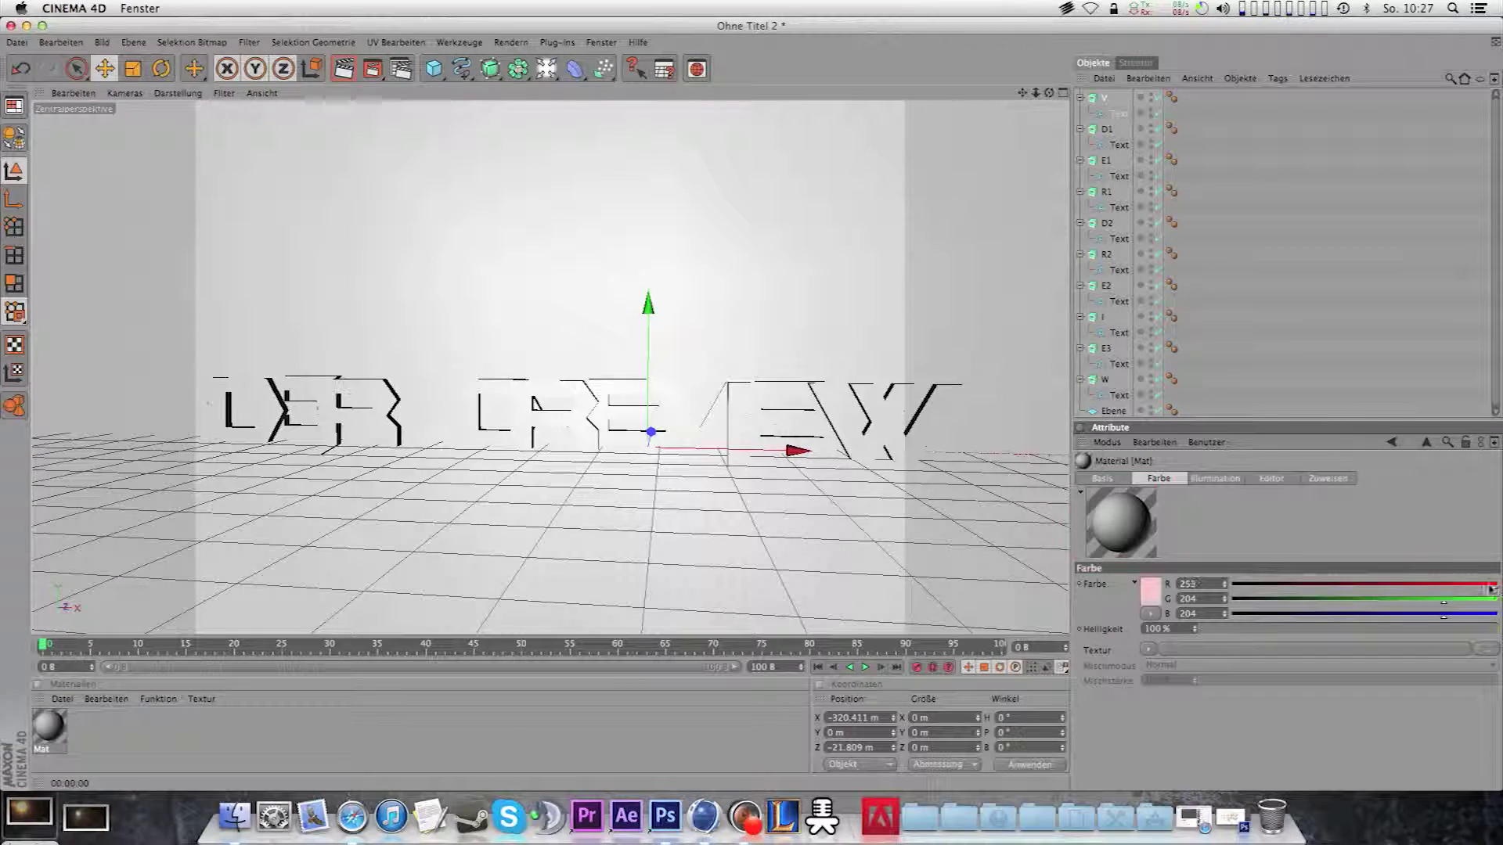
pyautogui.moveTo(49, 726); pyautogui.dragTo(260, 392)
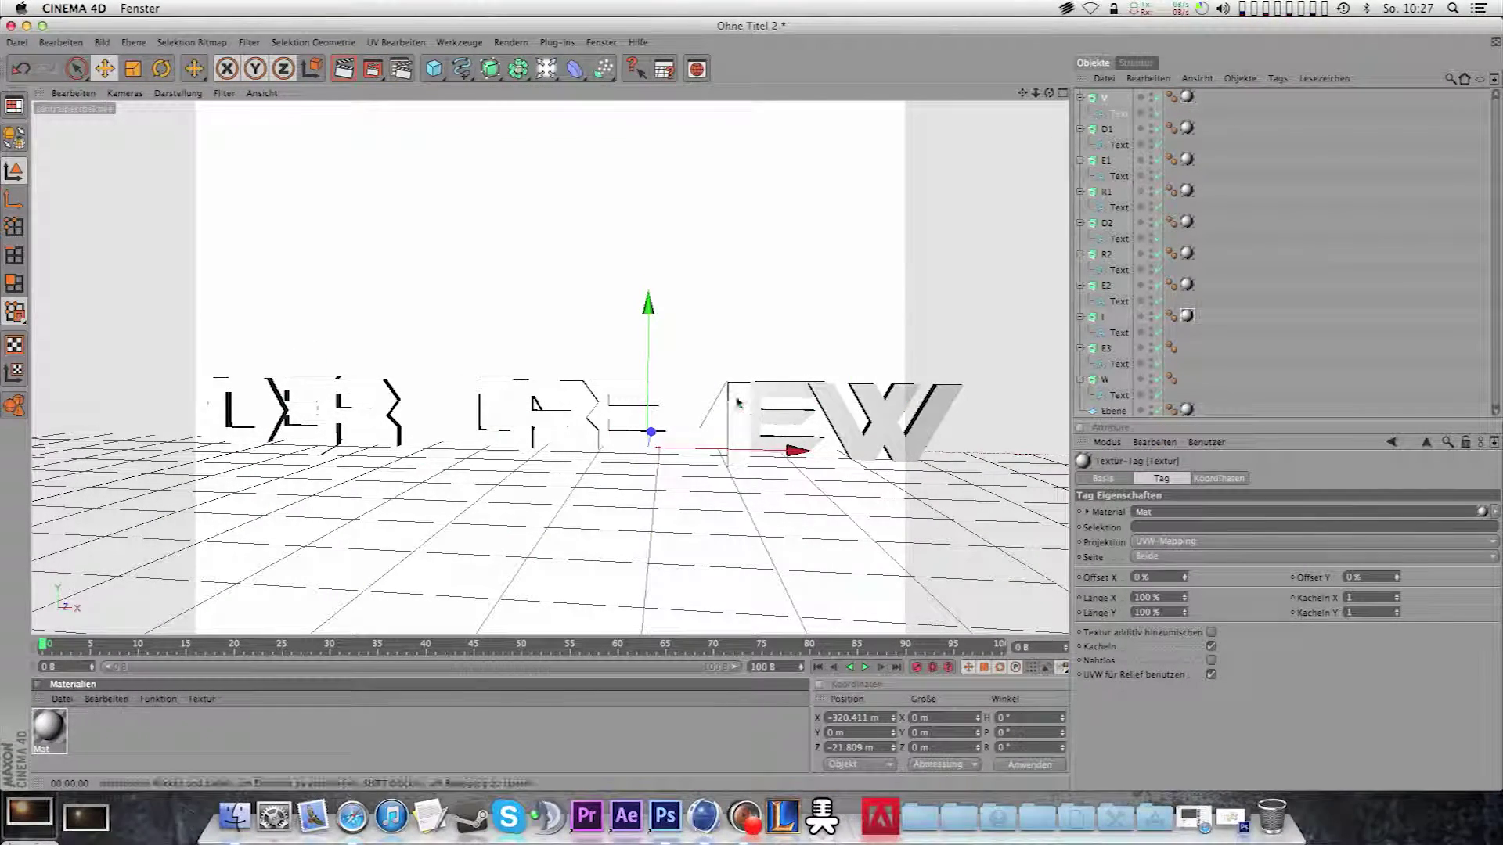
pyautogui.click(603, 69)
pyautogui.moveTo(832, 446)
pyautogui.keyDown('alt'); pyautogui.mouseDown()
pyautogui.moveTo(973, 429)
pyautogui.moveTo(783, 438)
pyautogui.mouseUp(); pyautogui.keyUp('alt')
pyautogui.moveTo(877, 457); pyautogui.dragTo(618, 453)
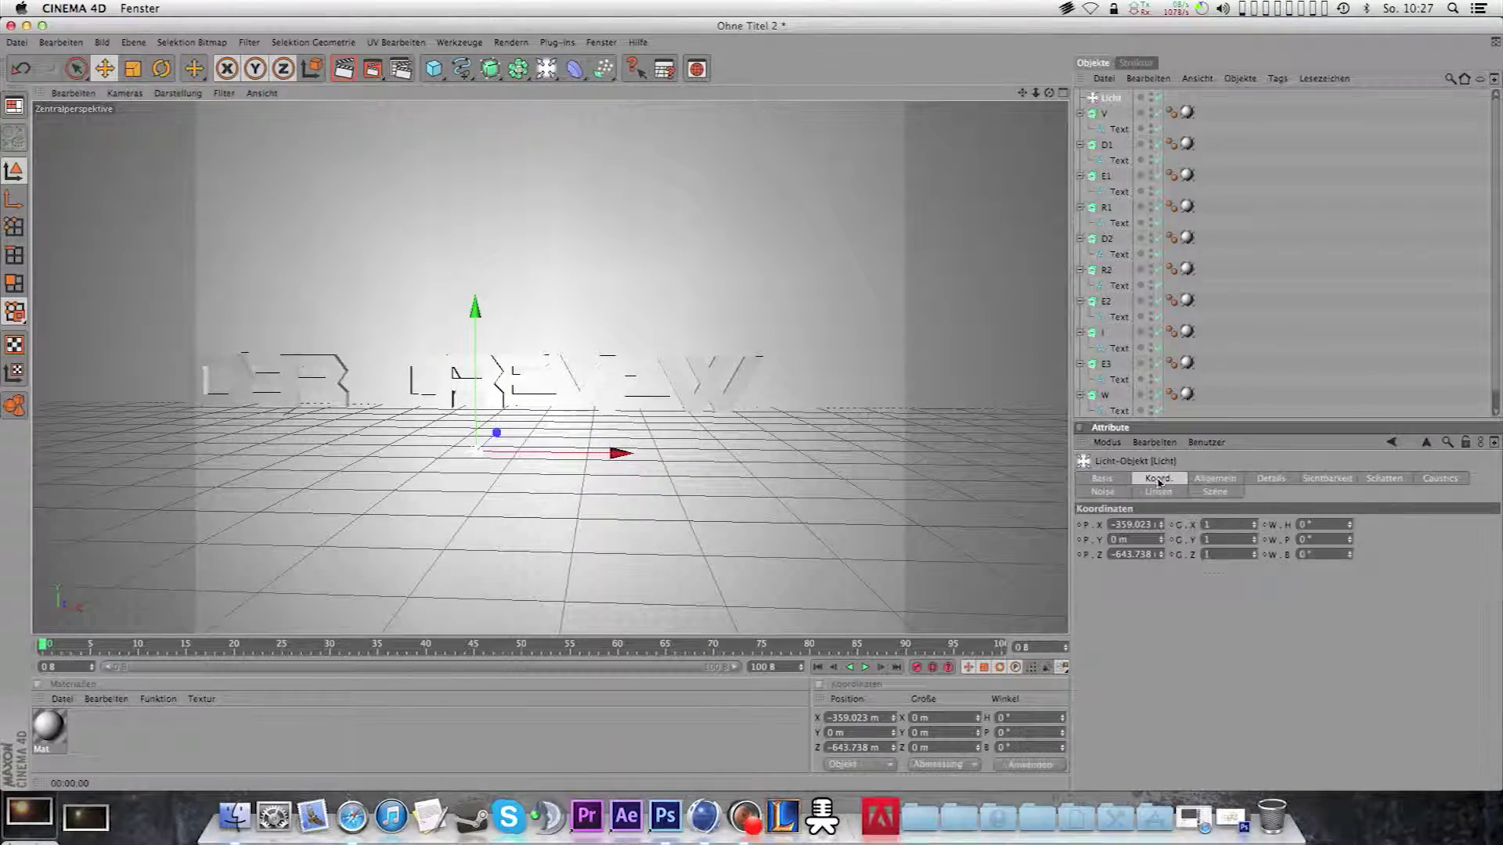
# - Make the light an area (Fläche) light with area shadows and render a preview
pyautogui.click(1214, 478)
pyautogui.click(1188, 584)
pyautogui.click(1188, 584)
pyautogui.click(1185, 644)
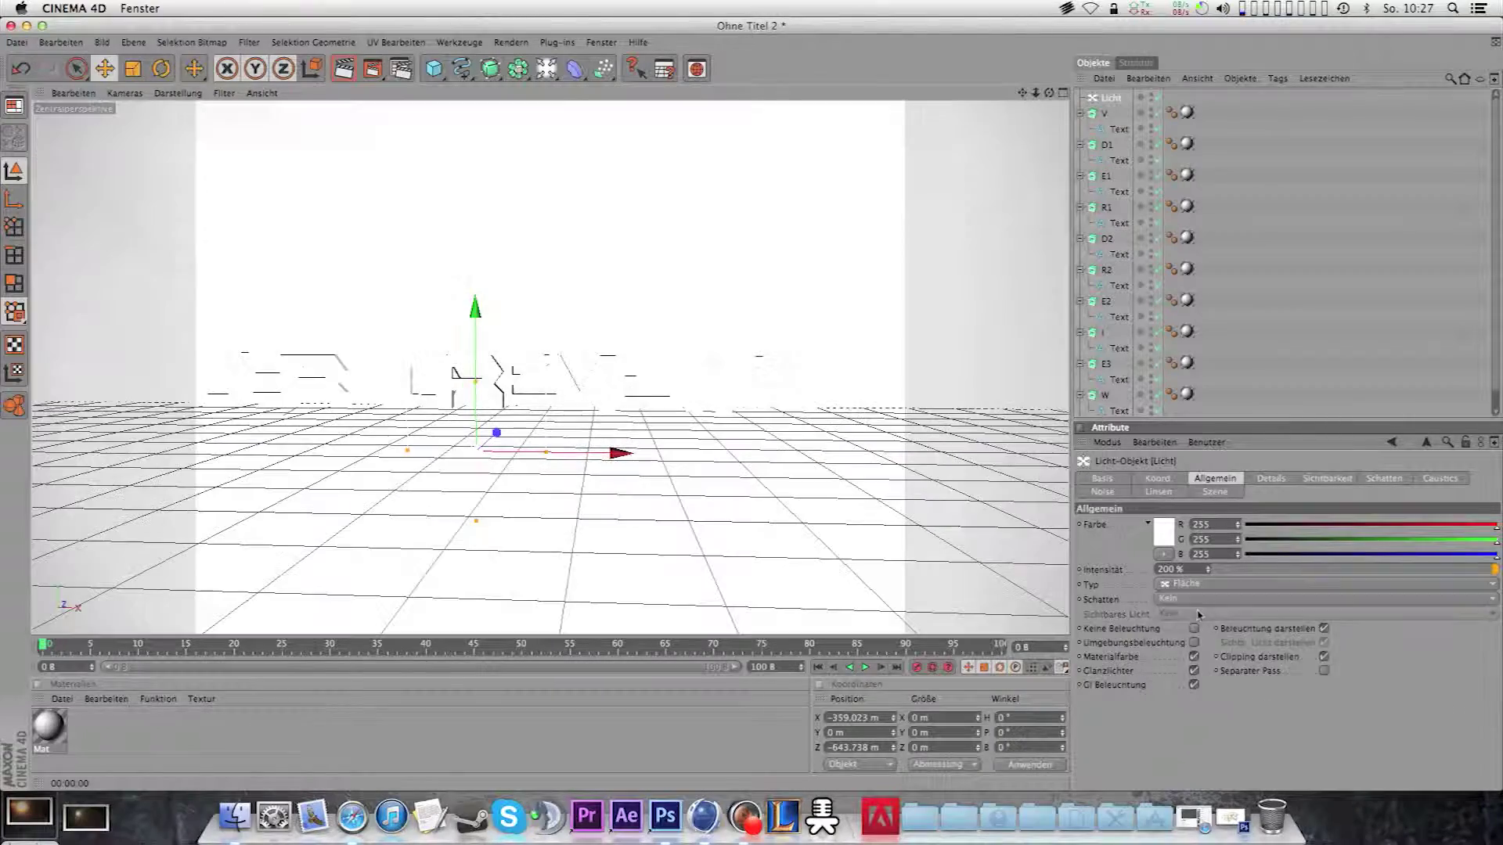
pyautogui.hotkey('ctrl', 'z')
pyautogui.hotkey('ctrl', 'z')
pyautogui.hotkey('ctrl', 'z')
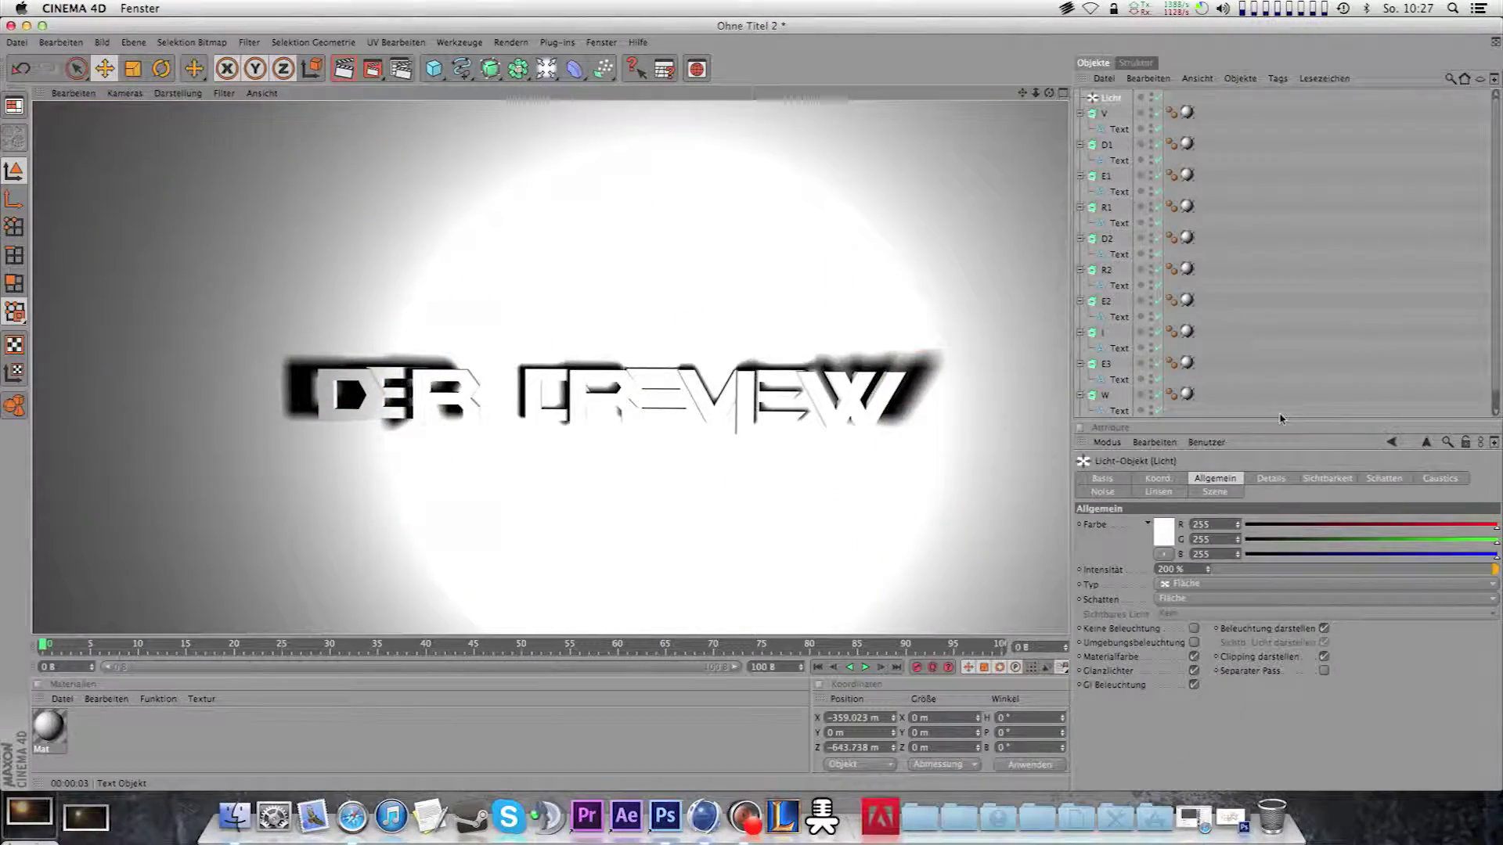
pyautogui.hotkey('ctrl', 'y')
pyautogui.hotkey('ctrl', 'y')
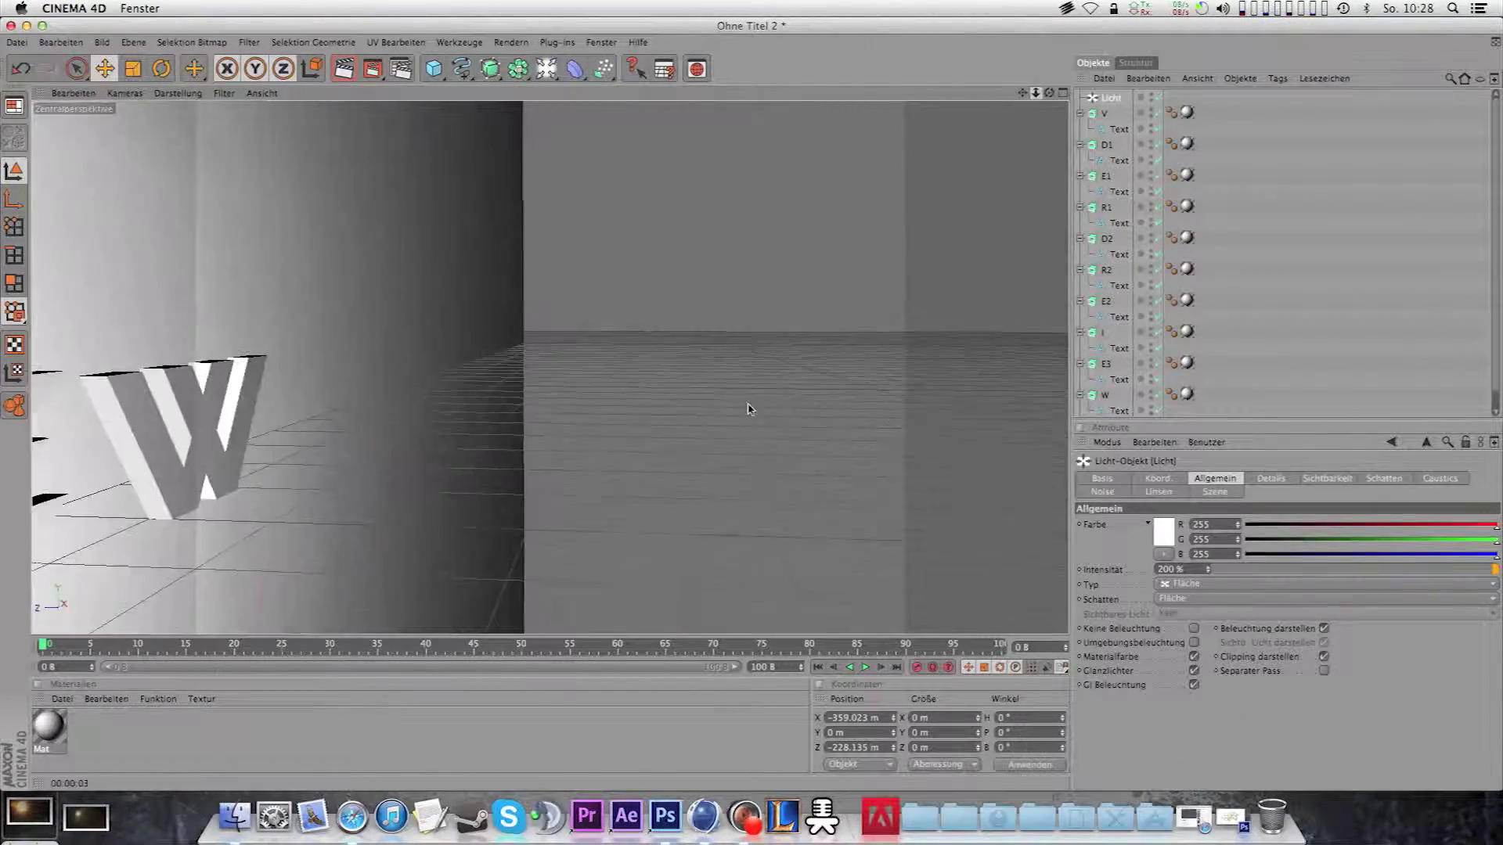
pyautogui.hotkey('ctrl', 'y')
pyautogui.hotkey('ctrl', 'y')
pyautogui.hotkey('ctrl', 'y')
pyautogui.hotkey('ctrl', 'r')
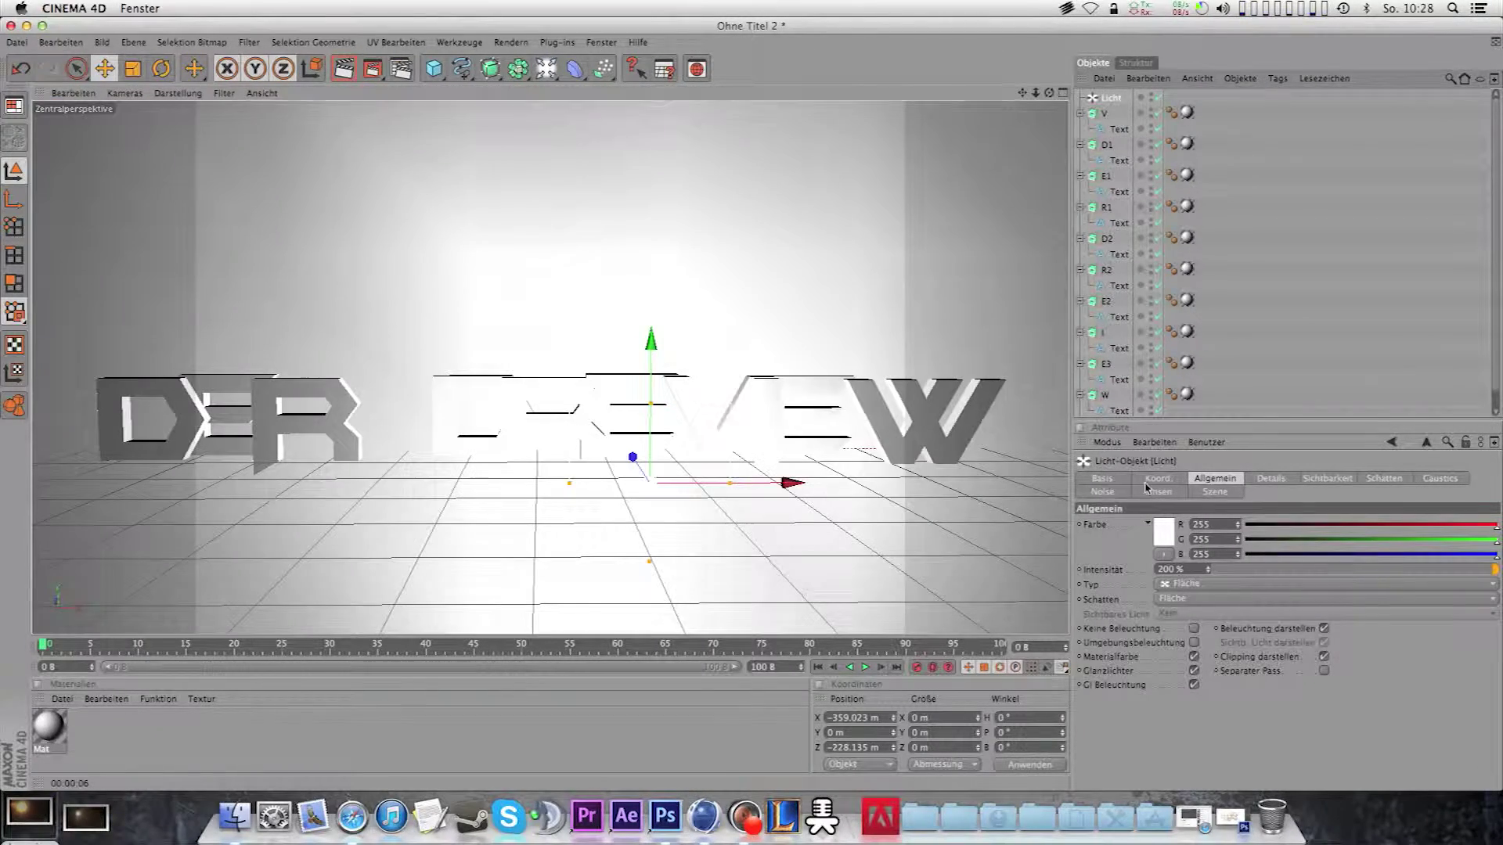
# - Tune the light intensity through 150% and 211% to 255%, previewing each render
pyautogui.click(1164, 569)
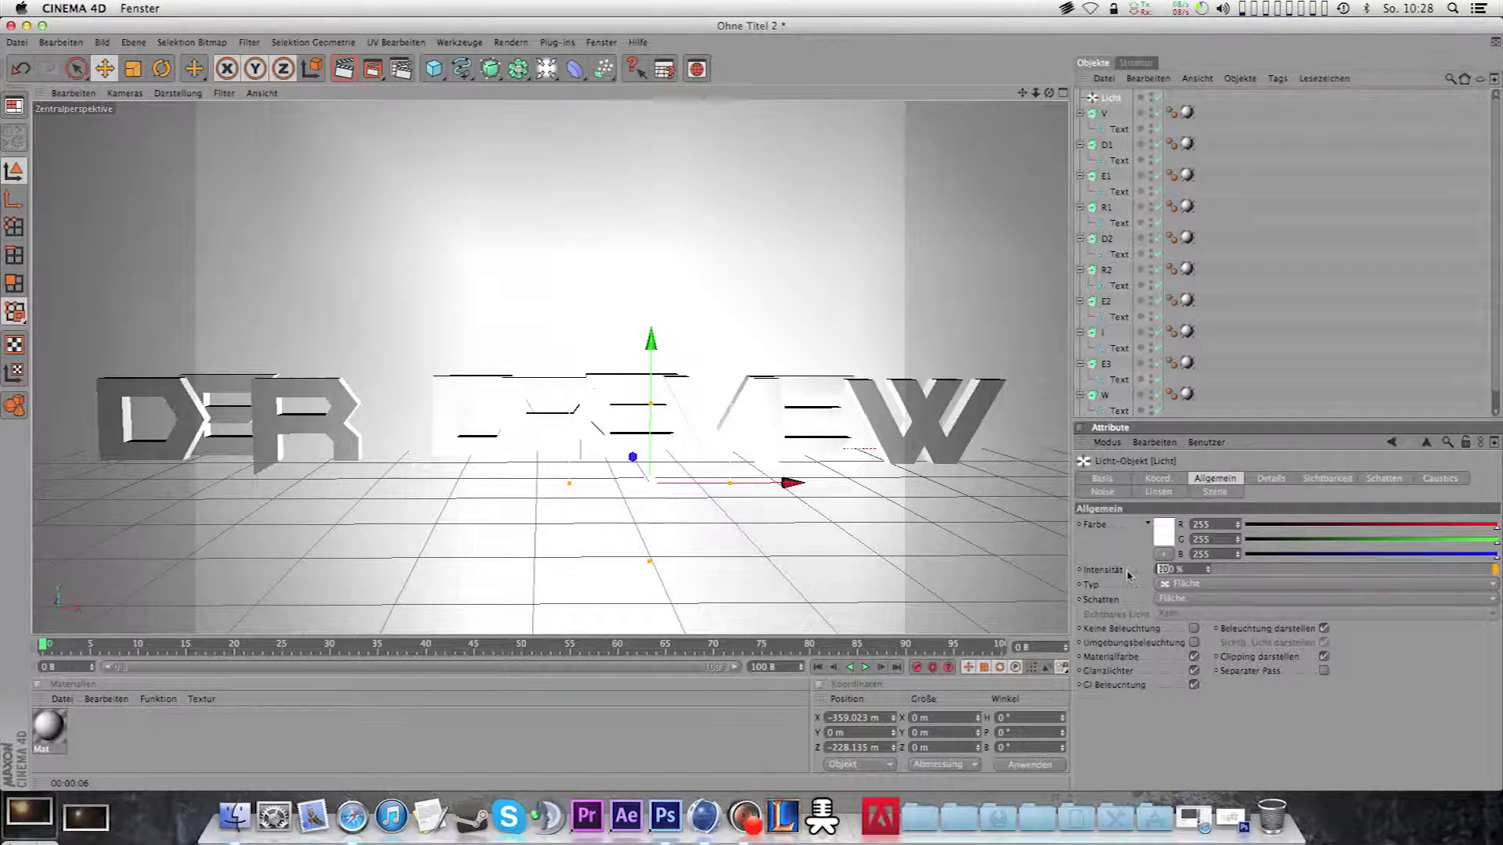
pyautogui.write('150')
pyautogui.press('Return')
pyautogui.hotkey('ctrl', 'r')
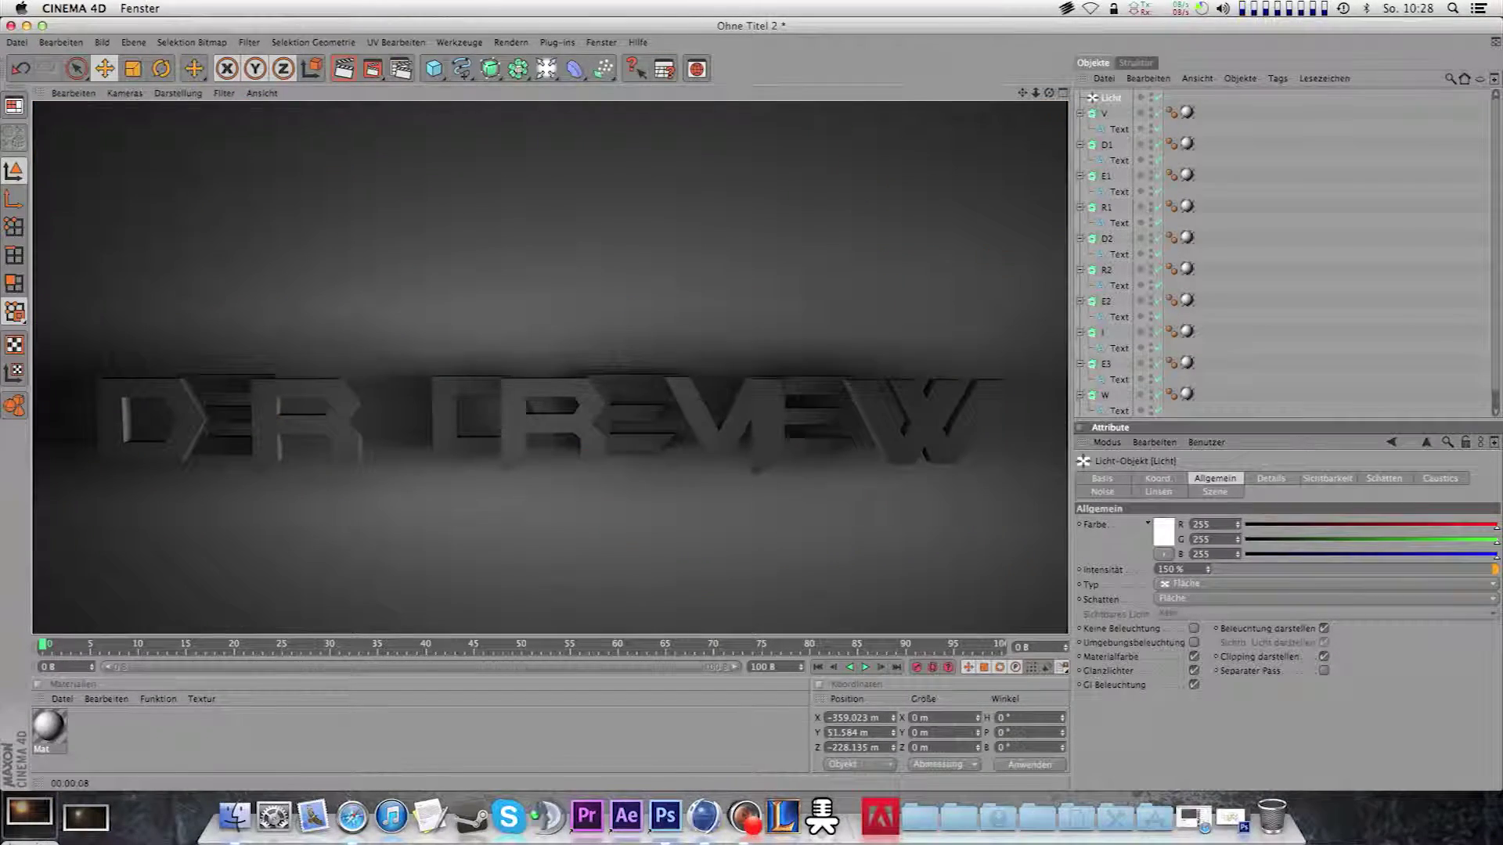
pyautogui.moveTo(1208, 569); pyautogui.dragTo(1256, 569)
pyautogui.hotkey('ctrl', 'r')
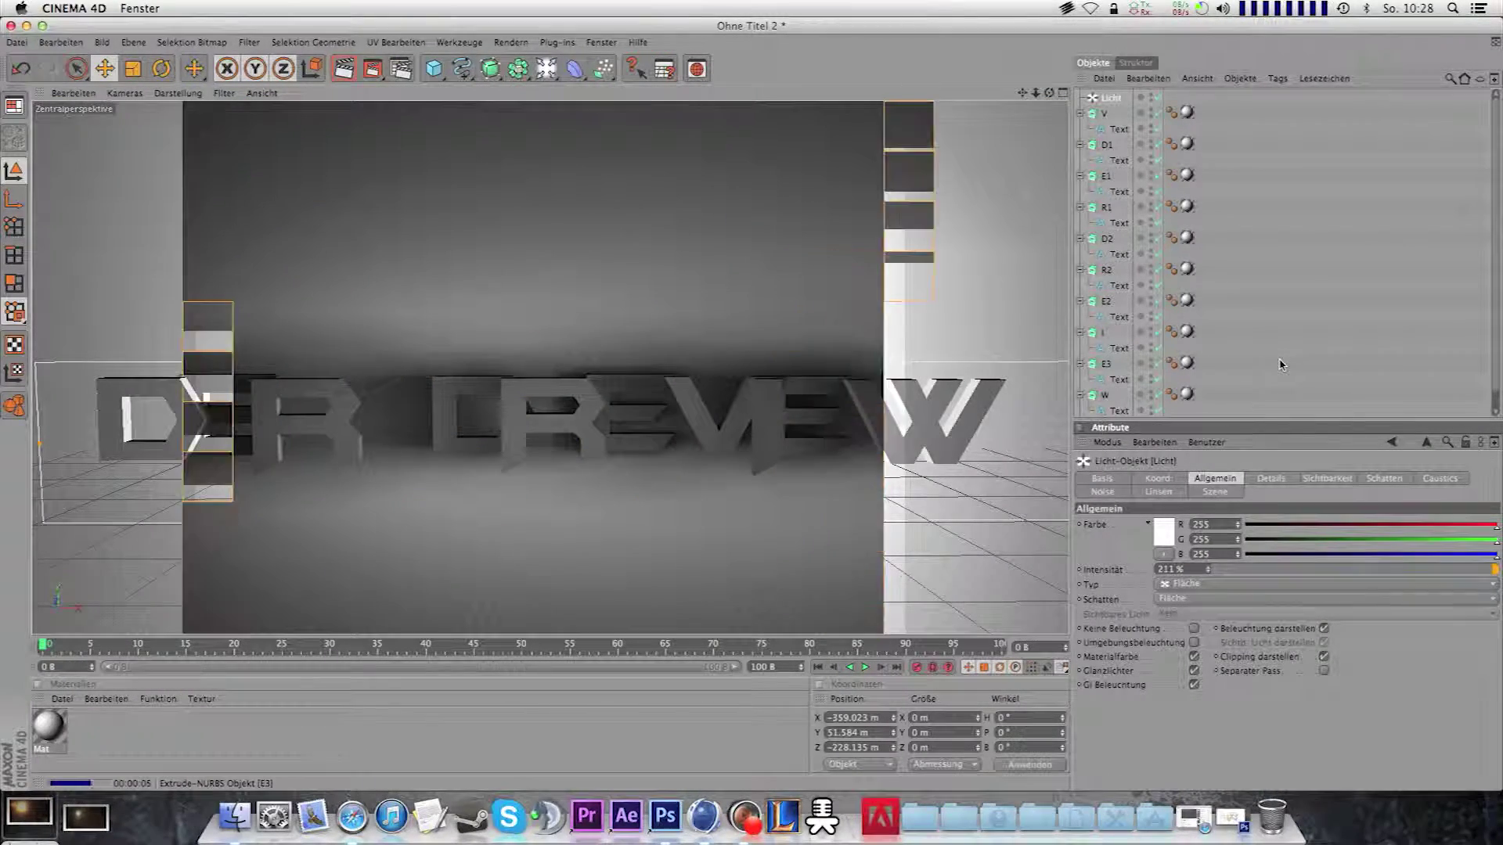
pyautogui.click(1212, 569)
pyautogui.moveTo(1212, 569); pyautogui.dragTo(1244, 569)
pyautogui.hotkey('ctrl', 'r')
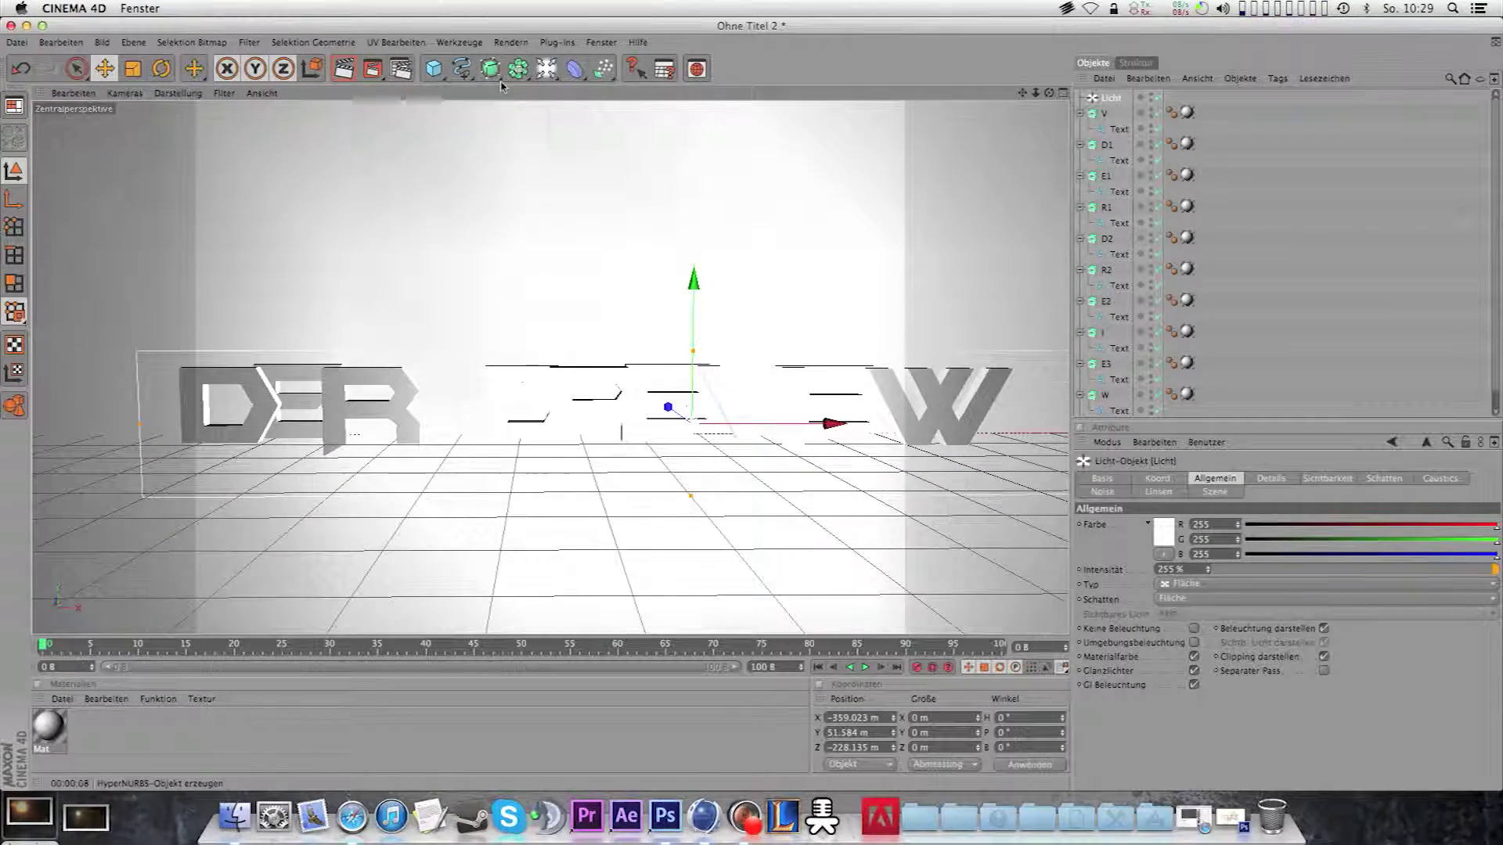
# - Add a Kamera object and choose it from the viewport camera list
pyautogui.moveTo(546, 69); pyautogui.dragTo(563, 102)
pyautogui.click(125, 93)
pyautogui.click(156, 117)
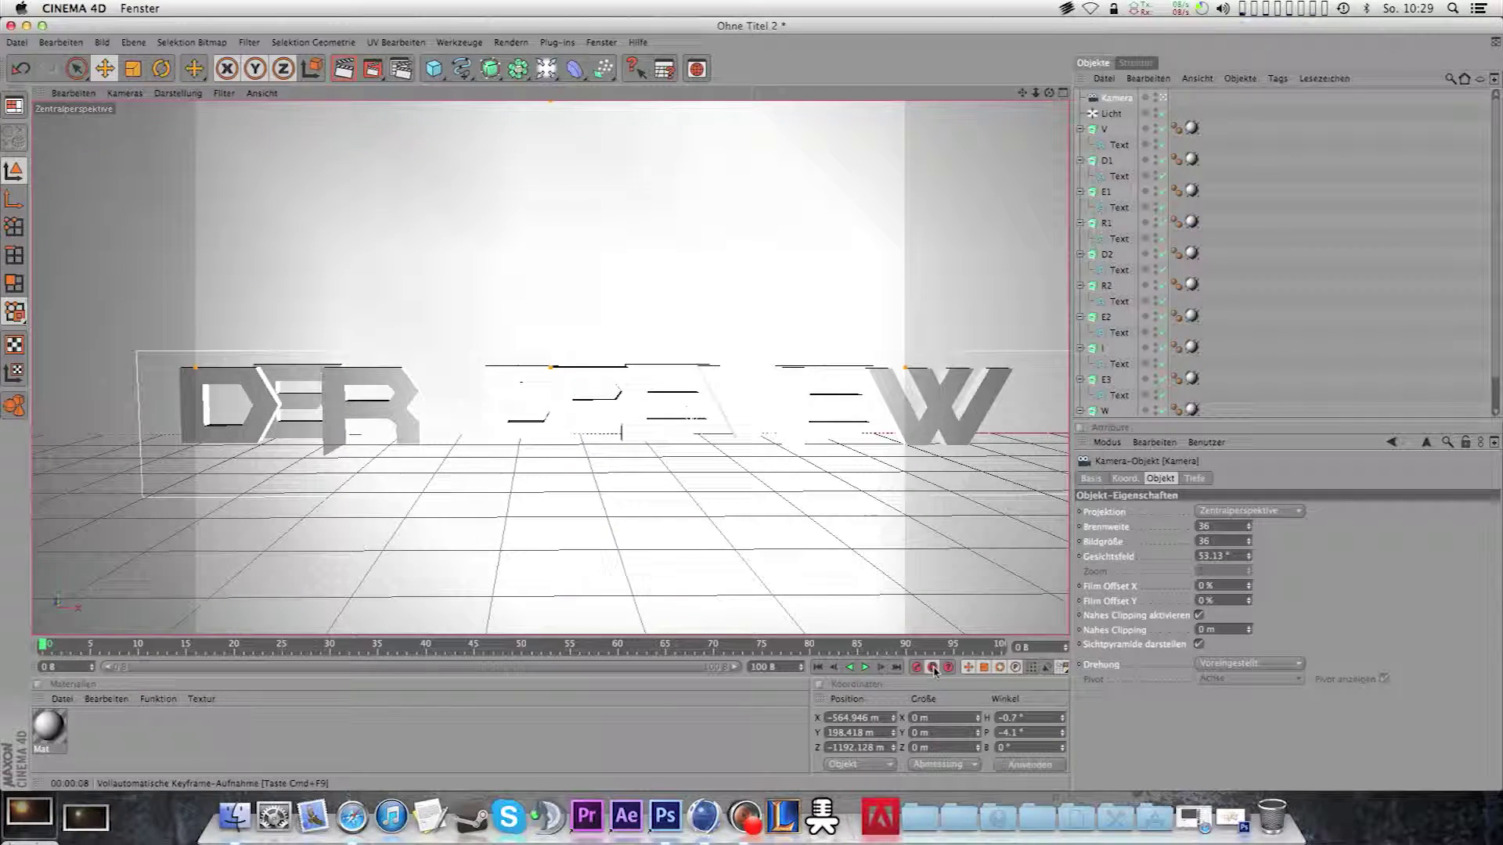
# - Set the render output size to 1920 × 1080 in Render Settings
pyautogui.click(378, 73)
pyautogui.hotkey('ctrl', 'b')
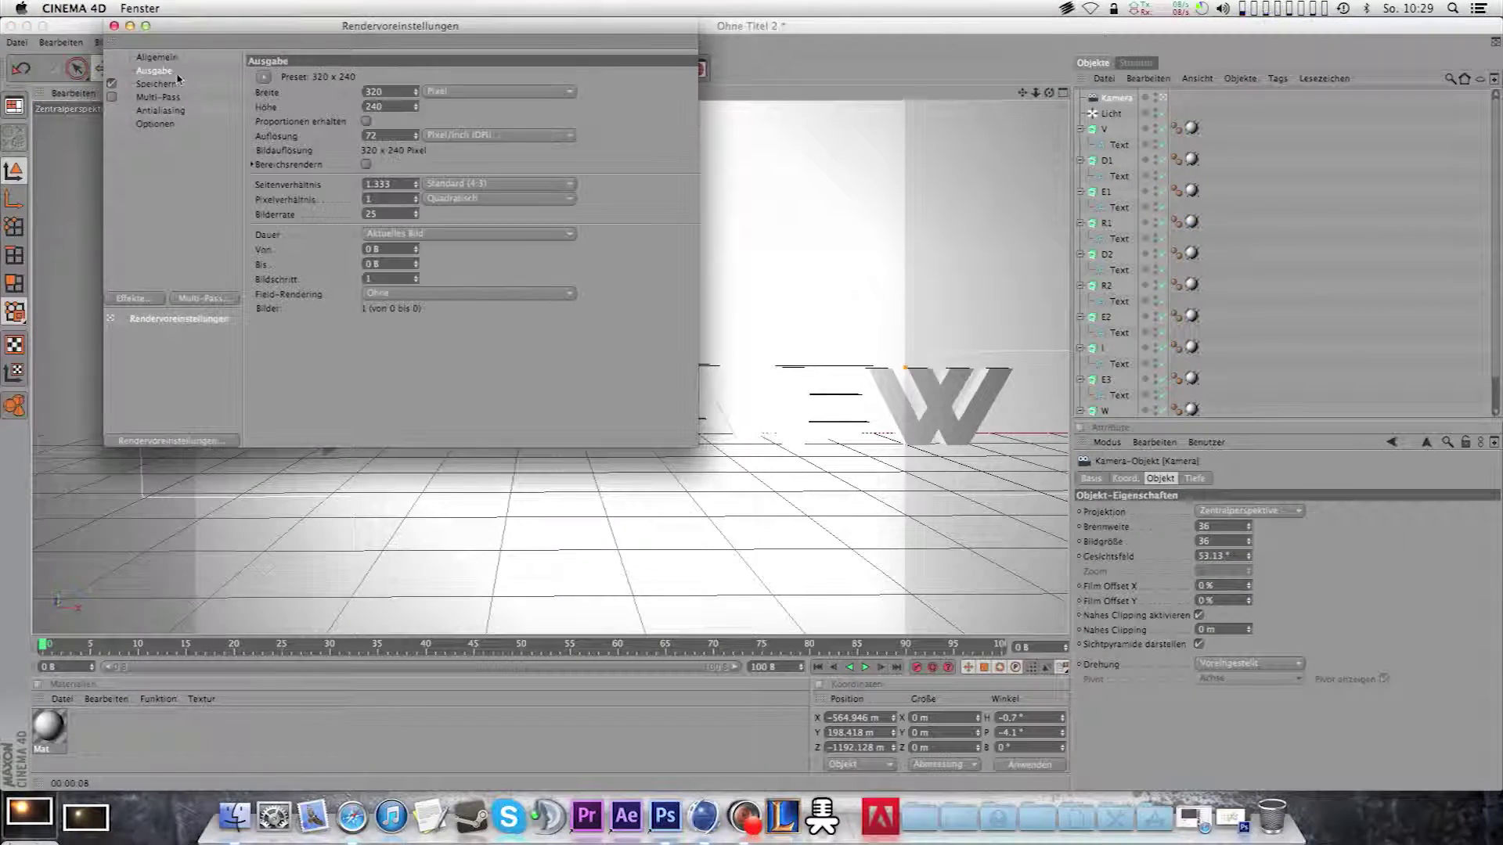
pyautogui.write('0')
pyautogui.press('Tab')
pyautogui.write('10')
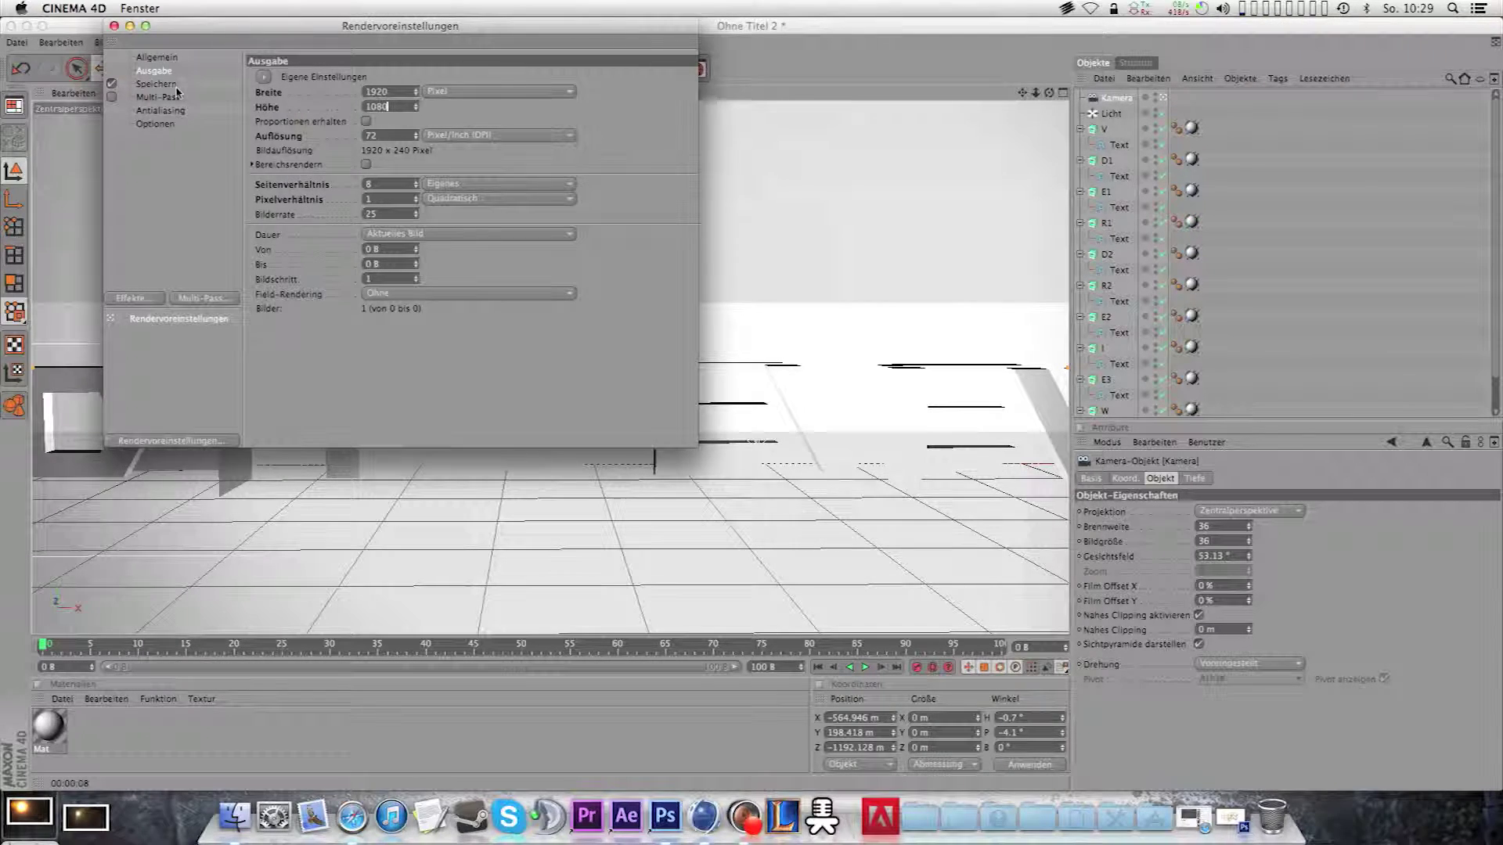
# - Save renders as a JPEG named DerDreview on the desktop
pyautogui.click(164, 84)
pyautogui.click(677, 105)
pyautogui.write('DerDreview timelapse gedöns')
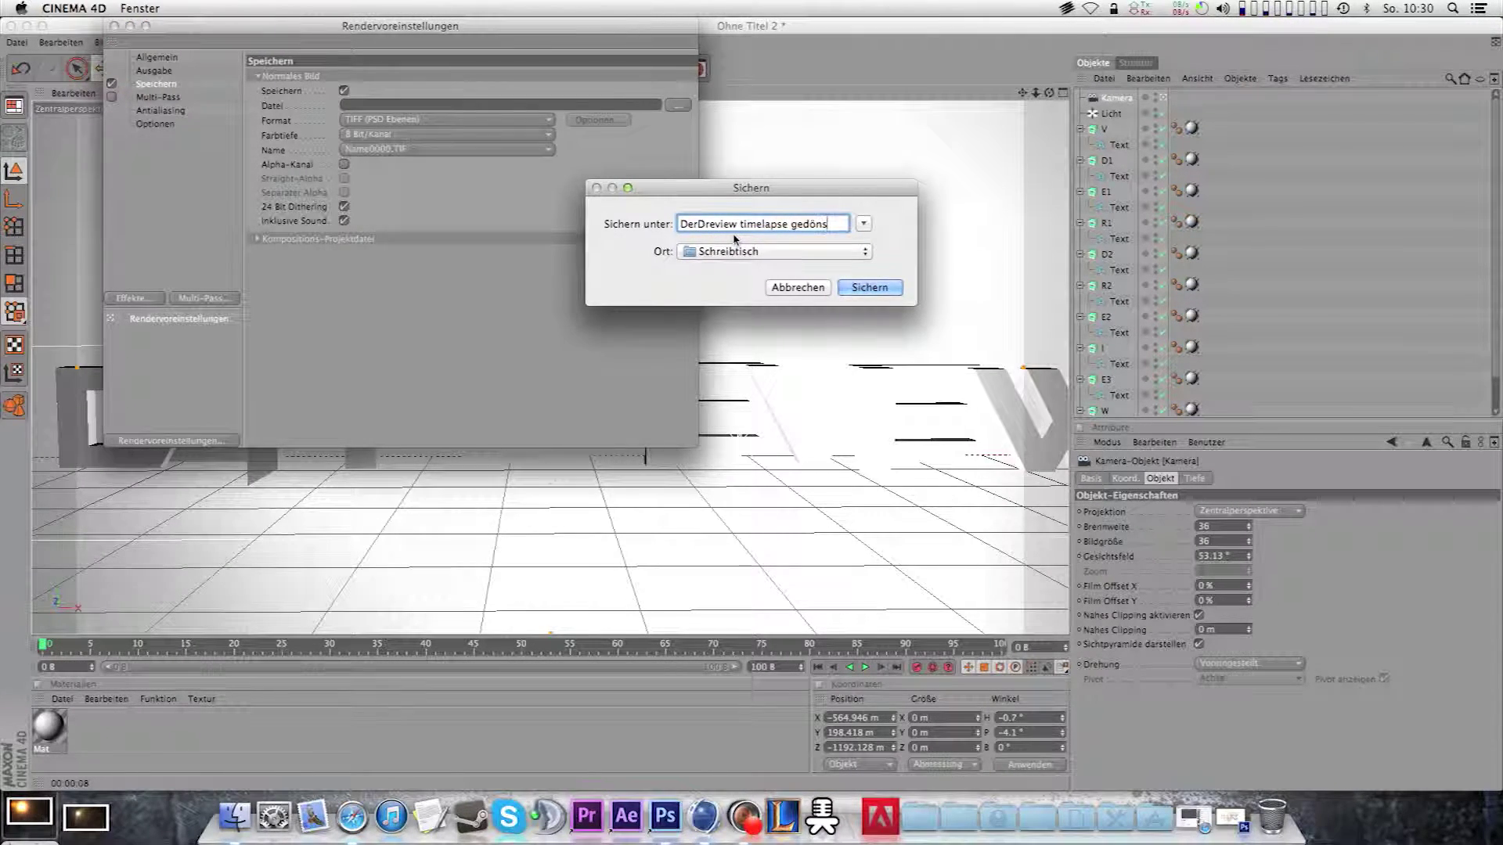
pyautogui.press('Return')
pyautogui.click(426, 119)
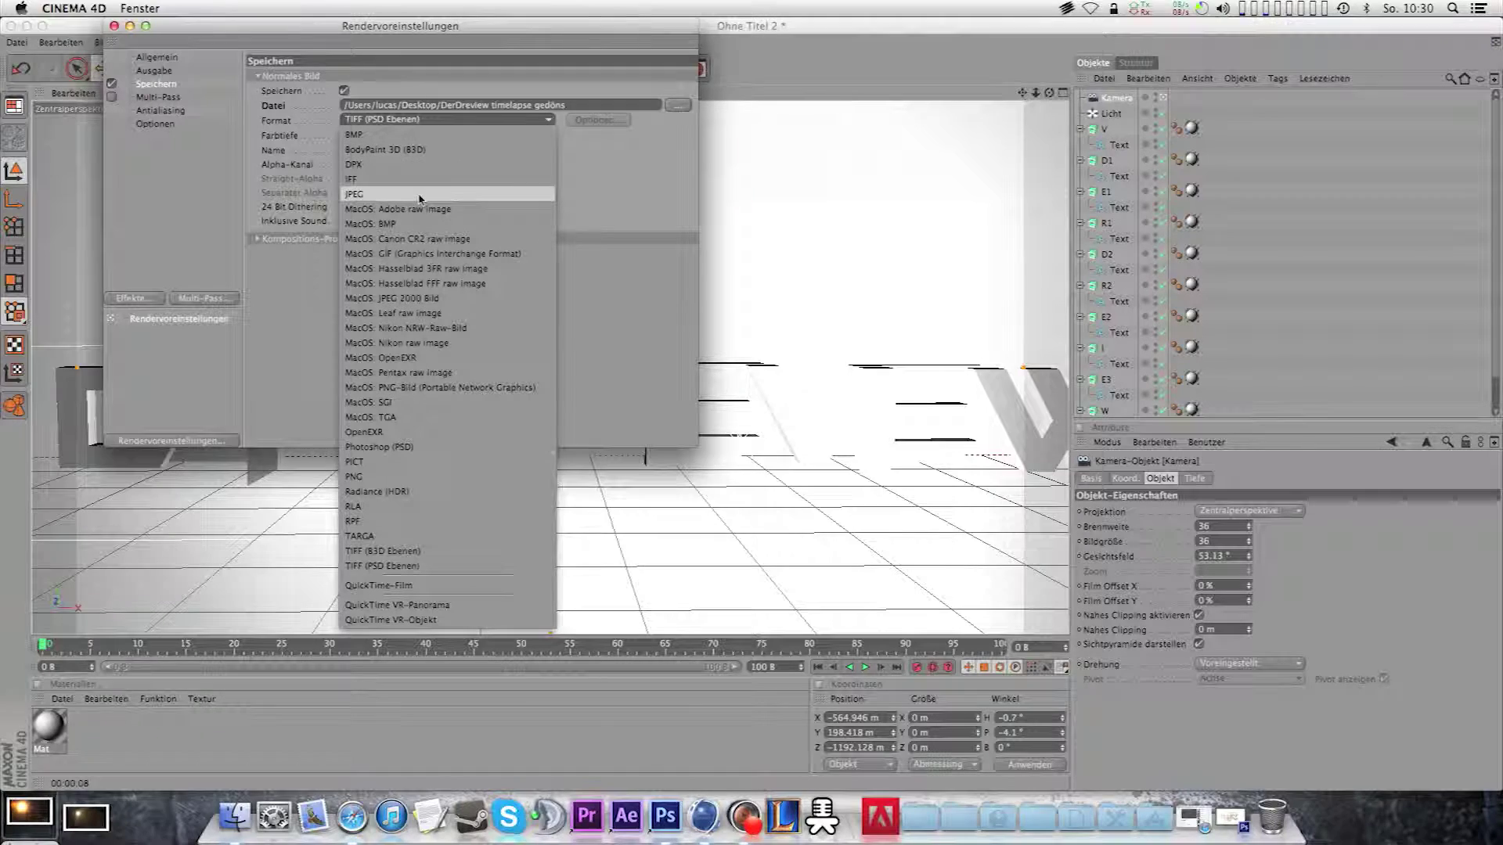
pyautogui.click(398, 196)
pyautogui.click(114, 26)
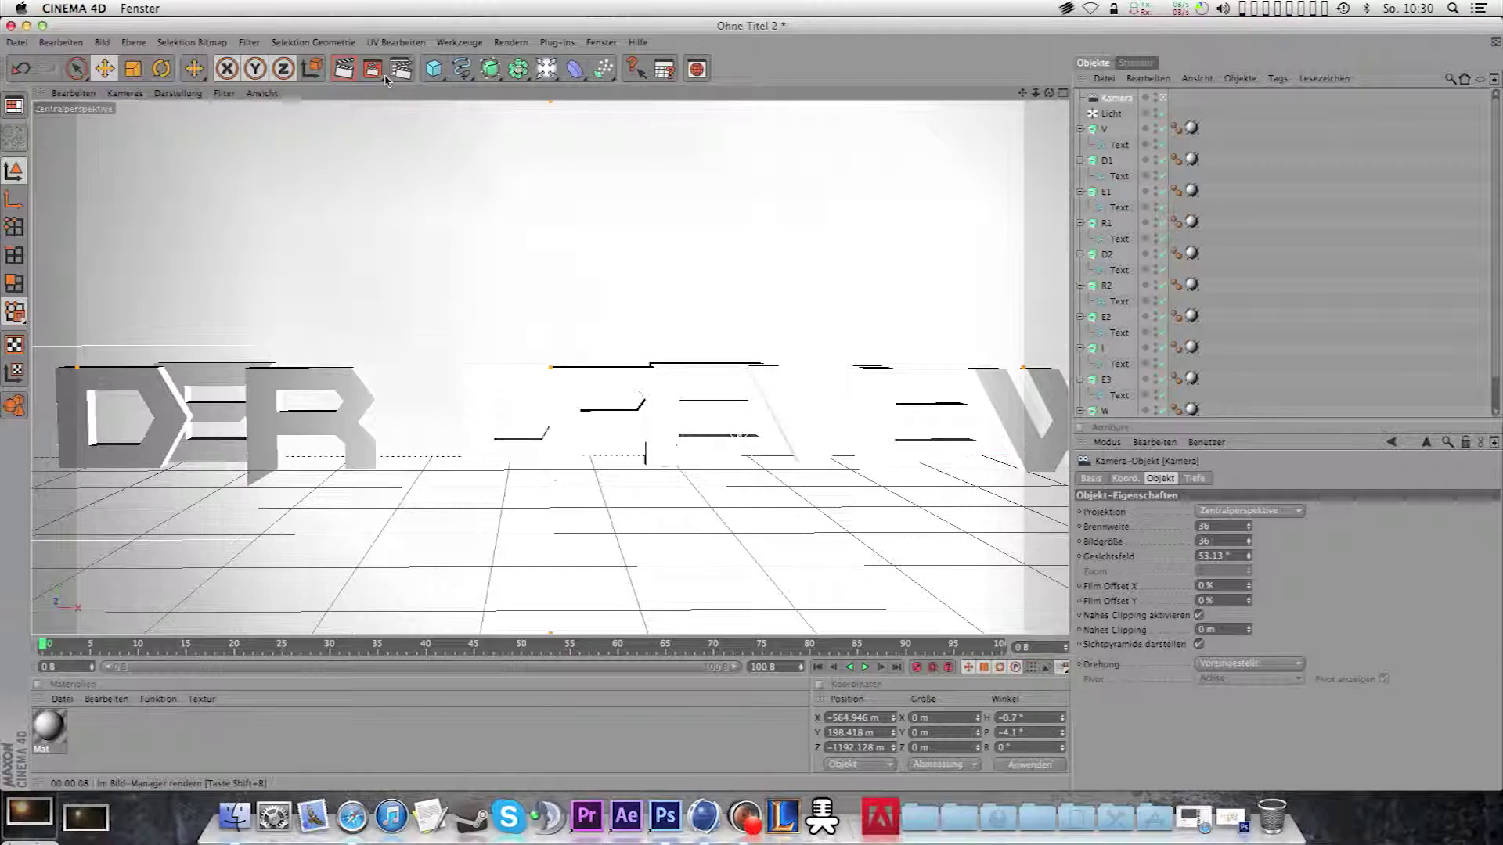
# - Render the title, pan the camera to recentre DER DREVIEW, and render again
pyautogui.click(373, 71)
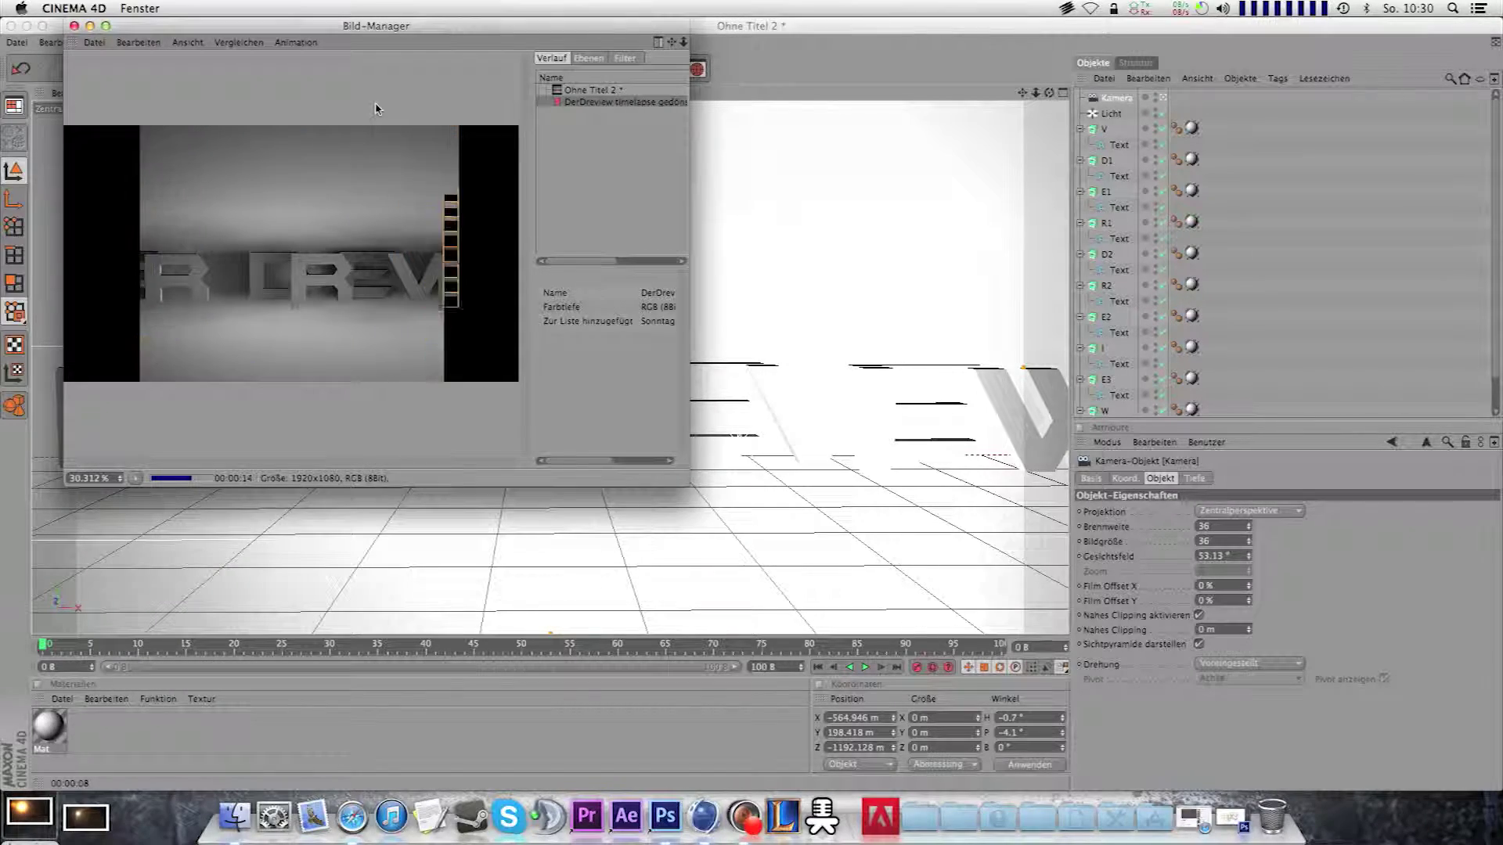
pyautogui.click(74, 25)
pyautogui.click(873, 278)
pyautogui.scroll(-5, 751, 408)
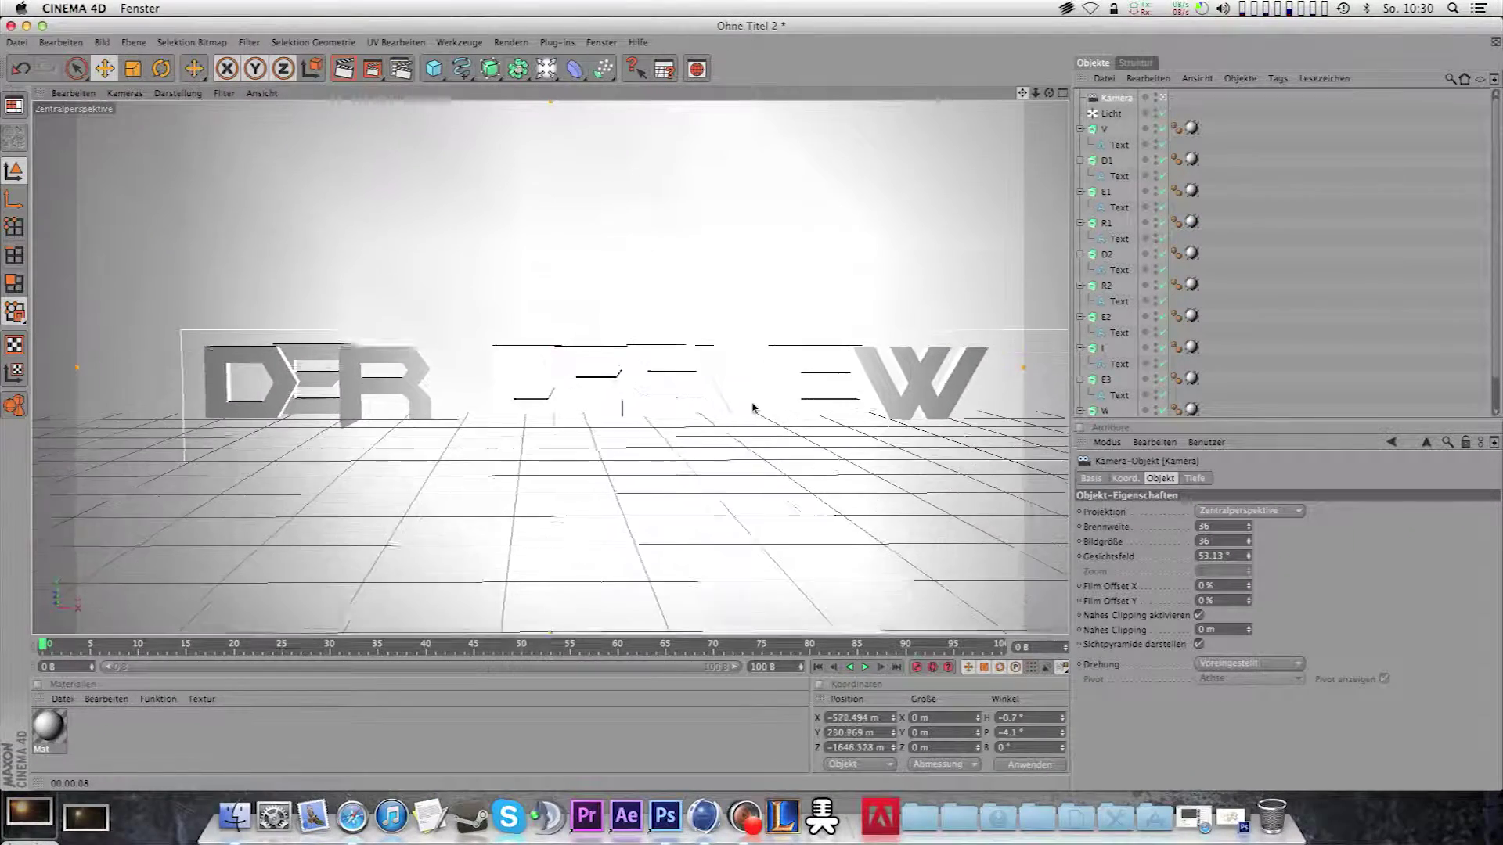
pyautogui.keyDown('alt'); pyautogui.moveTo(752, 408); pyautogui.dragTo(548, 329, button='middle'); pyautogui.keyUp('alt')
pyautogui.click(372, 69)
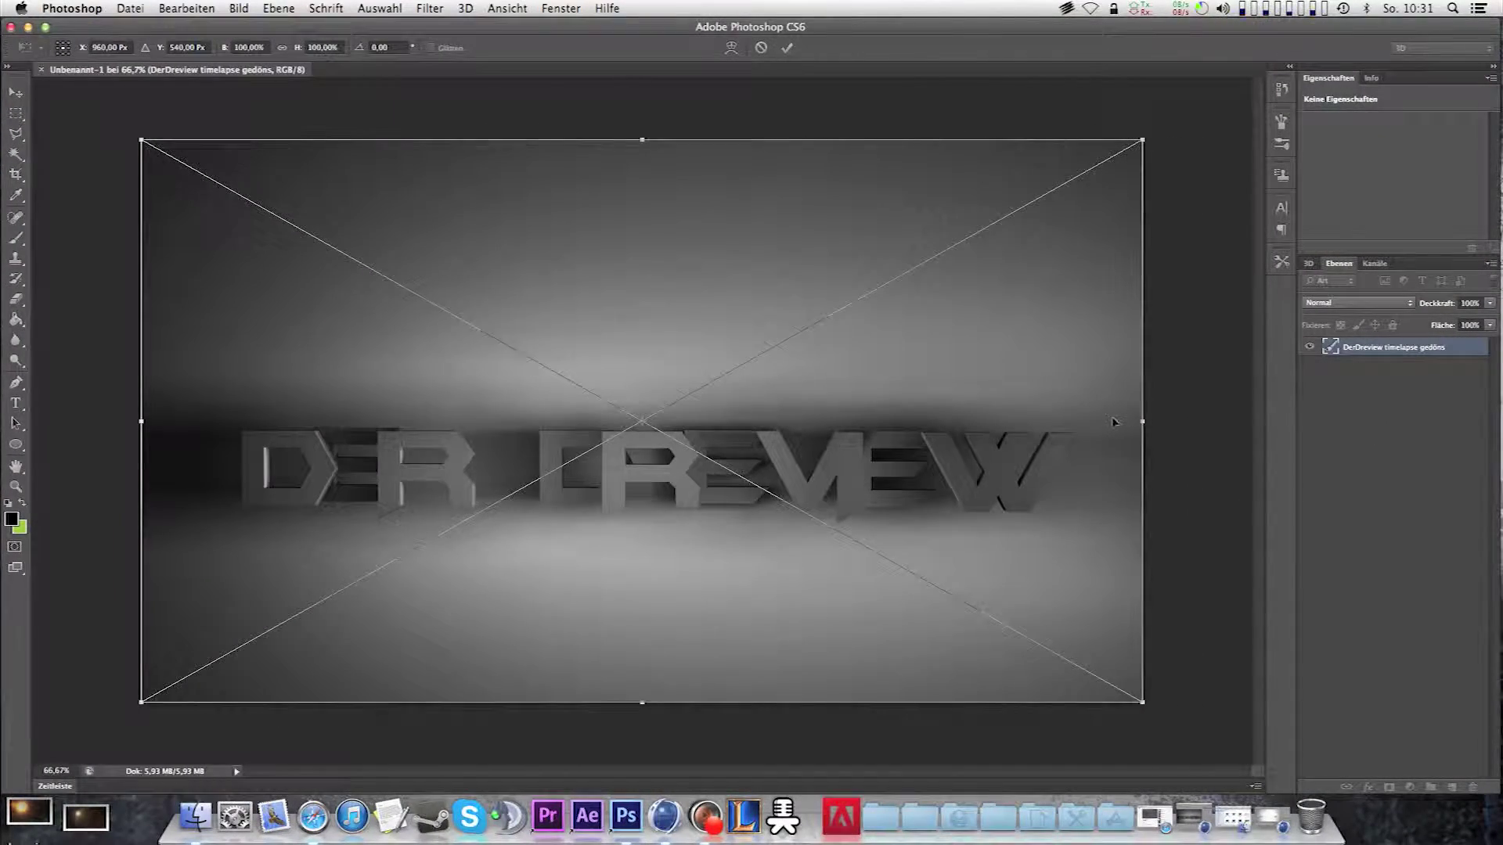
# - Place large.jpg scaled over the whole canvas in Negativ multiplizieren blending
pyautogui.press('Return')
pyautogui.moveTo(296, 537); pyautogui.dragTo(360, 326)
pyautogui.moveTo(805, 520); pyautogui.dragTo(1143, 702)
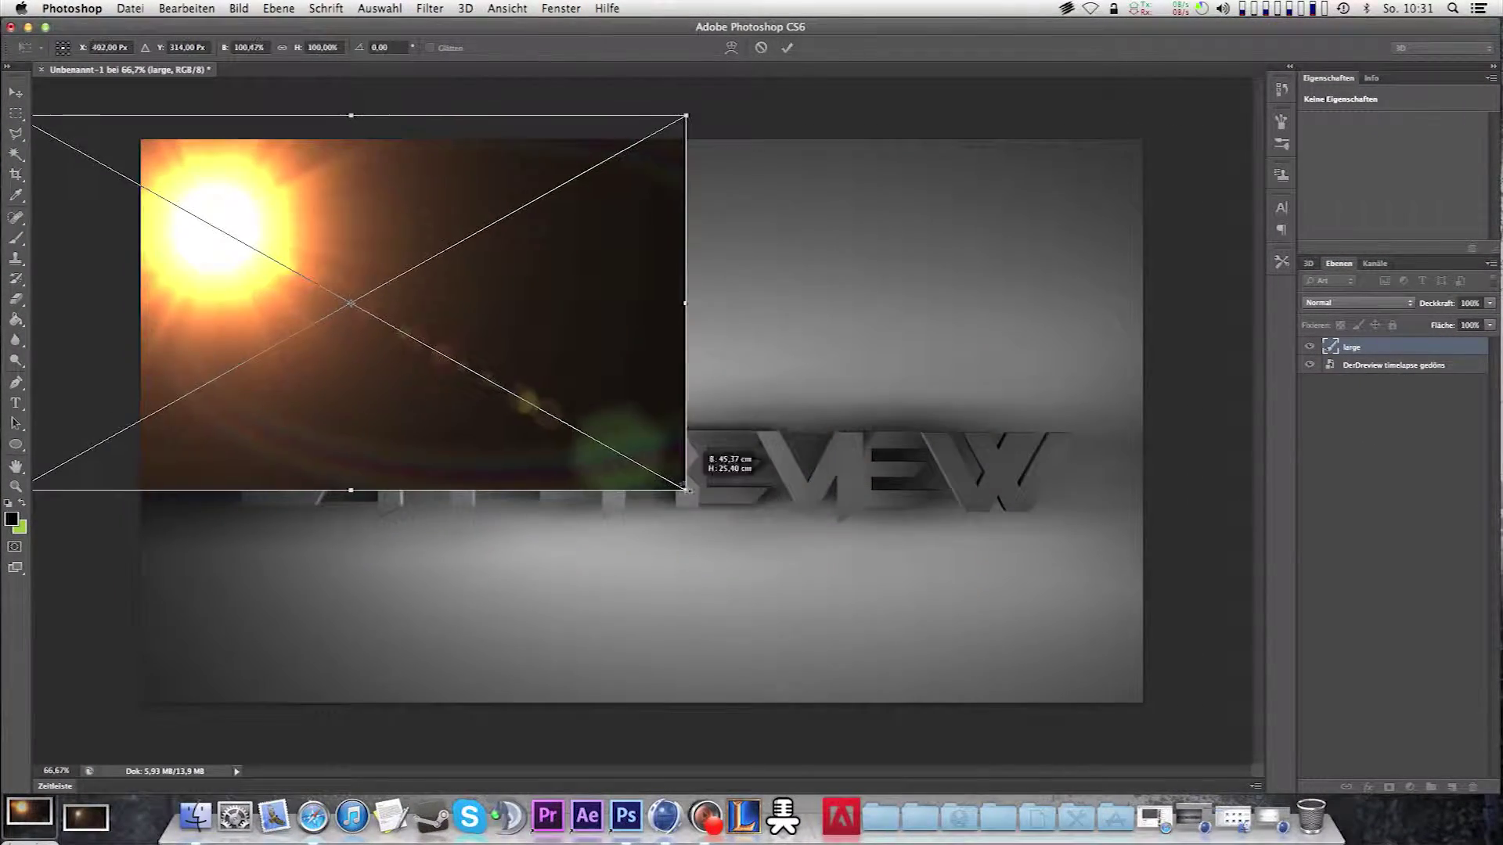
pyautogui.click(1358, 303)
pyautogui.click(1362, 348)
pyautogui.click(1358, 303)
pyautogui.click(1358, 384)
pyautogui.moveTo(392, 282)
pyautogui.mouseDown()
pyautogui.moveTo(1135, 646)
pyautogui.moveTo(721, 379)
pyautogui.mouseUp()
pyautogui.moveTo(1154, 689)
pyautogui.mouseDown()
pyautogui.moveTo(1158, 705)
pyautogui.moveTo(992, 620)
pyautogui.moveTo(1140, 704)
pyautogui.mouseUp()
pyautogui.press('Return')
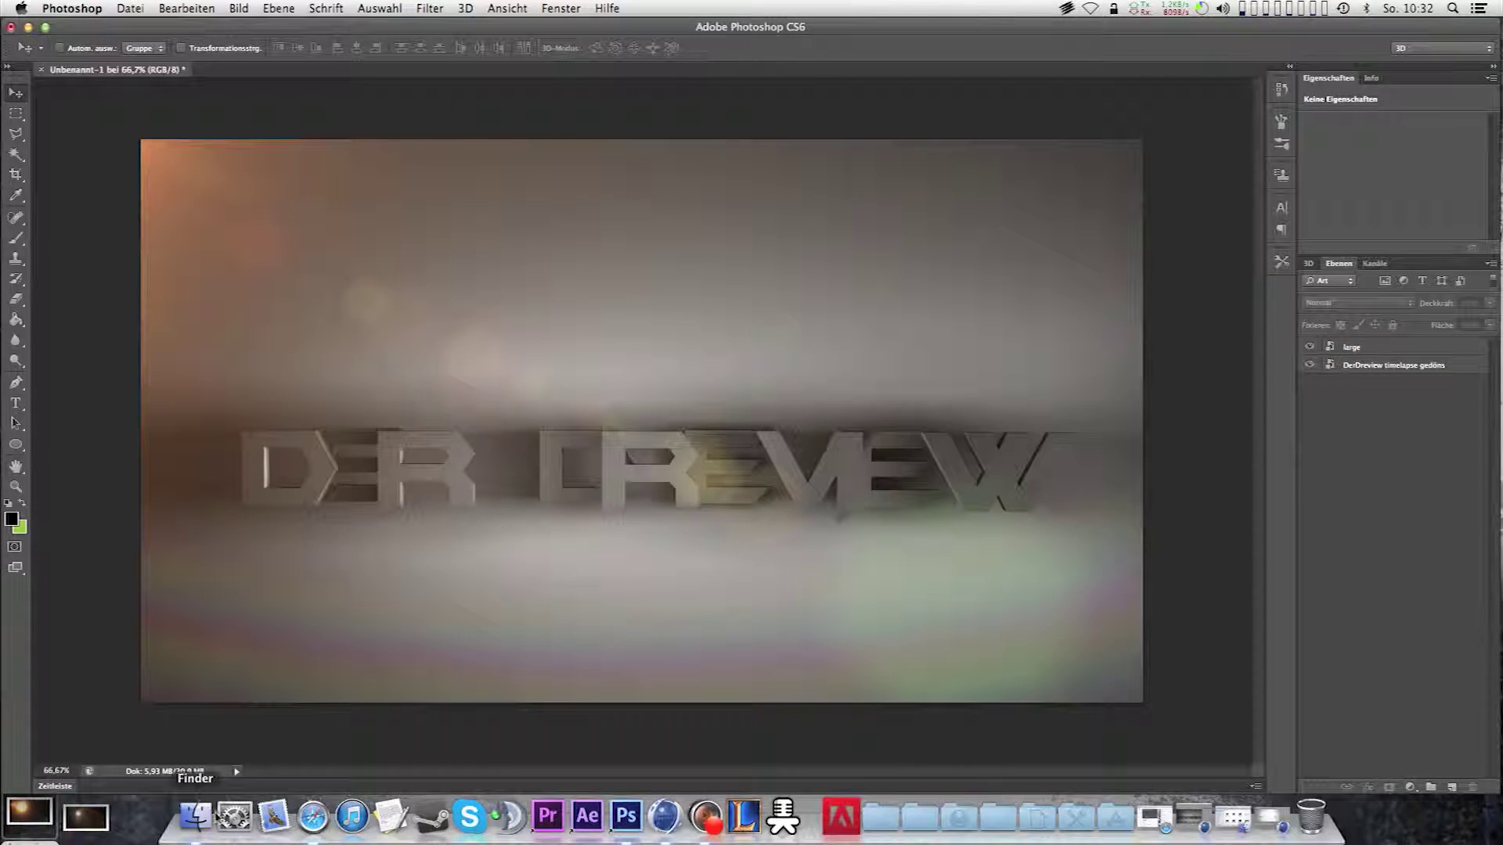
# - Find and select maxresdefault.jpg in the thin flares folder in Finder
pyautogui.click(195, 814)
pyautogui.click(461, 245)
pyautogui.click(571, 224)
pyautogui.click(422, 280)
pyautogui.press('Down')
pyautogui.press('Down')
pyautogui.press('Down')
pyautogui.press('Down')
pyautogui.press('Up')
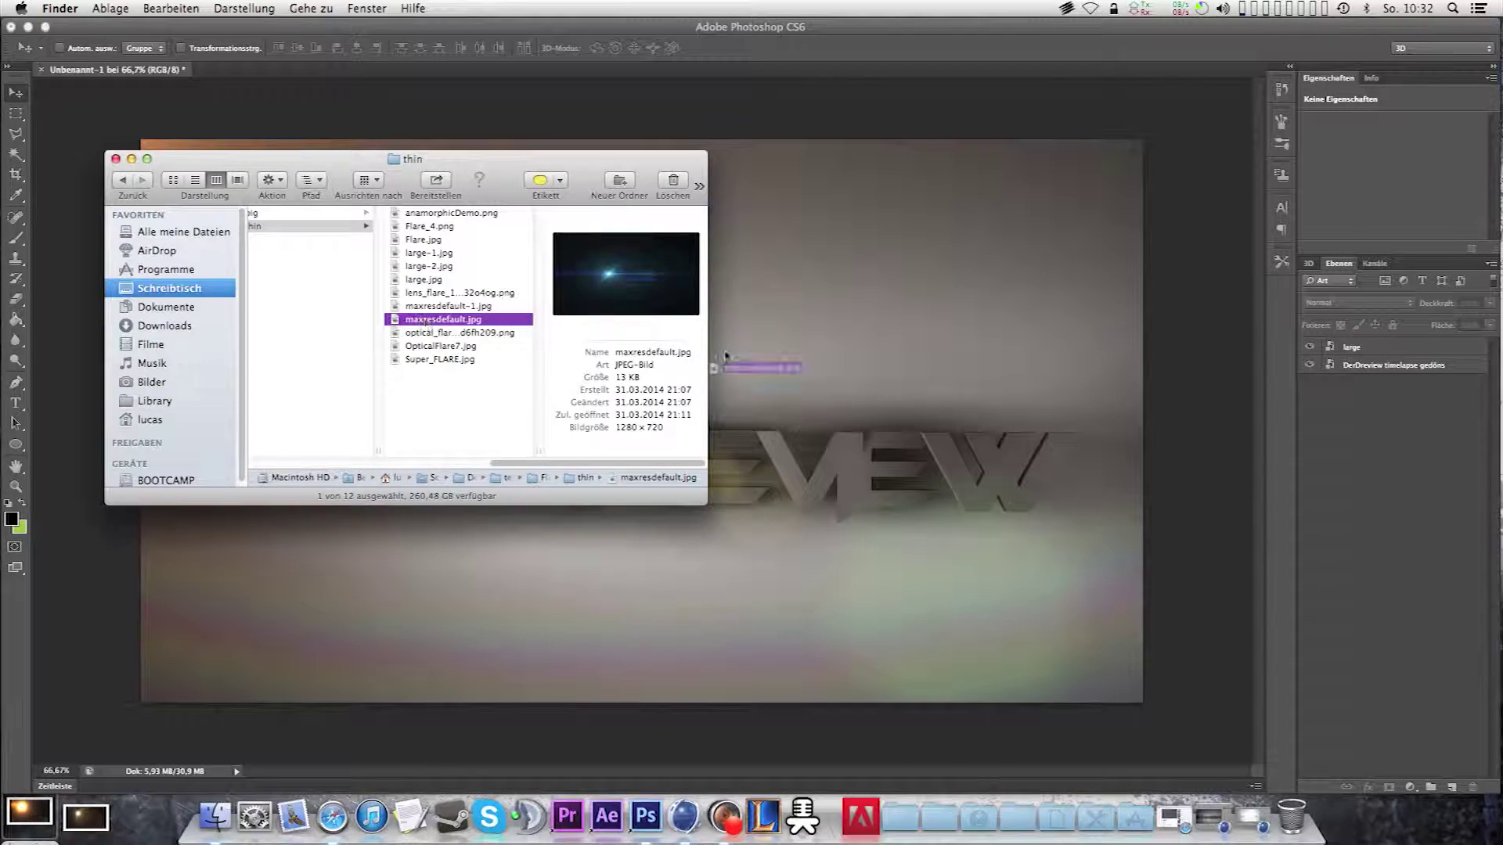
# - Place maxresdefault.jpg as a shrunken Negativ multiplizieren streak over REVIEW
pyautogui.moveTo(725, 356); pyautogui.dragTo(681, 485)
pyautogui.click(1358, 303)
pyautogui.click(1346, 381)
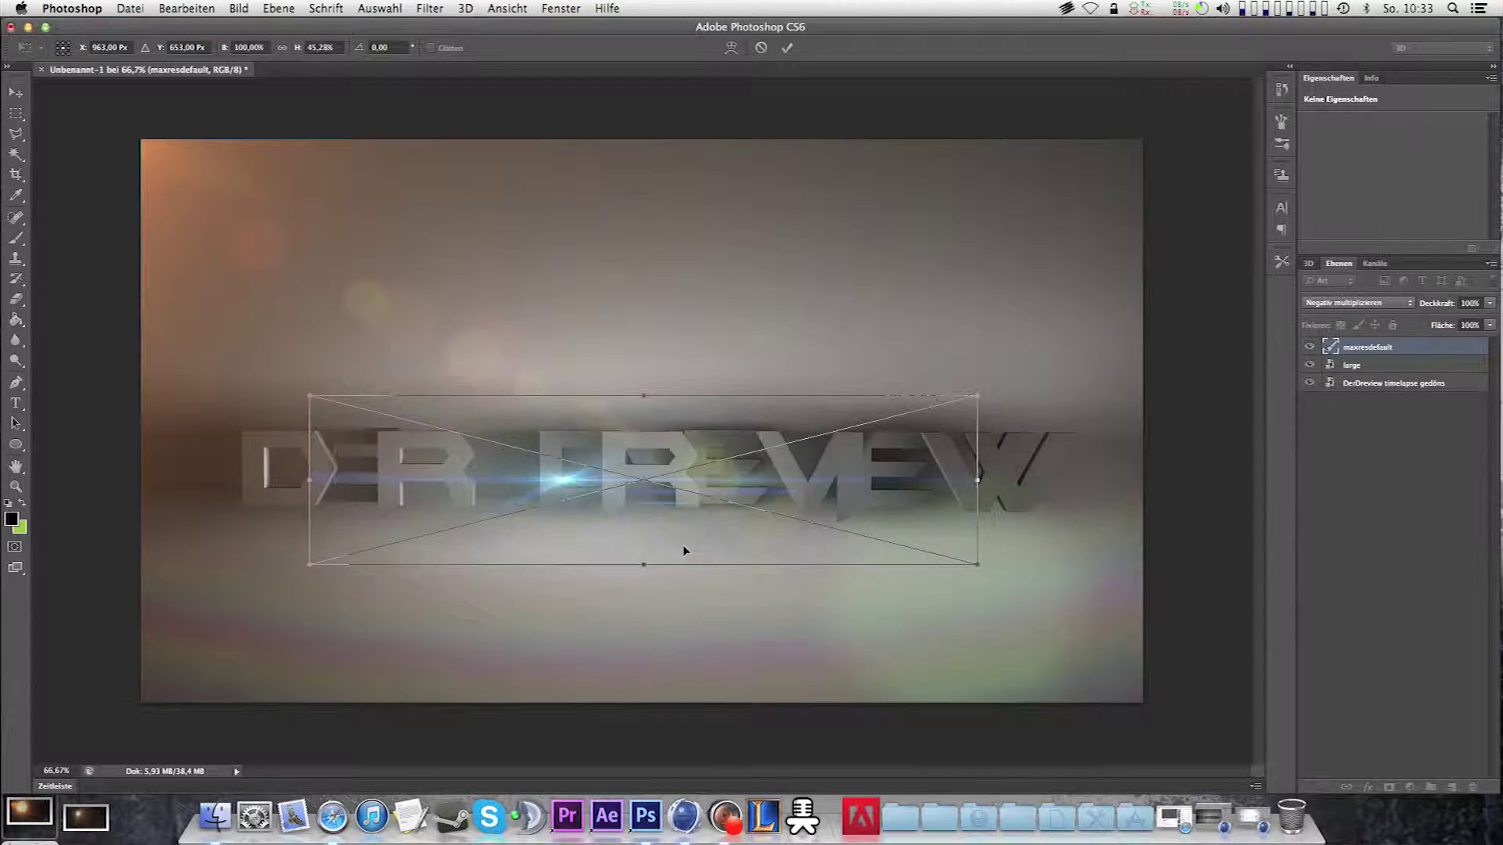
pyautogui.moveTo(977, 564); pyautogui.dragTo(708, 495)
pyautogui.moveTo(625, 469); pyautogui.dragTo(835, 455)
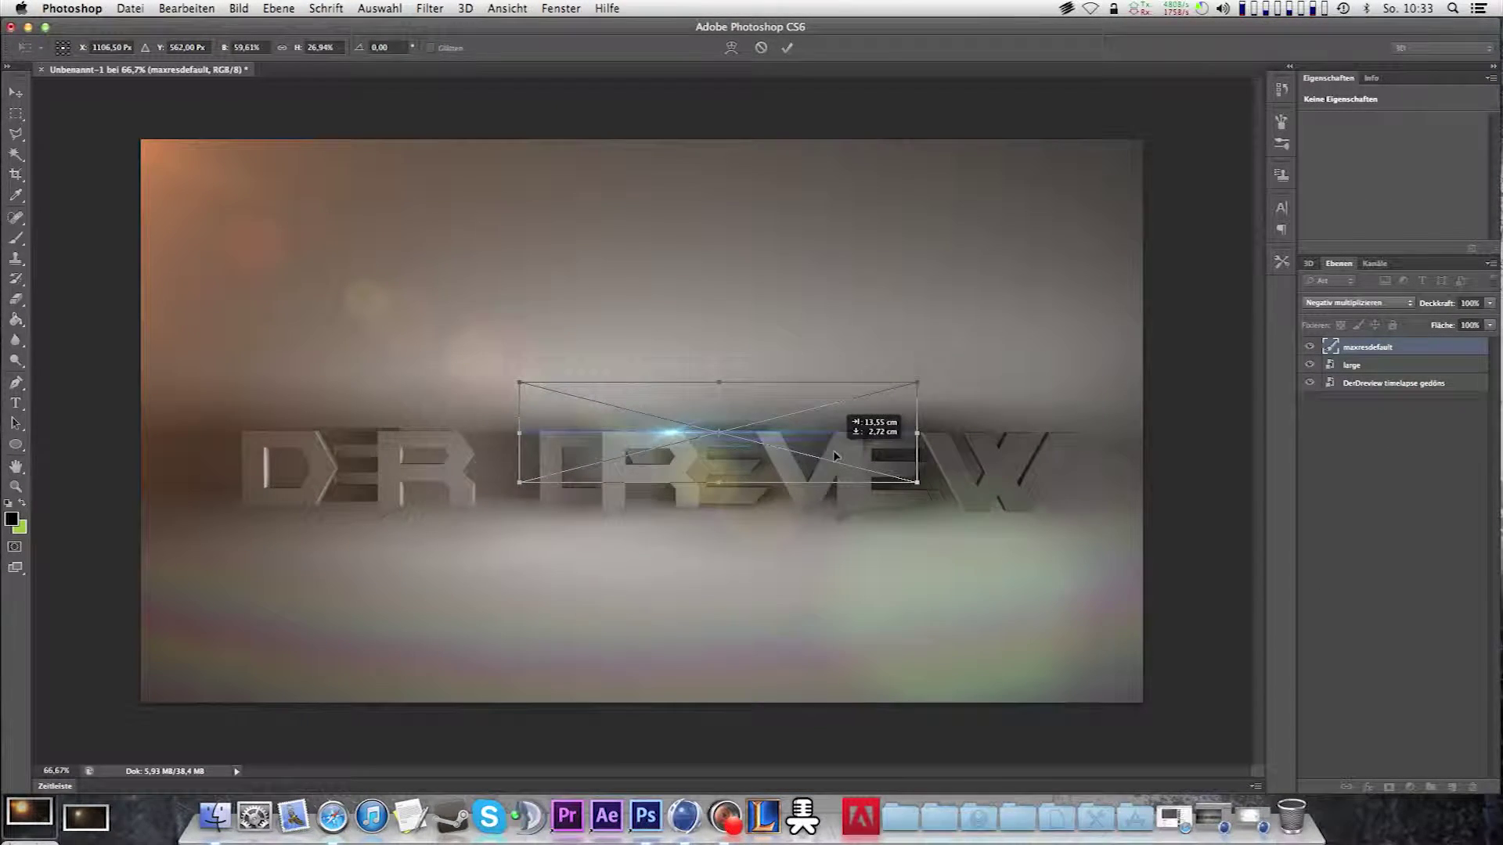
pyautogui.press('Return')
# - Pick a large soft Eraser brush and close the Finder window
pyautogui.click(16, 298)
pyautogui.click(79, 47)
pyautogui.click(540, 330)
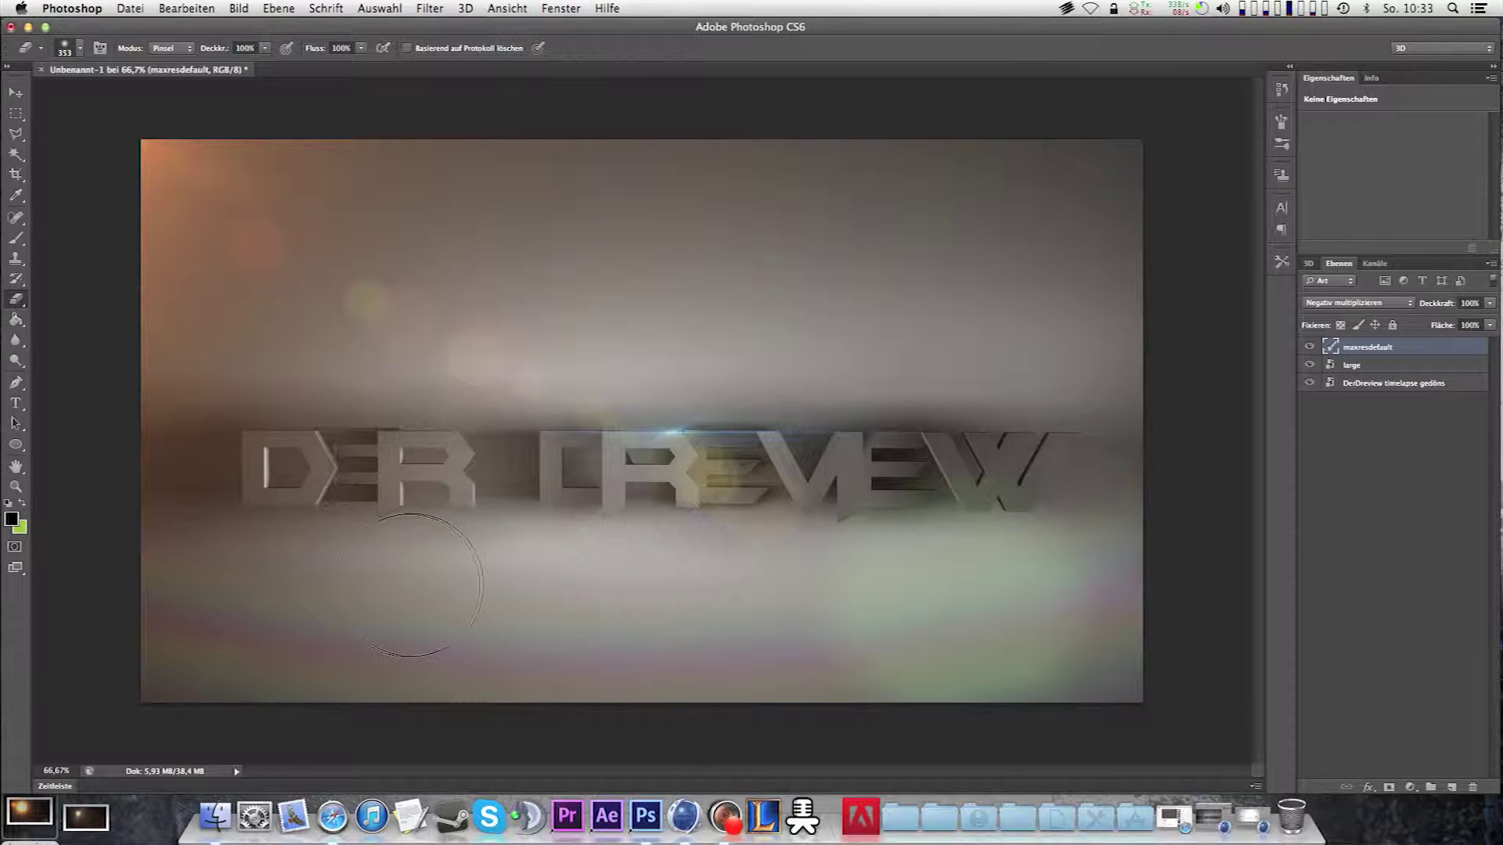
pyautogui.press('super+w')
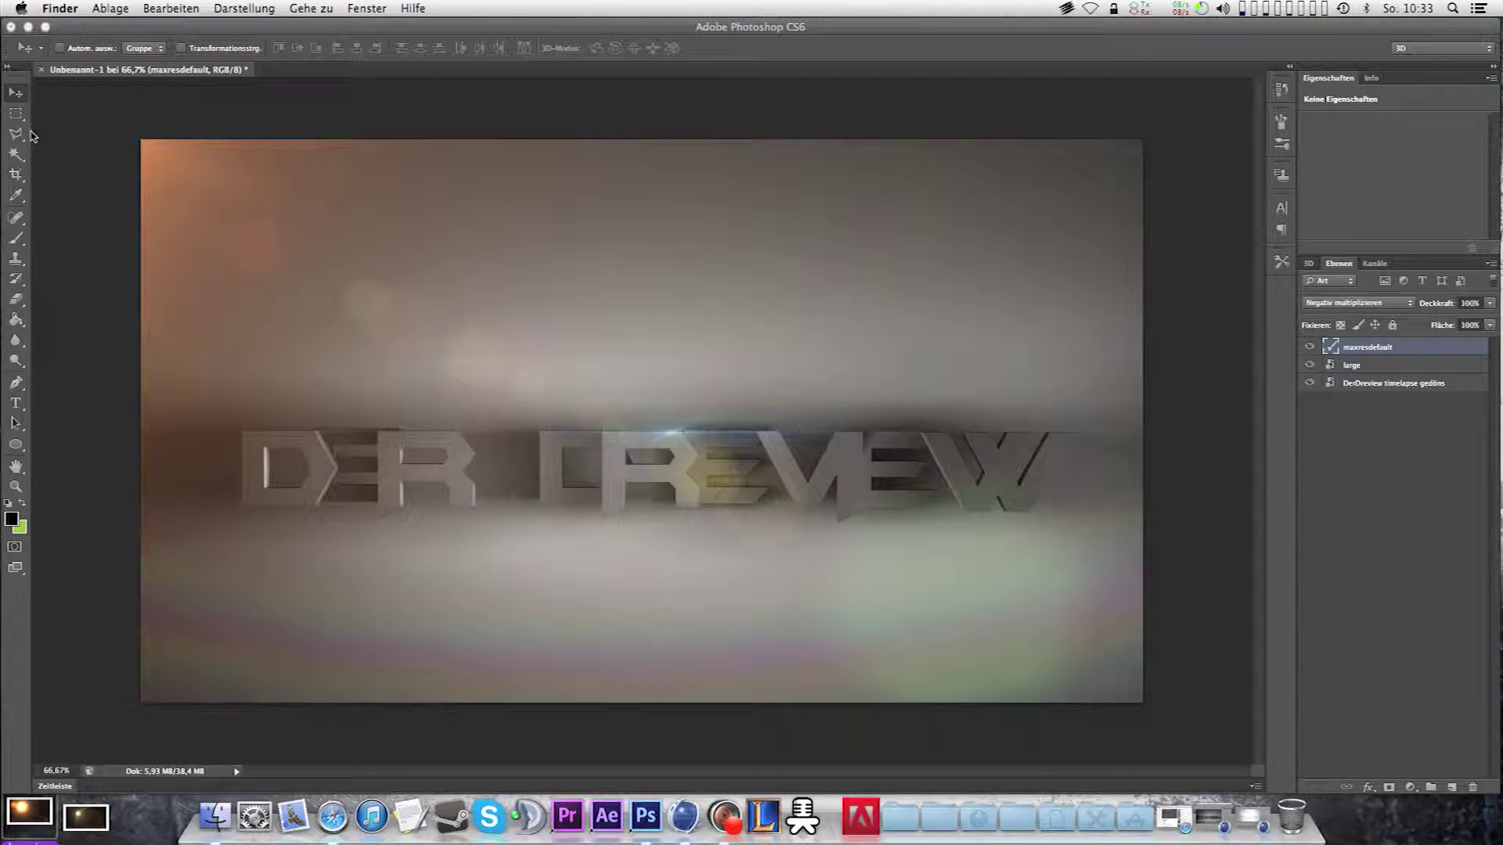
# - Add 'LTR designes' watermark text near the top-right corner
pyautogui.click(16, 404)
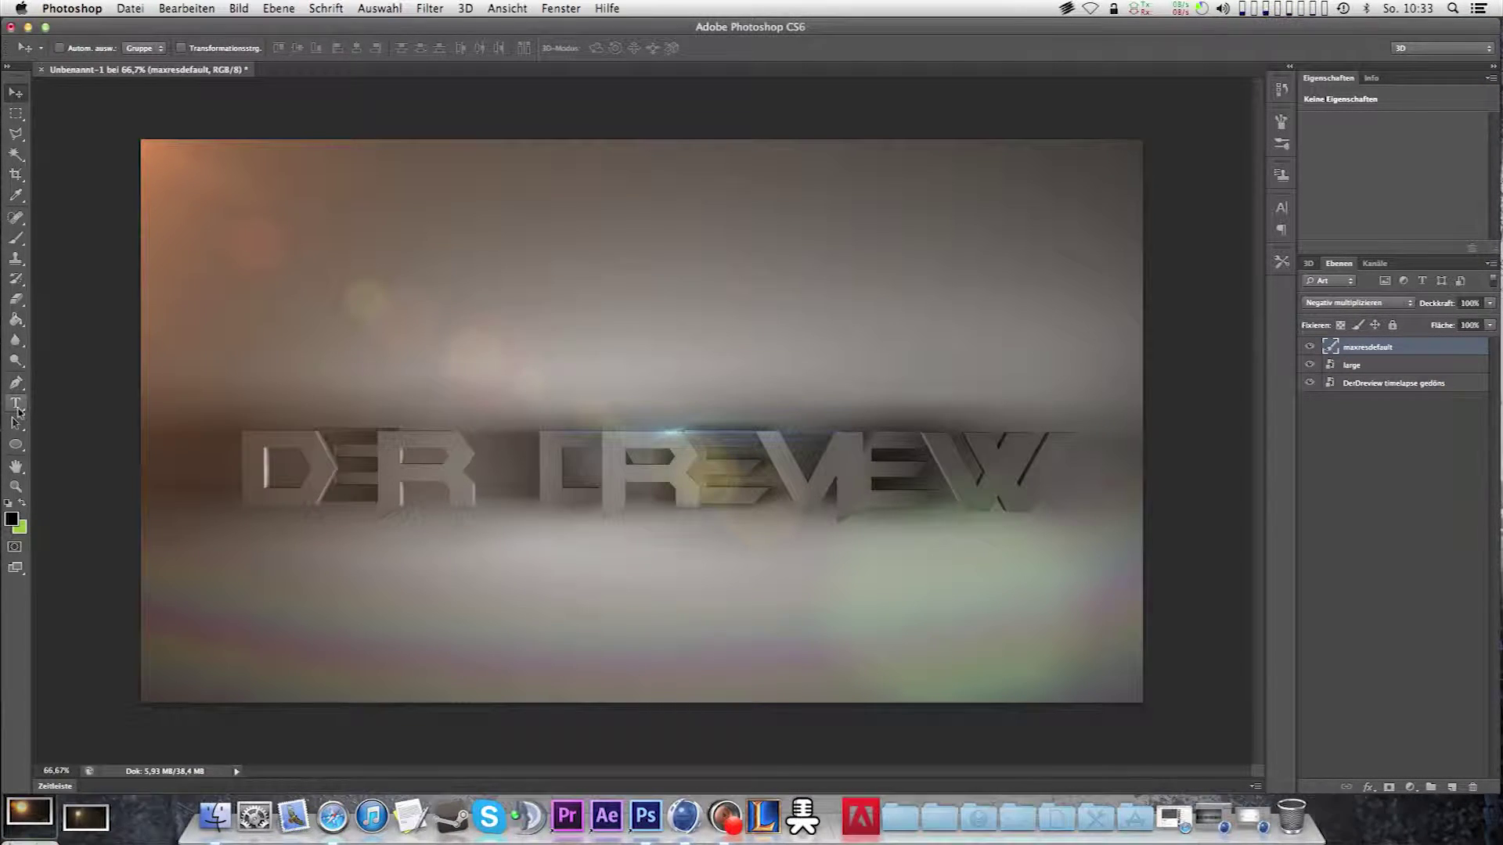
pyautogui.click(1107, 150)
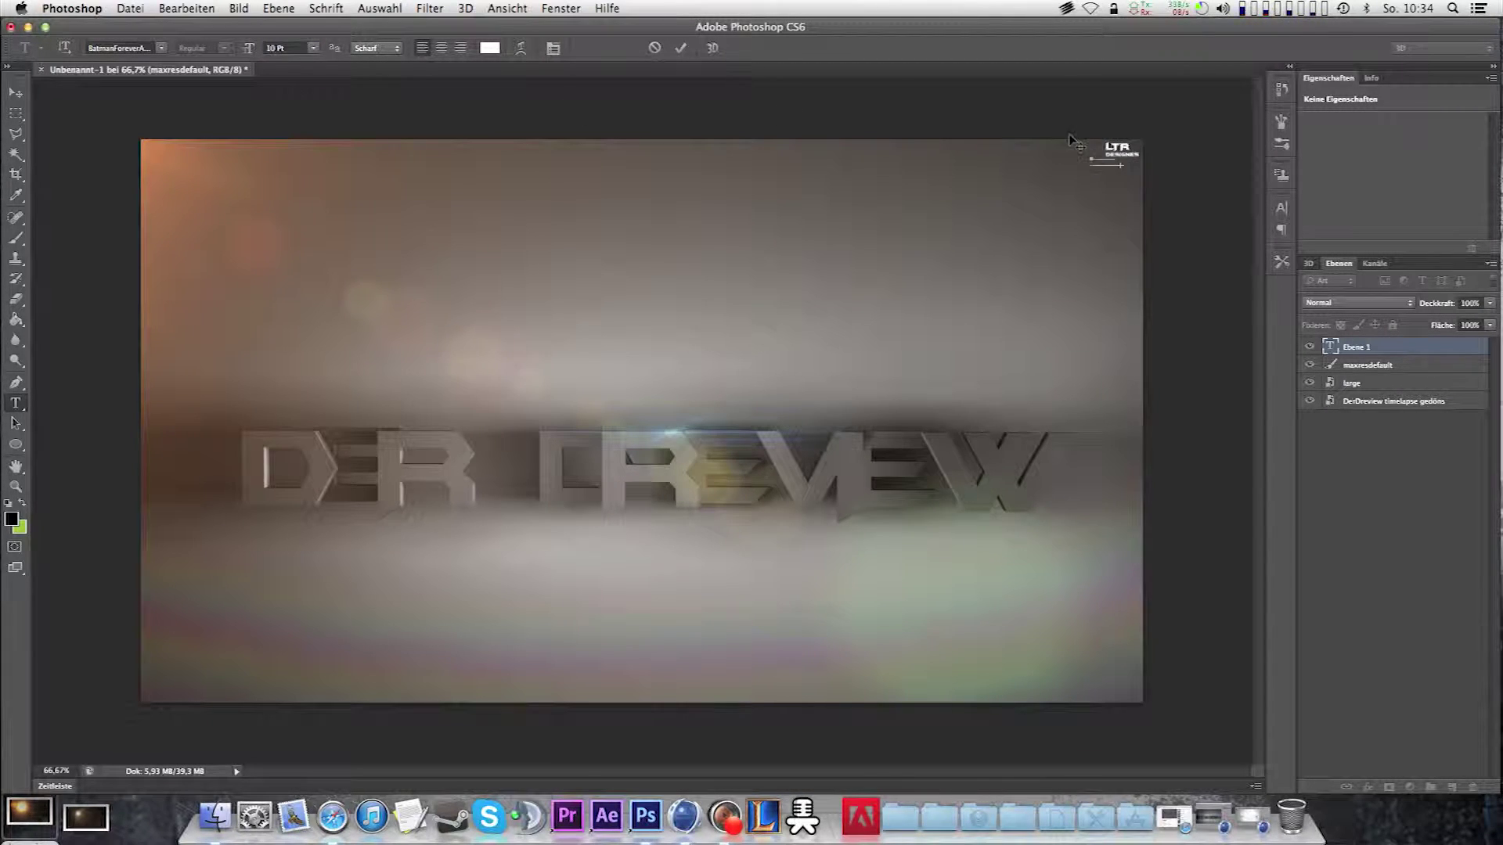
pyautogui.write('LTR')
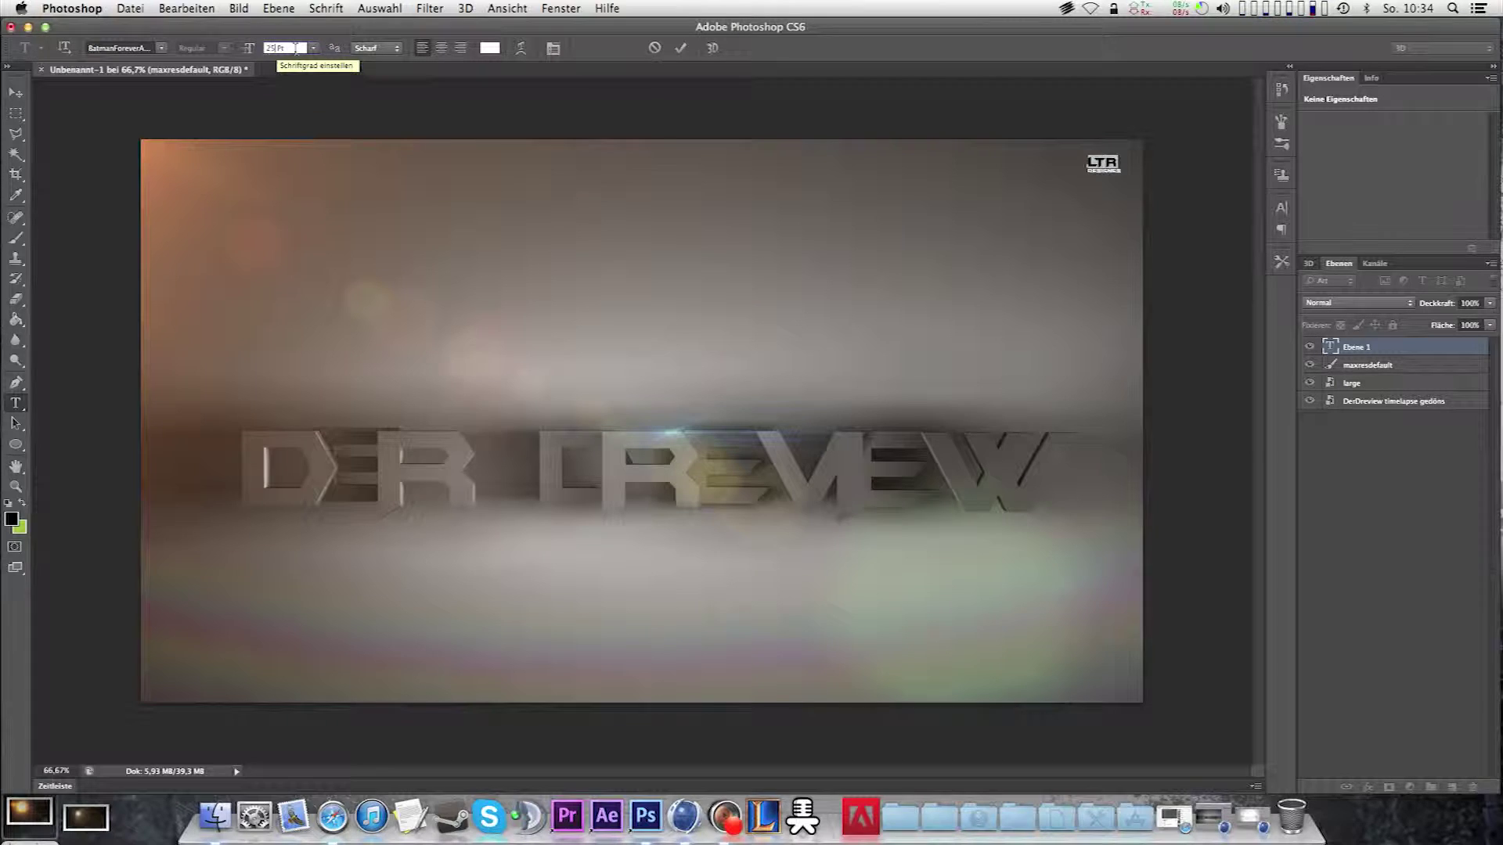
pyautogui.hotkey('ctrl', 'Return')
pyautogui.press('v')
# - Fit the watermark into the top-right corner and fade it to 30% opacity
pyautogui.hotkey('ctrl', 't')
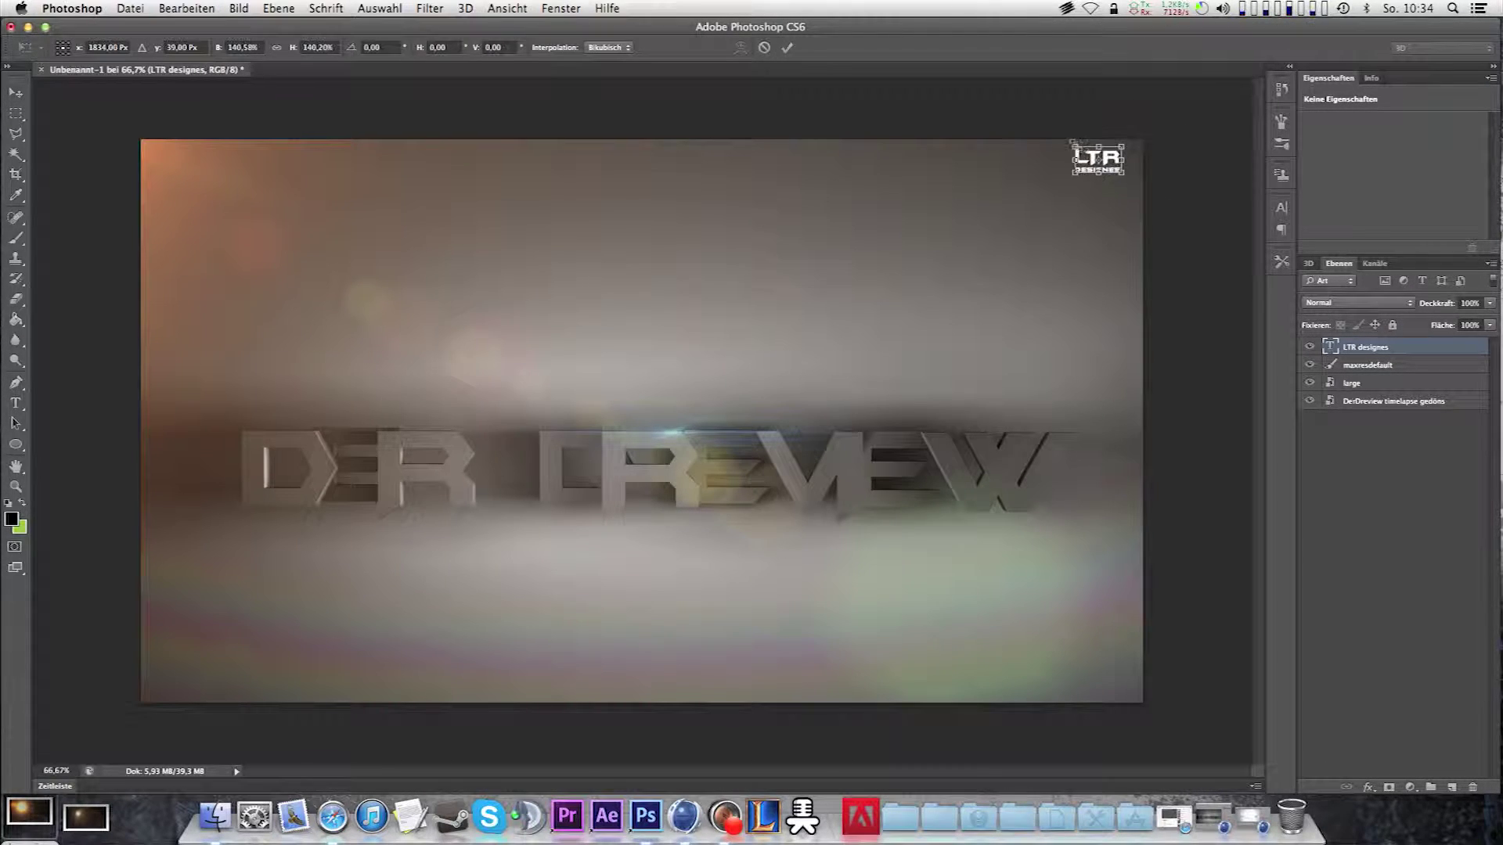
pyautogui.moveTo(1109, 159); pyautogui.dragTo(1129, 153)
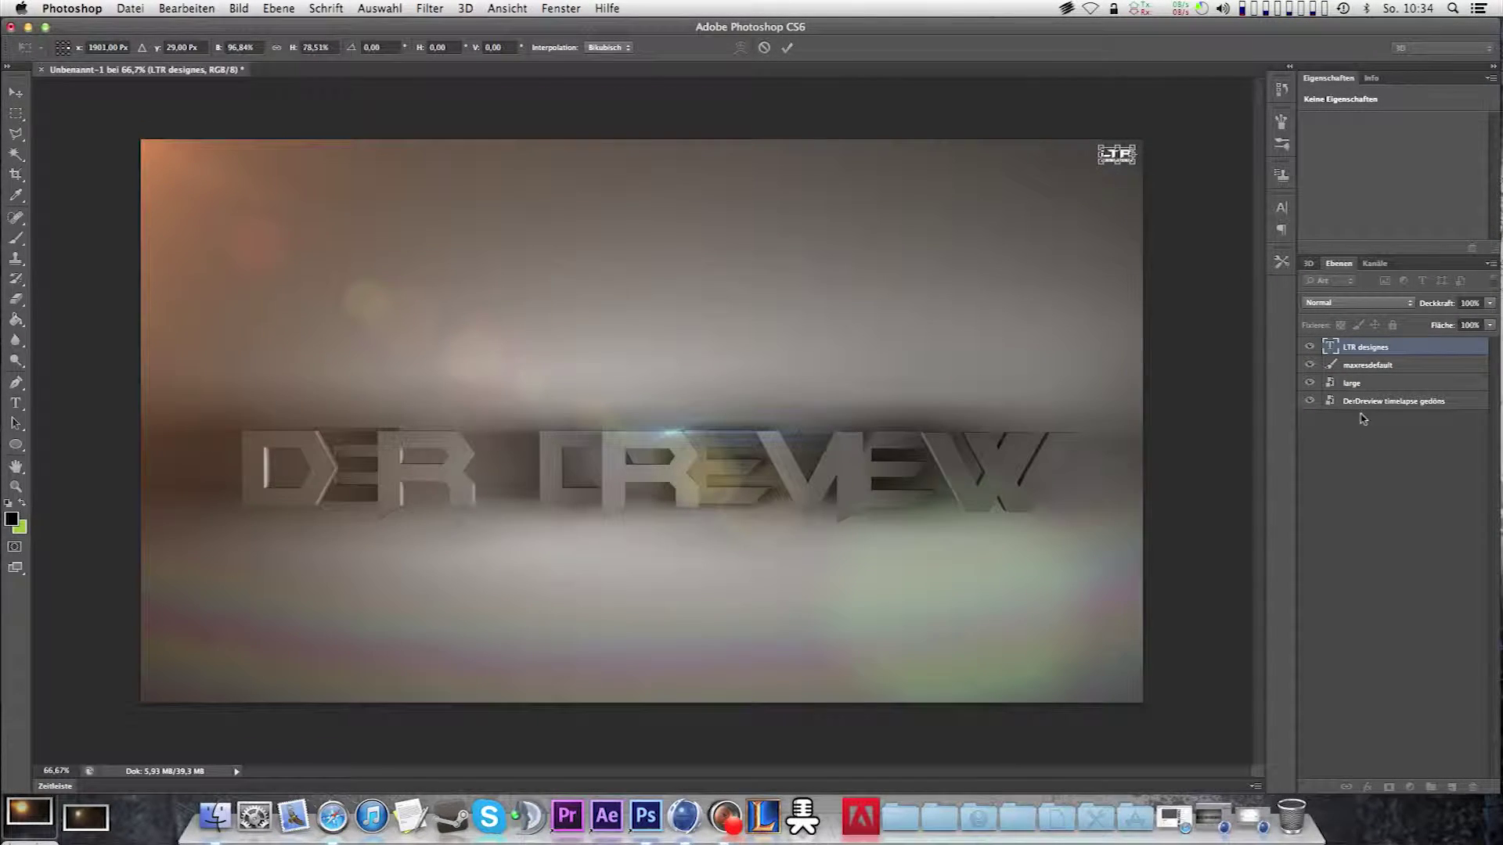
pyautogui.hotkey('ctrl', '+')
pyautogui.hotkey('ctrl', '+')
pyautogui.moveTo(877, 227); pyautogui.dragTo(887, 219)
pyautogui.press('3')
pyautogui.hotkey('ctrl', '-')
pyautogui.hotkey('ctrl', '-')
# - Commit the logo transform and search Safari for 'optical flare'
pyautogui.click(782, 50)
pyautogui.click(332, 816)
pyautogui.click(598, 59)
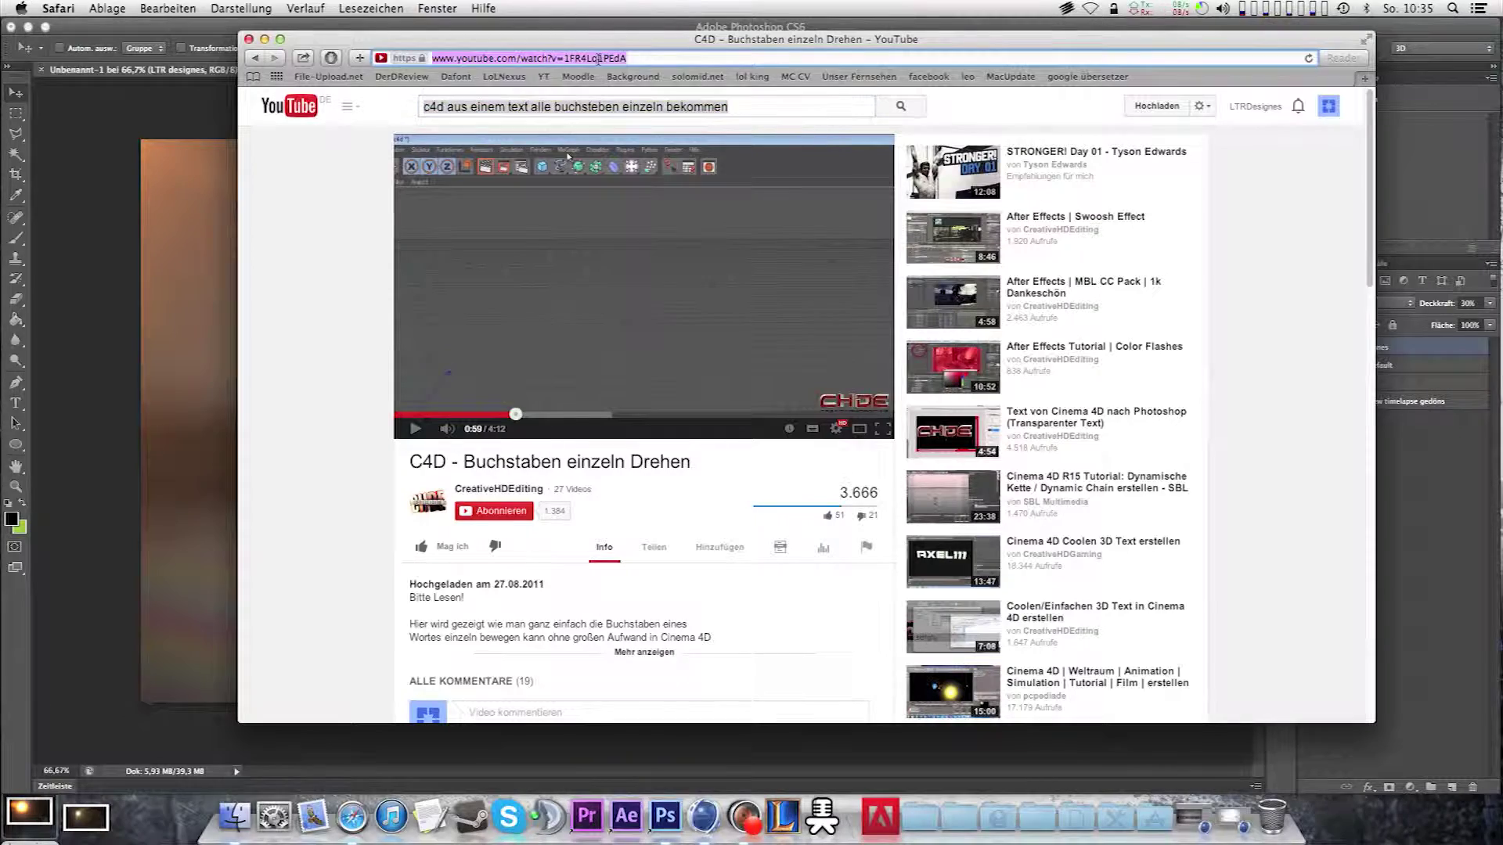
pyautogui.write('optical fal')
pyautogui.press('BackSpace')
pyautogui.press('BackSpace')
pyautogui.write('lare')
pyautogui.press('Return')
# - Browse the Google Images results and open the full-size optical_flare_156 picture
pyautogui.click(399, 154)
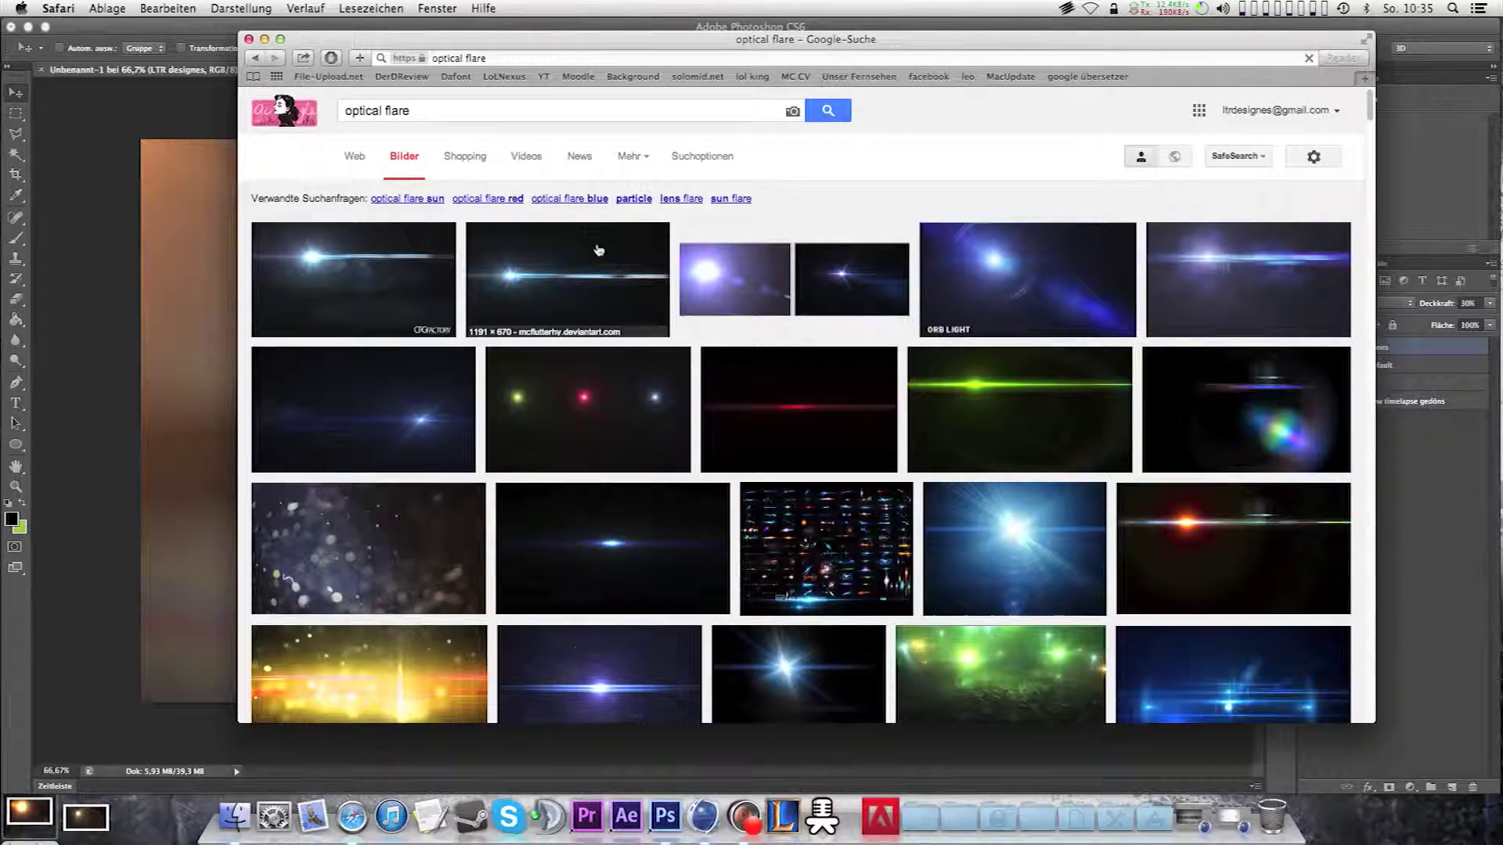
pyautogui.scroll(-2, 634, 292)
pyautogui.scroll(-5, 634, 291)
pyautogui.scroll(-5, 634, 292)
pyautogui.click(1010, 348)
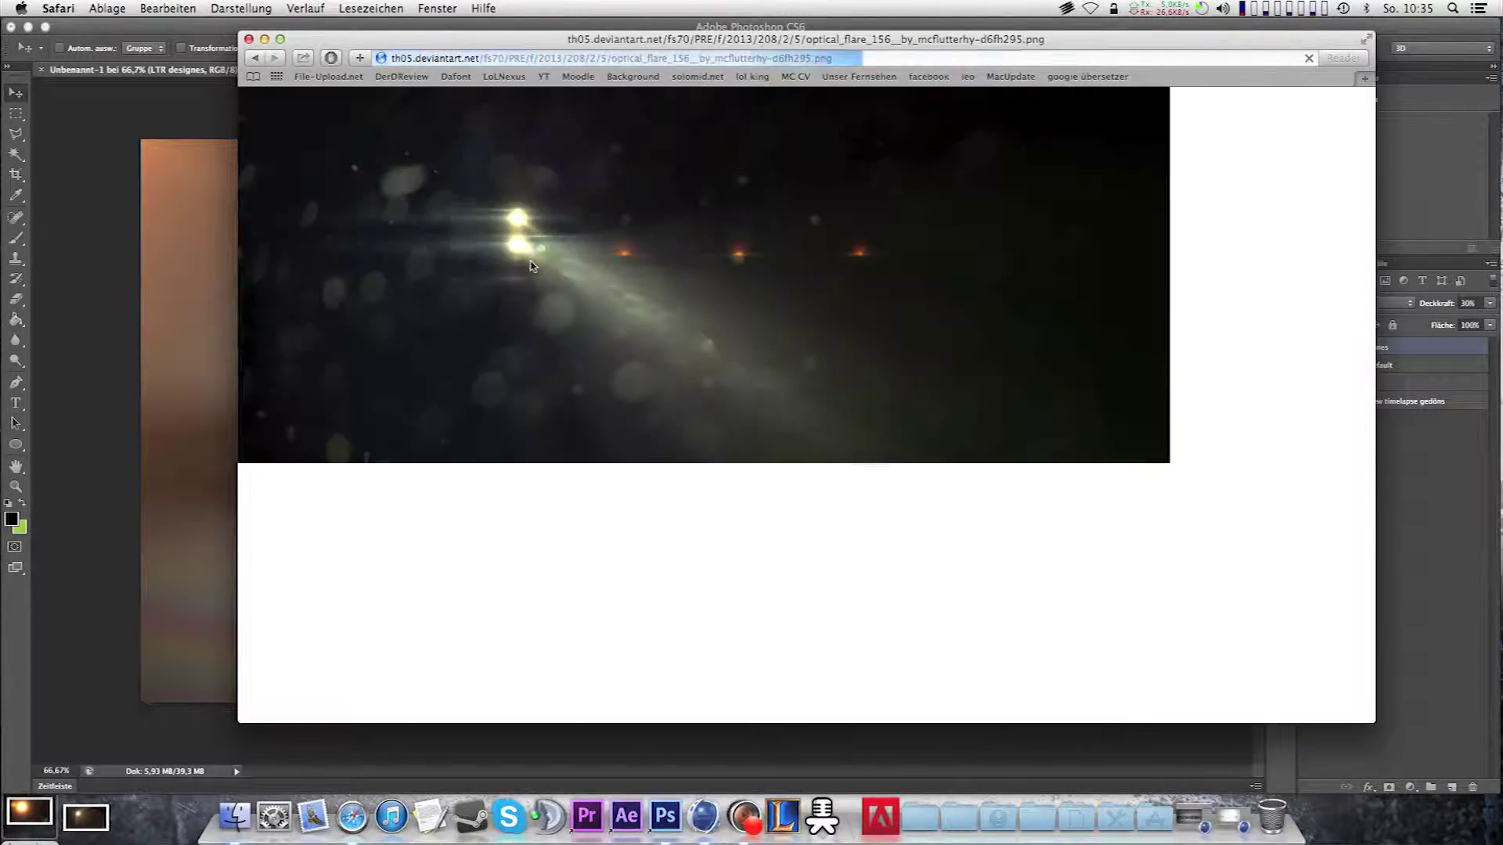
# - Place the optical flare over the full canvas in Negativ multiplizieren blending
pyautogui.click(107, 502)
pyautogui.moveTo(336, 254)
pyautogui.mouseDown()
pyautogui.moveTo(88, 148)
pyautogui.moveTo(63, 121)
pyautogui.mouseUp()
pyautogui.moveTo(702, 488); pyautogui.dragTo(1143, 702)
pyautogui.click(1358, 303)
pyautogui.click(1358, 345)
pyautogui.click(1358, 303)
pyautogui.click(1352, 373)
pyautogui.press('Return')
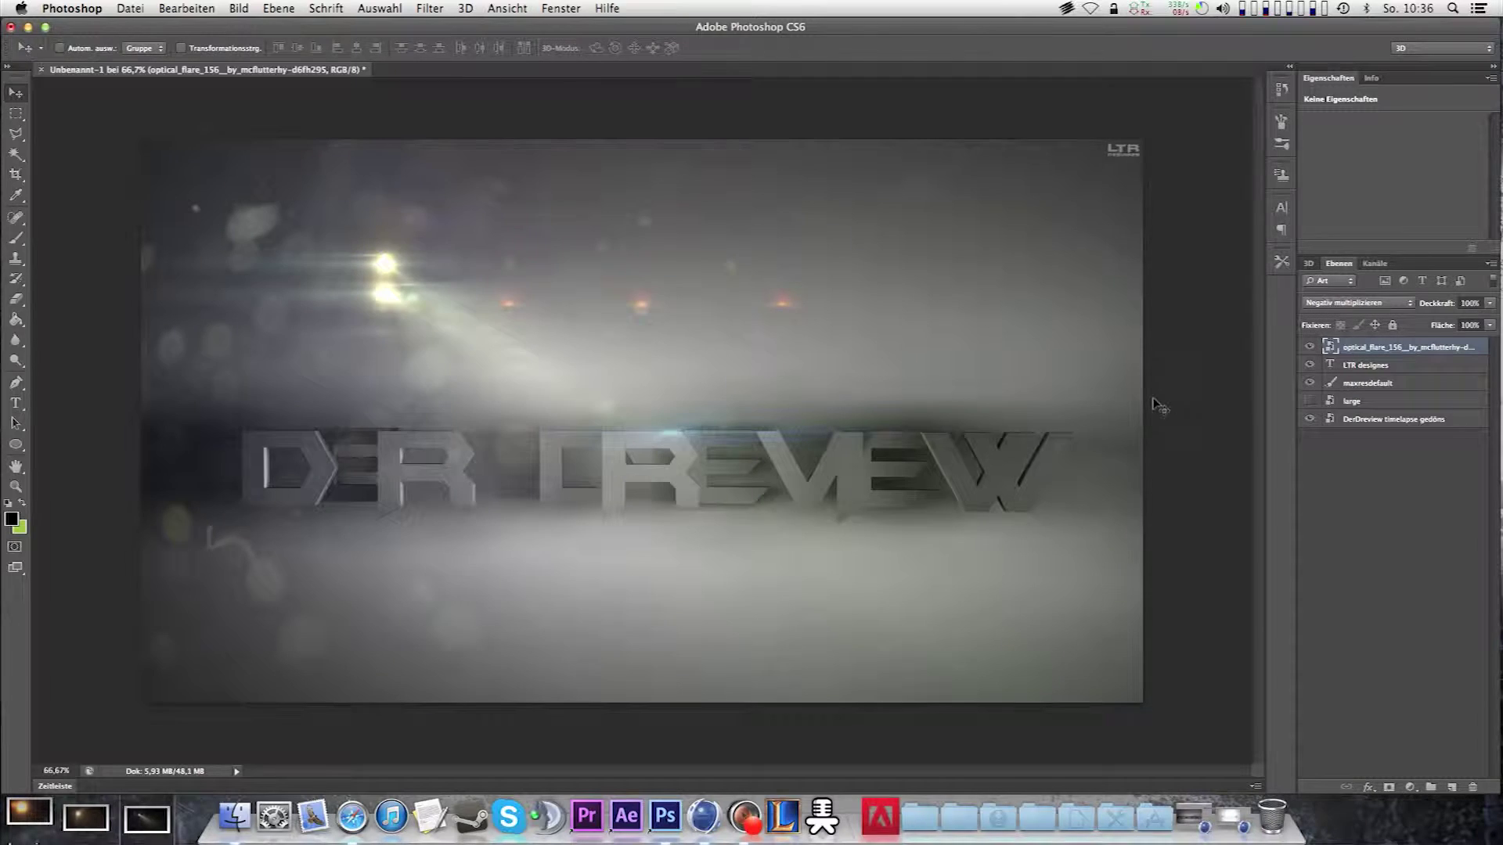
# - Browse the Flare folders in Finder to find the blue lens-flare image
pyautogui.click(233, 816)
pyautogui.click(169, 288)
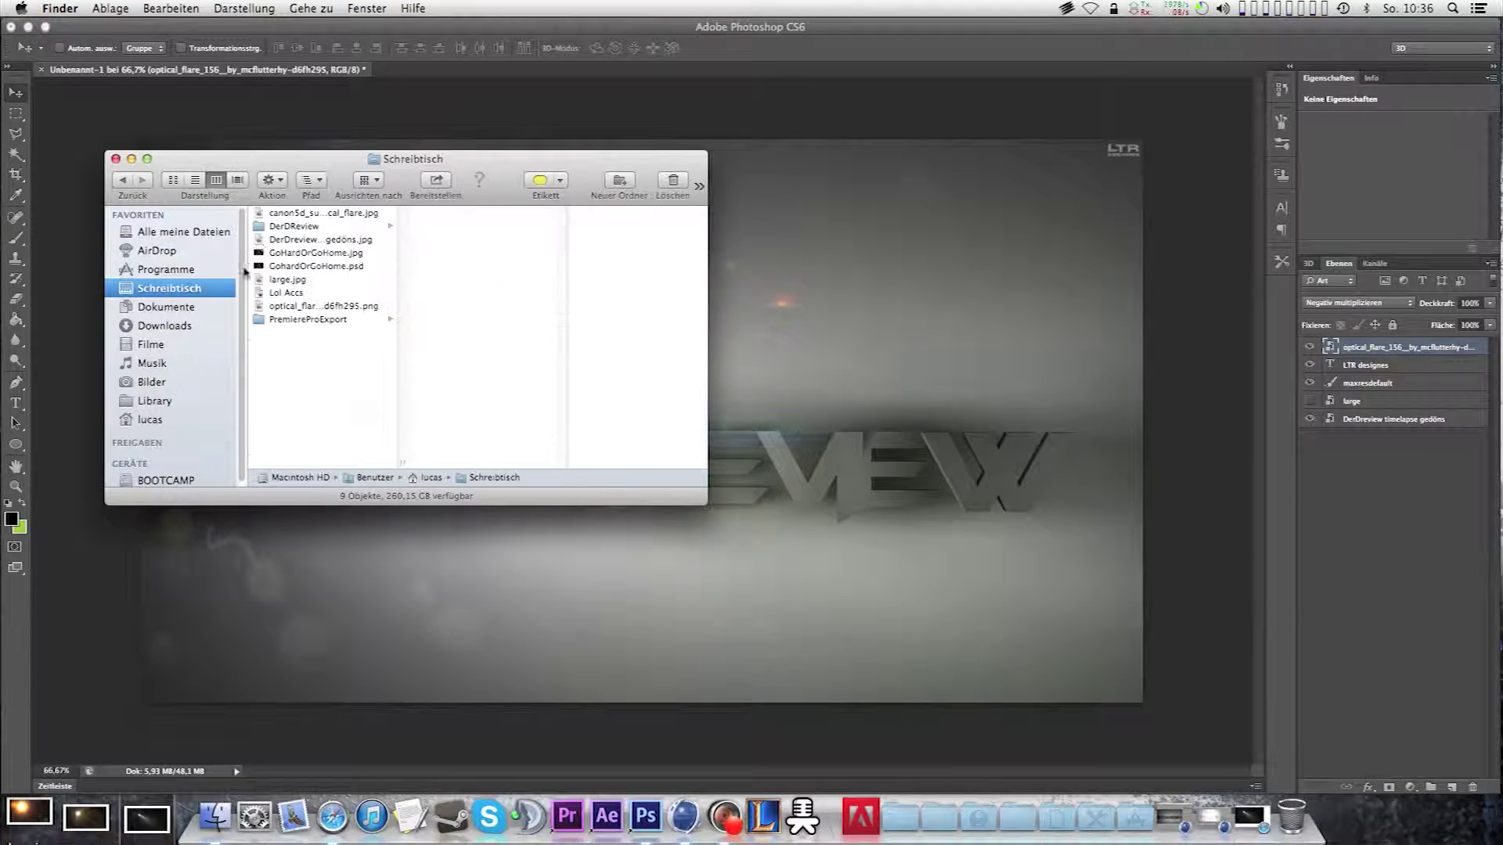
pyautogui.click(258, 253)
pyautogui.click(414, 213)
pyautogui.press('Right')
pyautogui.press('Down')
pyautogui.press('Down')
pyautogui.press('Down')
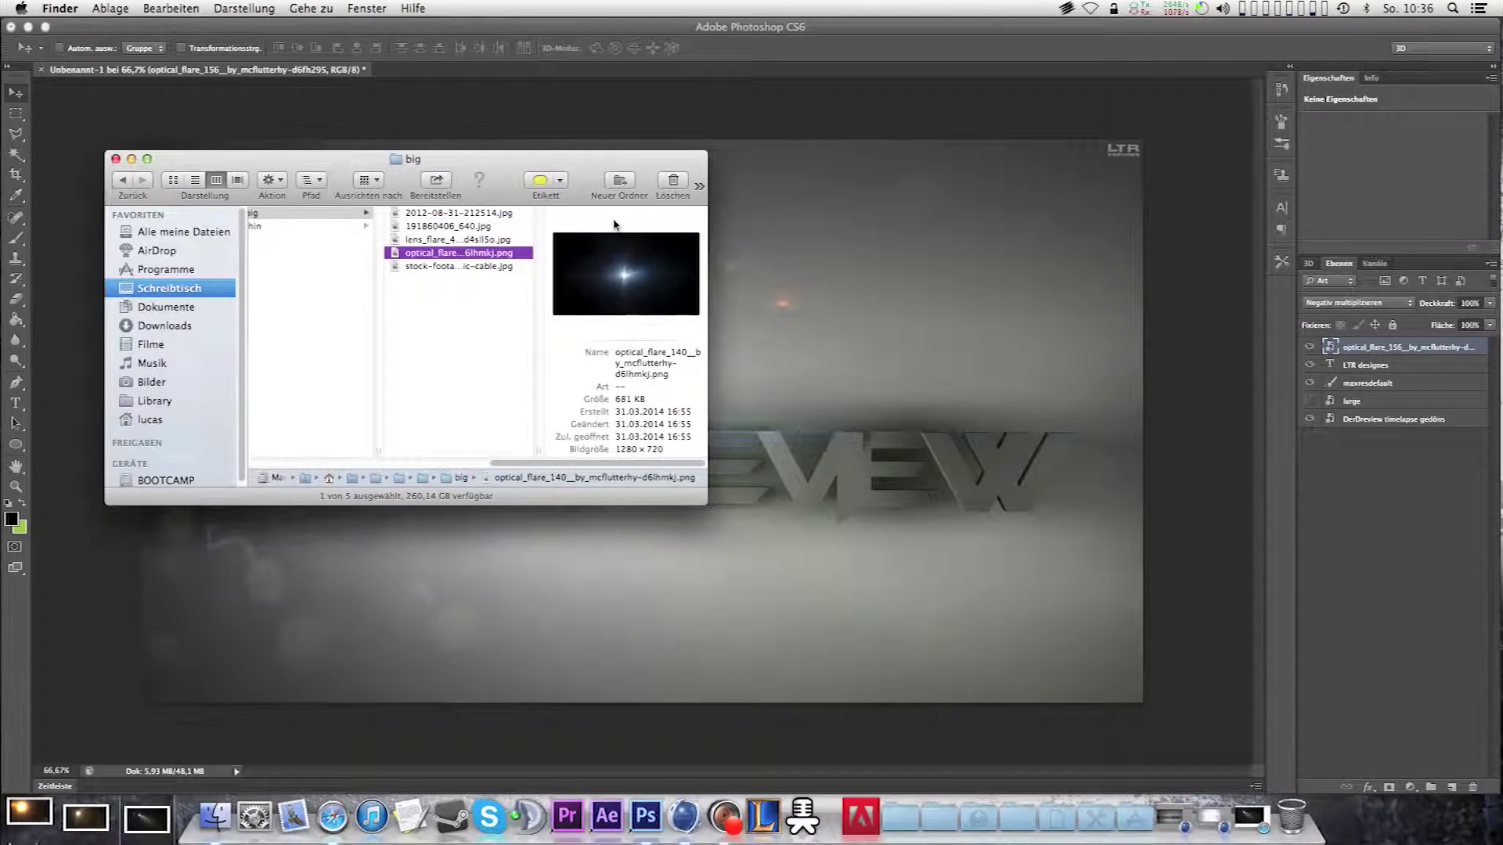
pyautogui.press('Left')
pyautogui.press('Down')
pyautogui.press('Right')
pyautogui.press('Down')
pyautogui.press('Down')
pyautogui.press('Down')
pyautogui.press('Down')
pyautogui.press('Down')
# - Place lens_flare_1 enlarged across the composite in Negativ multiplizieren blending
pyautogui.moveTo(450, 293); pyautogui.dragTo(704, 357)
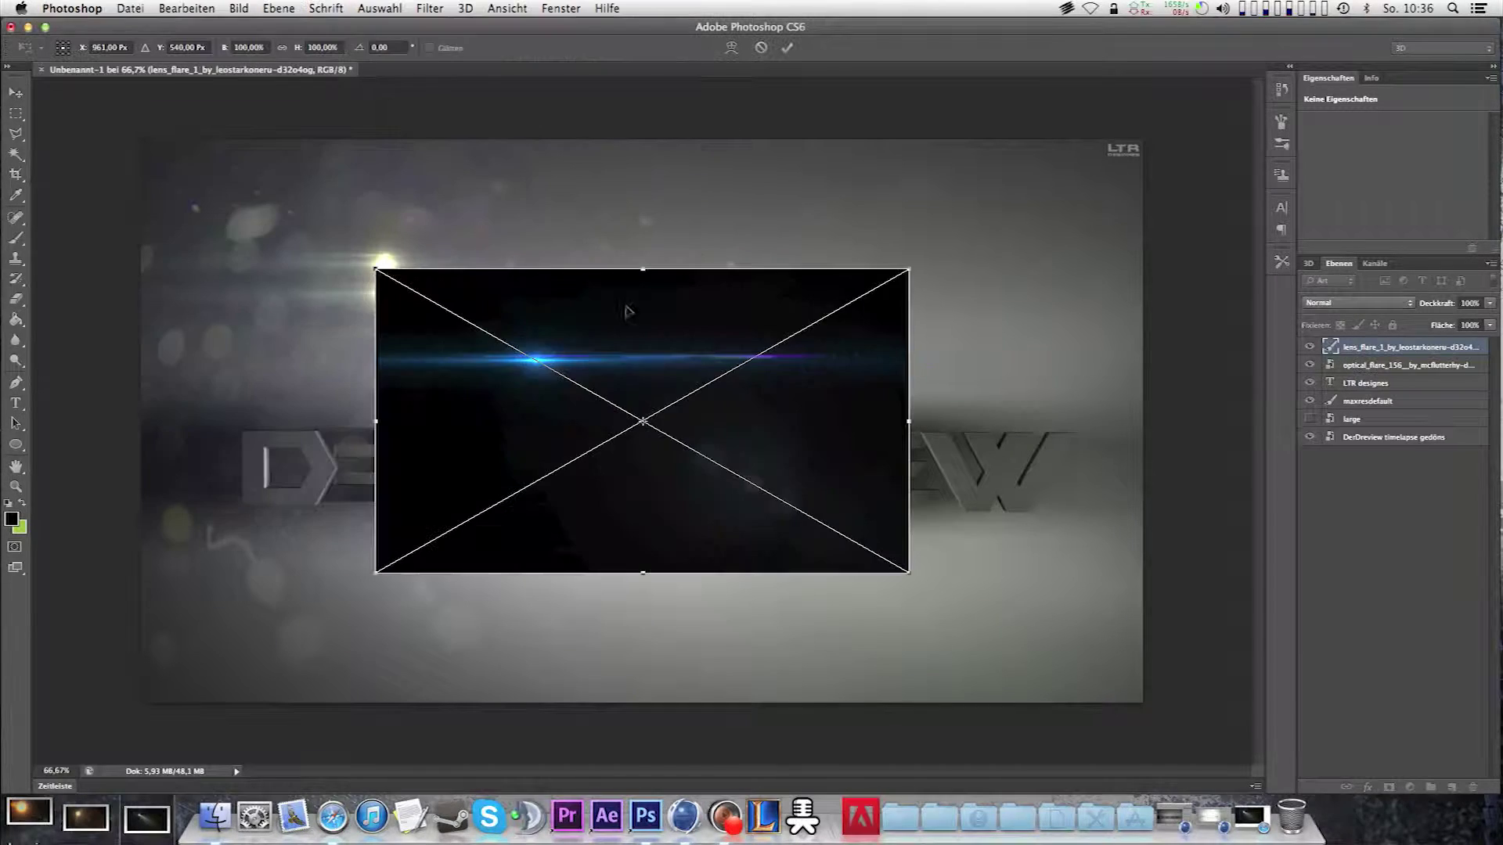
pyautogui.moveTo(375, 269); pyautogui.dragTo(22, 25)
pyautogui.moveTo(908, 572); pyautogui.dragTo(908, 632)
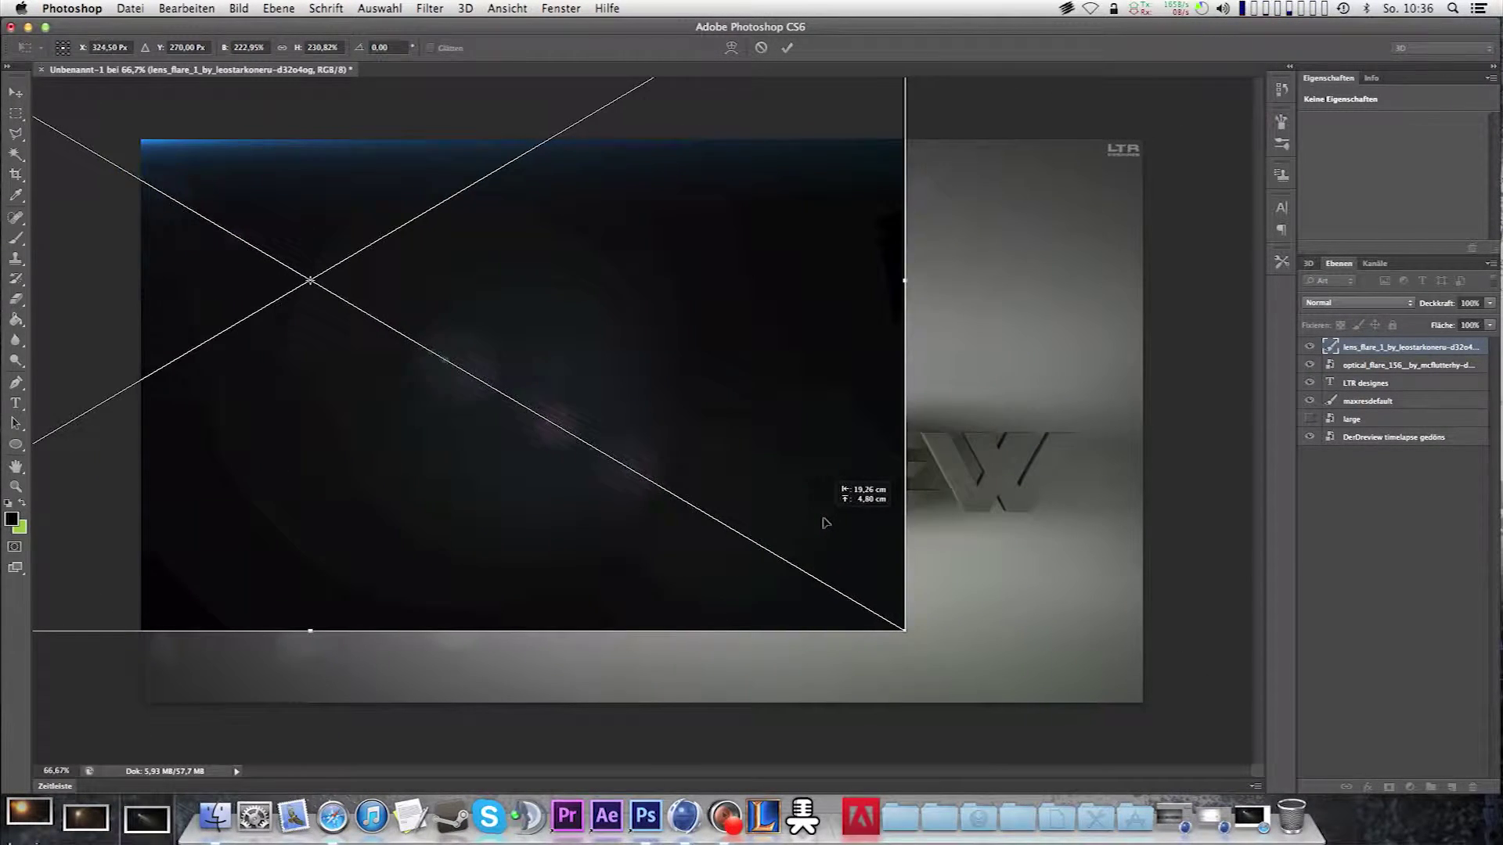
pyautogui.click(1370, 304)
pyautogui.click(1354, 407)
pyautogui.press('Return')
pyautogui.press('e')
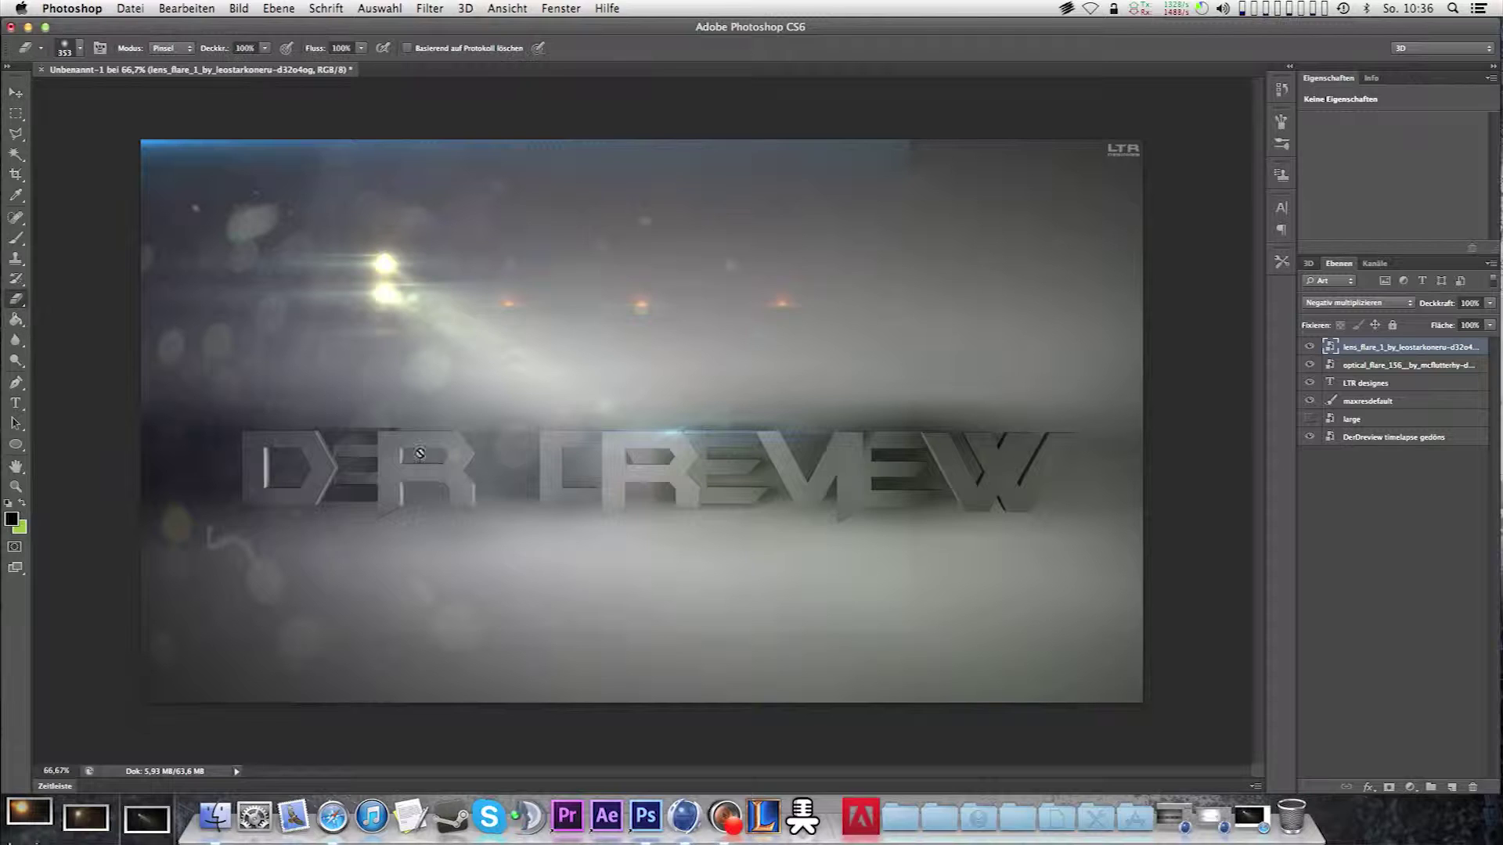
# - Select maxresdefault.jpg in Finder's thin flares folder
pyautogui.click(1315, 575)
pyautogui.click(214, 816)
pyautogui.click(452, 321)
pyautogui.press('Down')
pyautogui.press('Down')
pyautogui.press('Up')
pyautogui.press('Up')
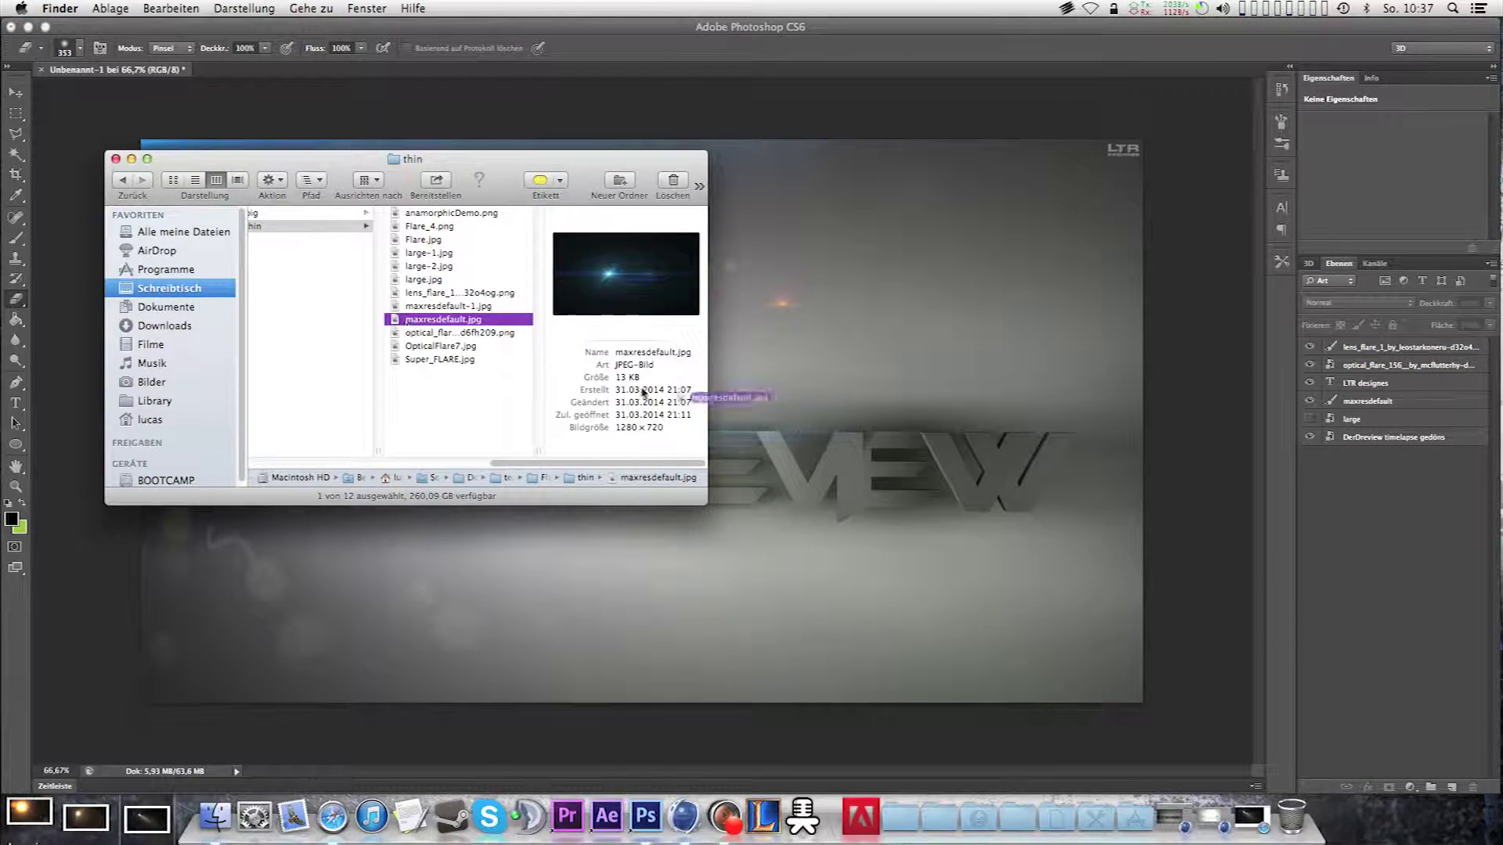
# - Place maxresdefault.jpg as a wide Negativ multiplizieren streak across DER
pyautogui.moveTo(642, 391); pyautogui.dragTo(705, 423)
pyautogui.moveTo(646, 231); pyautogui.dragTo(646, 359)
pyautogui.moveTo(1105, 484)
pyautogui.mouseDown()
pyautogui.moveTo(1123, 484)
pyautogui.moveTo(1044, 484)
pyautogui.mouseUp()
pyautogui.moveTo(311, 484); pyautogui.dragTo(246, 484)
pyautogui.moveTo(1044, 484); pyautogui.dragTo(1138, 484)
pyautogui.moveTo(705, 483); pyautogui.dragTo(661, 484)
pyautogui.click(1356, 303)
pyautogui.click(1346, 399)
pyautogui.moveTo(958, 477)
pyautogui.mouseDown()
pyautogui.moveTo(1000, 458)
pyautogui.moveTo(531, 392)
pyautogui.mouseUp()
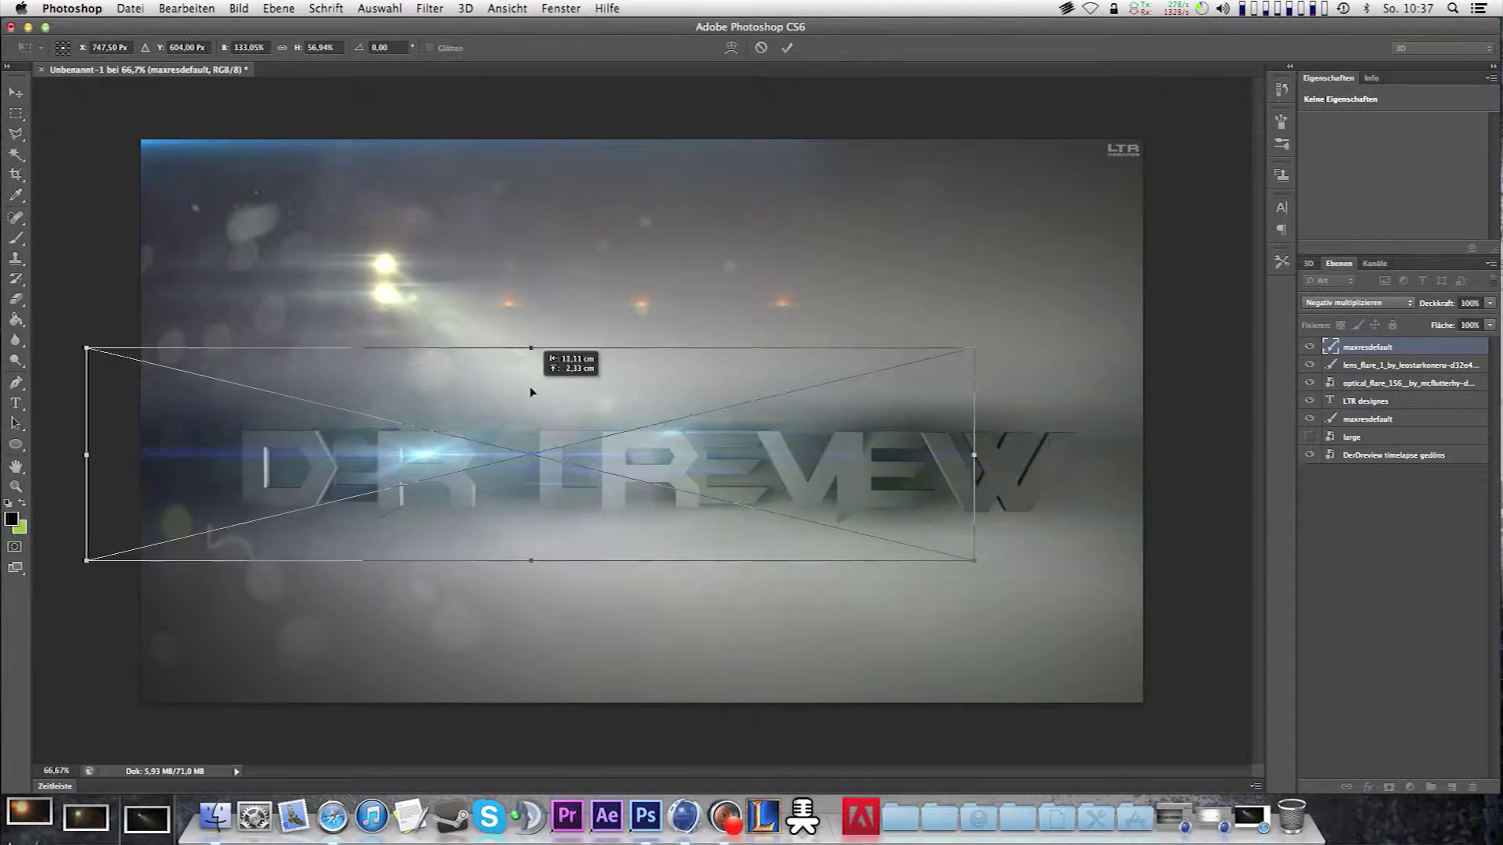
pyautogui.press('Return')
# - Move the streak layer beneath the other flares and bring up Save As
pyautogui.press('e')
pyautogui.moveTo(1367, 347)
pyautogui.mouseDown()
pyautogui.moveTo(1368, 464)
pyautogui.moveTo(1362, 435)
pyautogui.mouseUp()
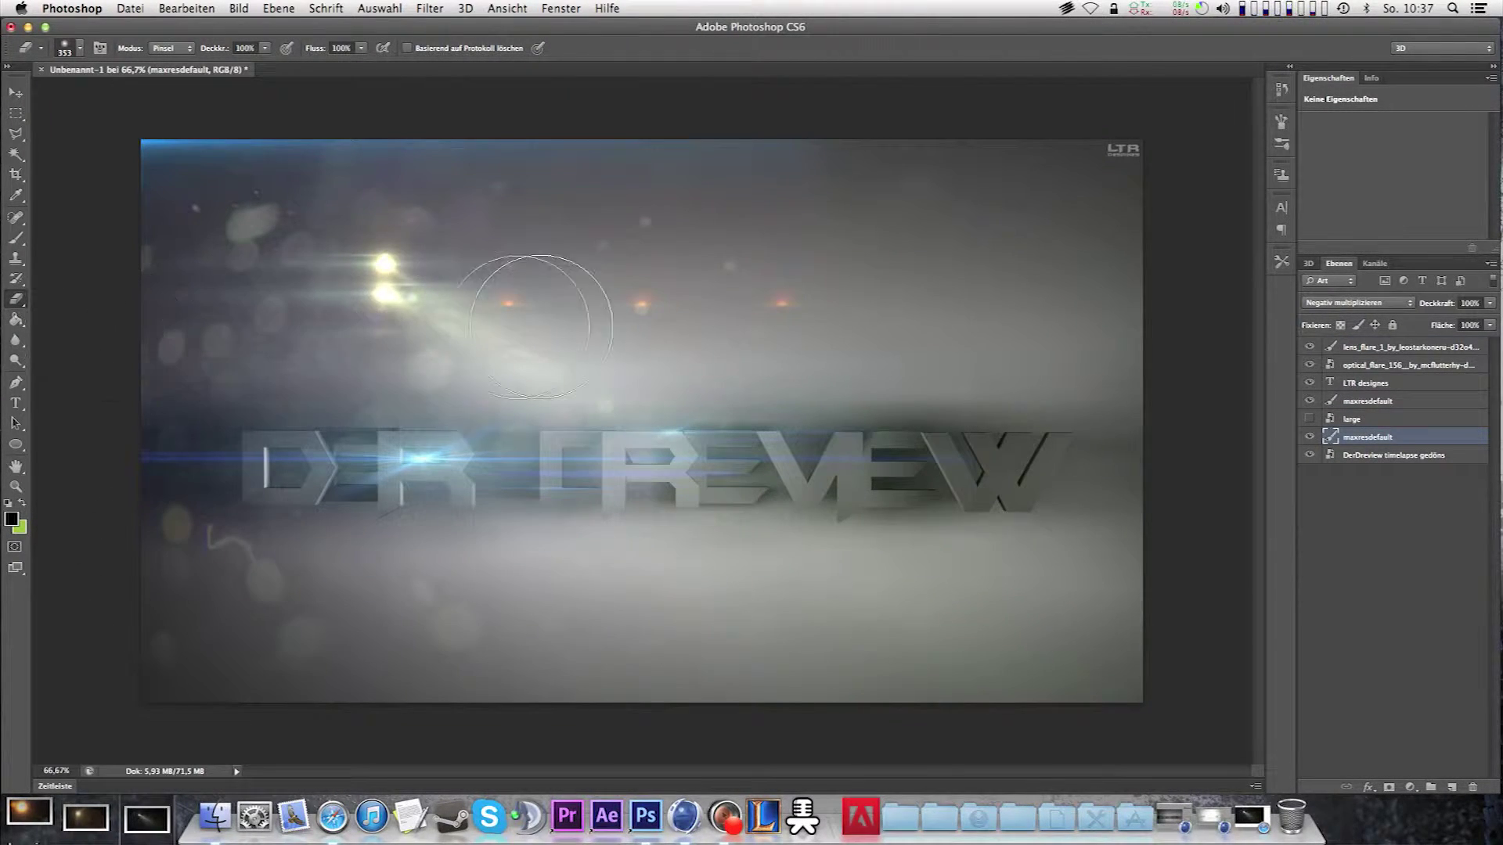
pyautogui.click(16, 92)
pyautogui.click(130, 7)
pyautogui.click(157, 163)
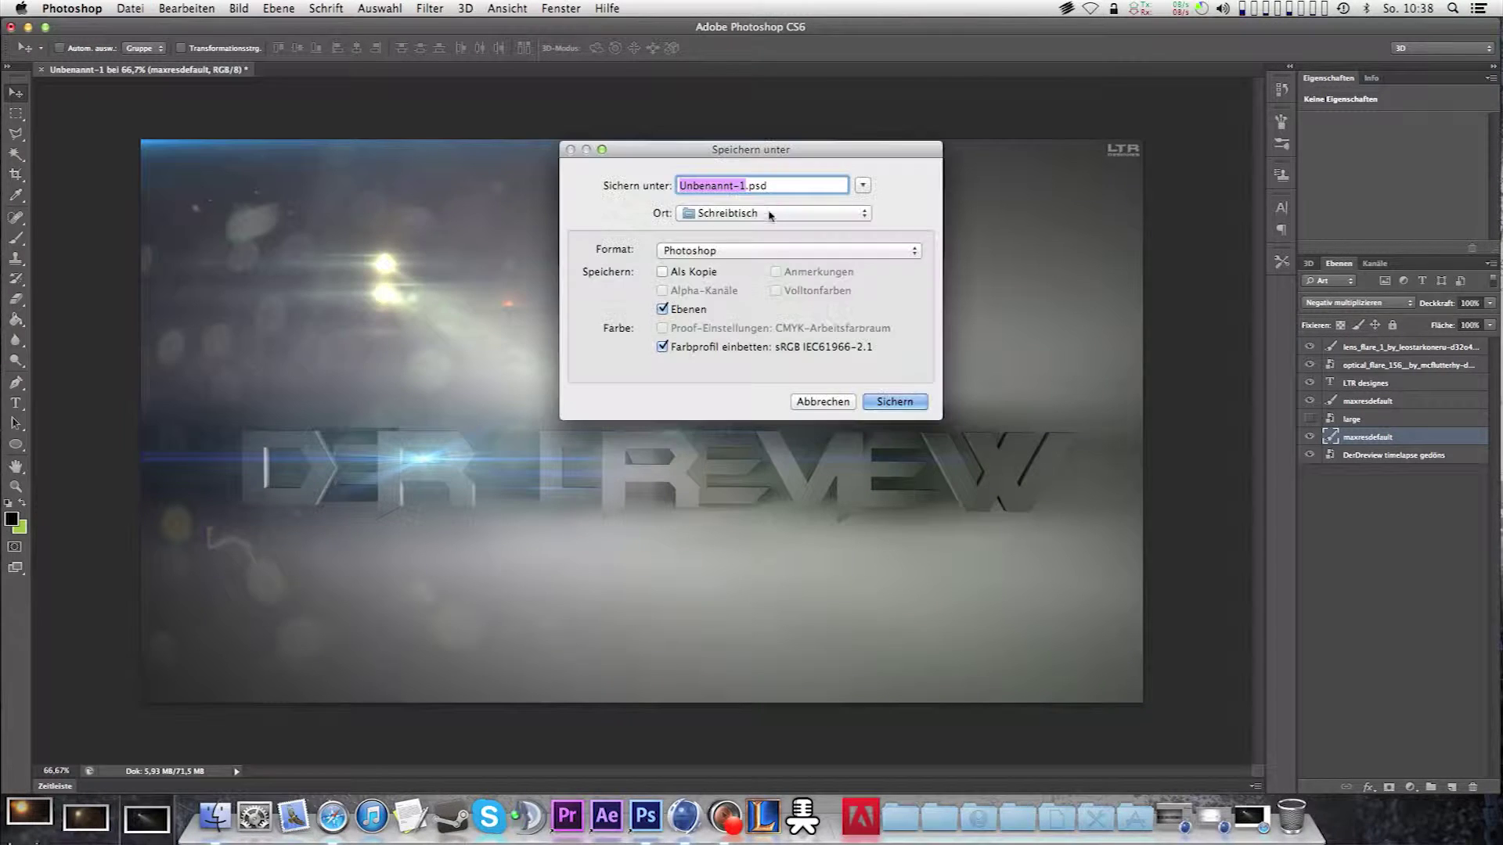
# - Change the save format from Photoshop to a different image format
pyautogui.click(783, 250)
pyautogui.click(783, 366)
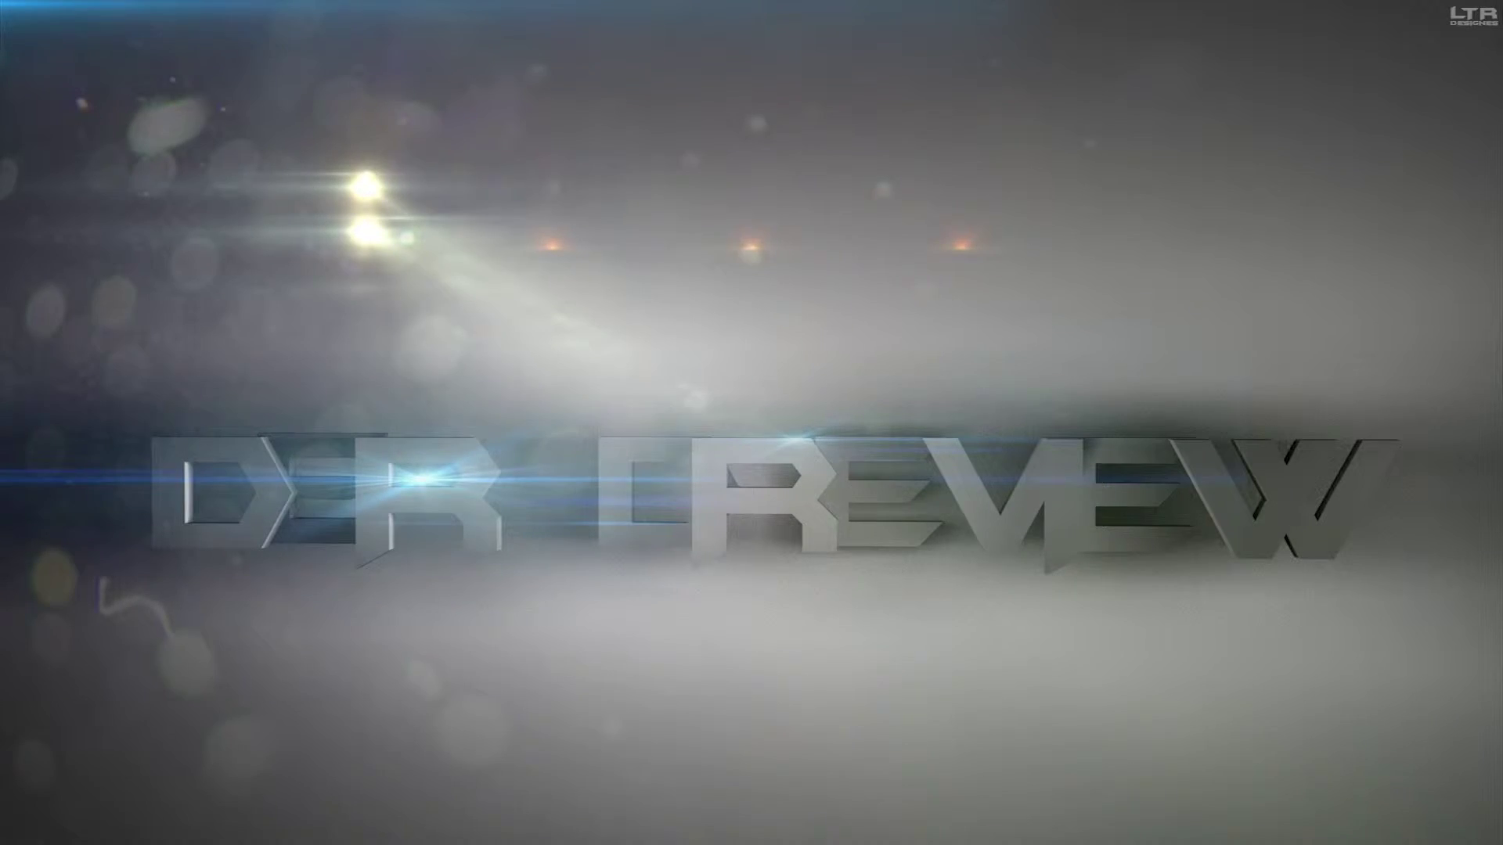